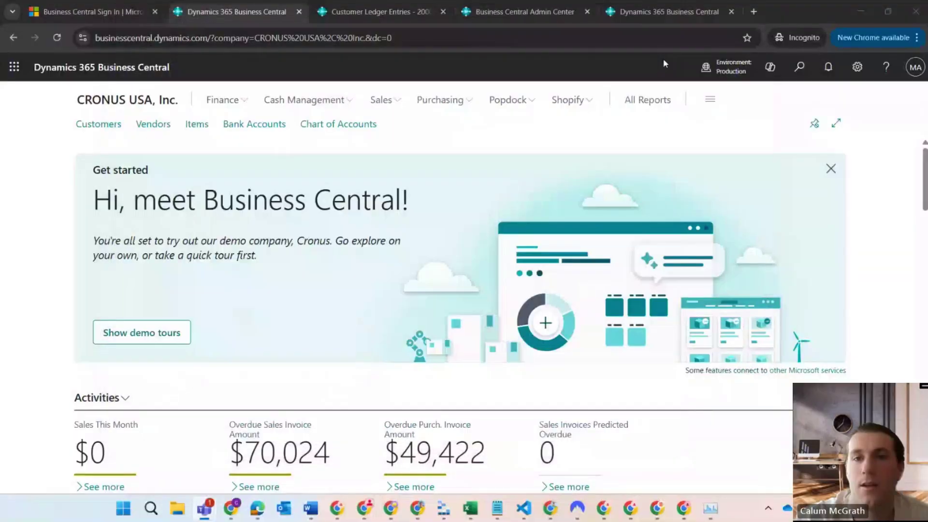
Step: Search for "aged re" and open the Aged Accounts Receivable report
click(799, 74)
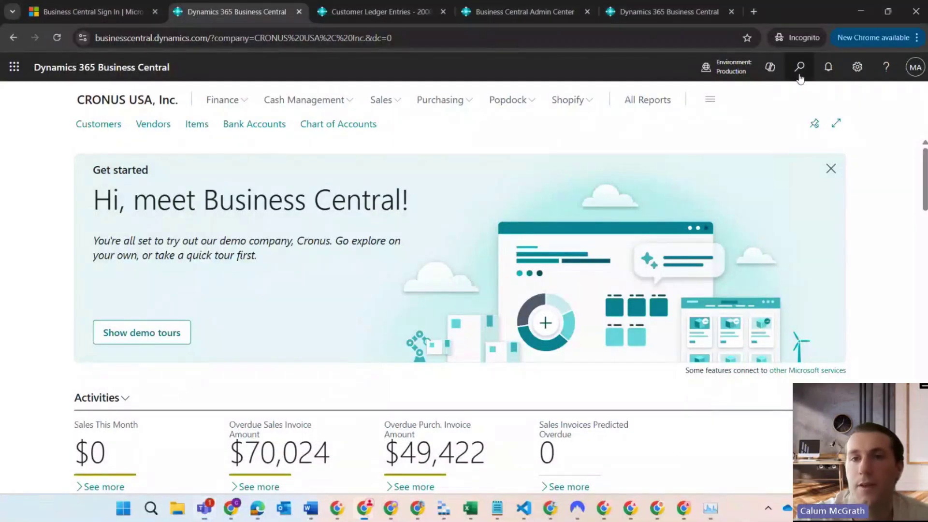
text(aged )
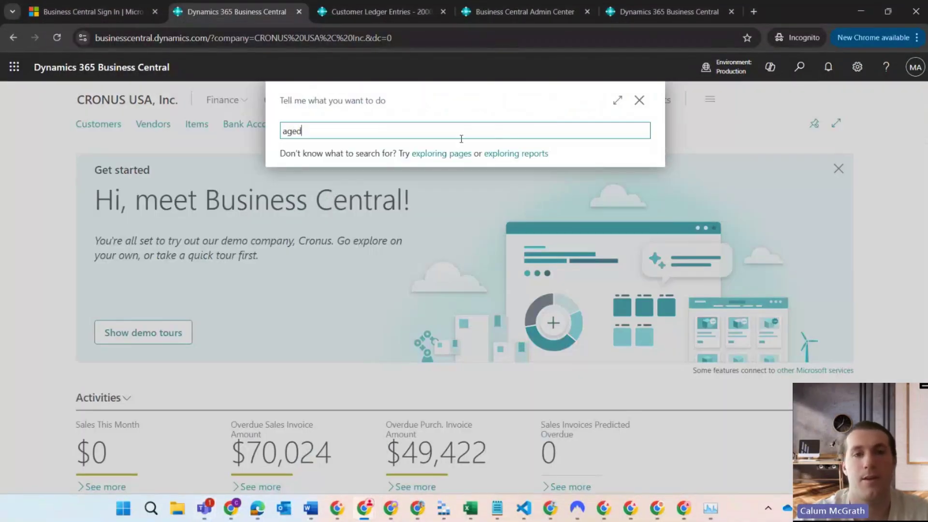
text(re)
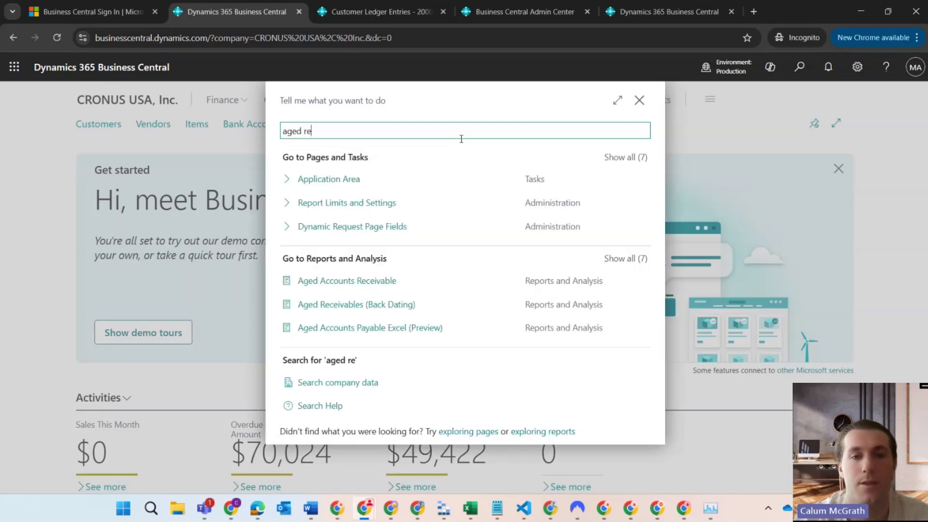
click(360, 284)
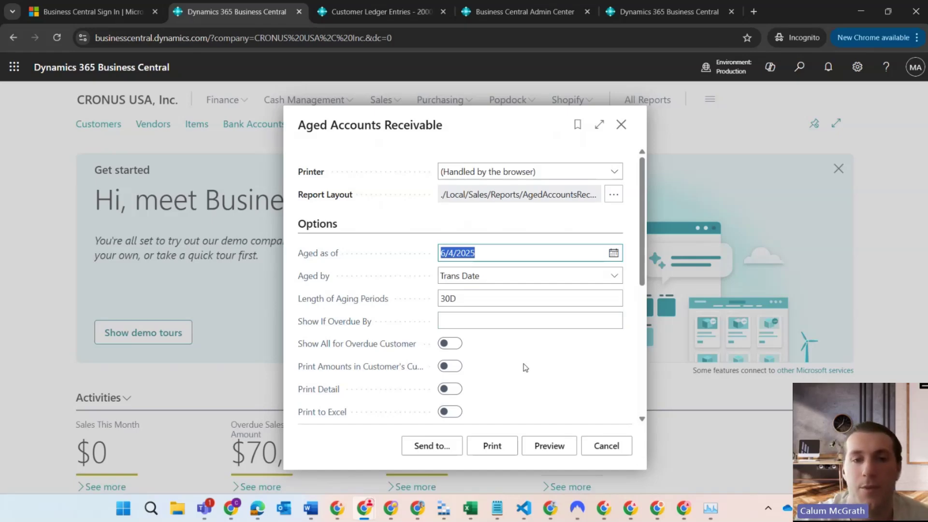
Step: Review the report's options and customer filters, preview it with its existing settings, and close it
scroll(525, 368, down, 1)
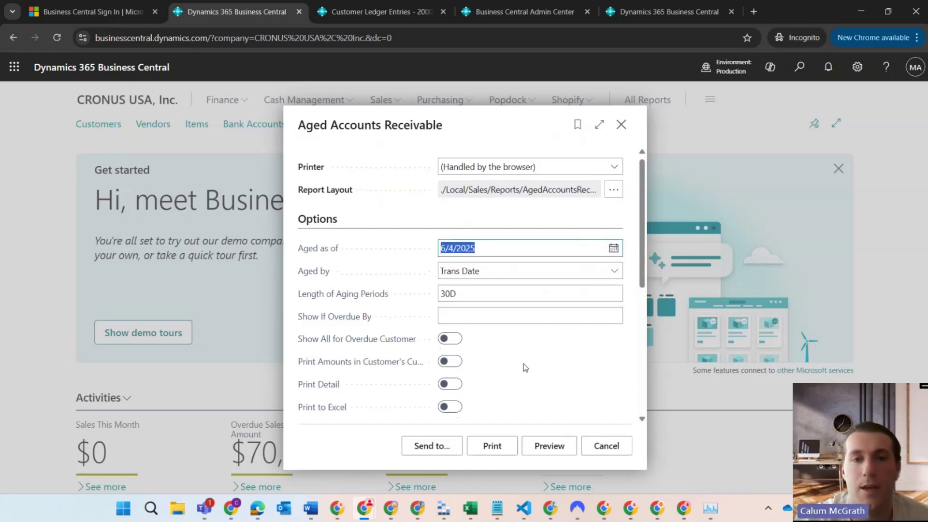
scroll(526, 368, down, 1)
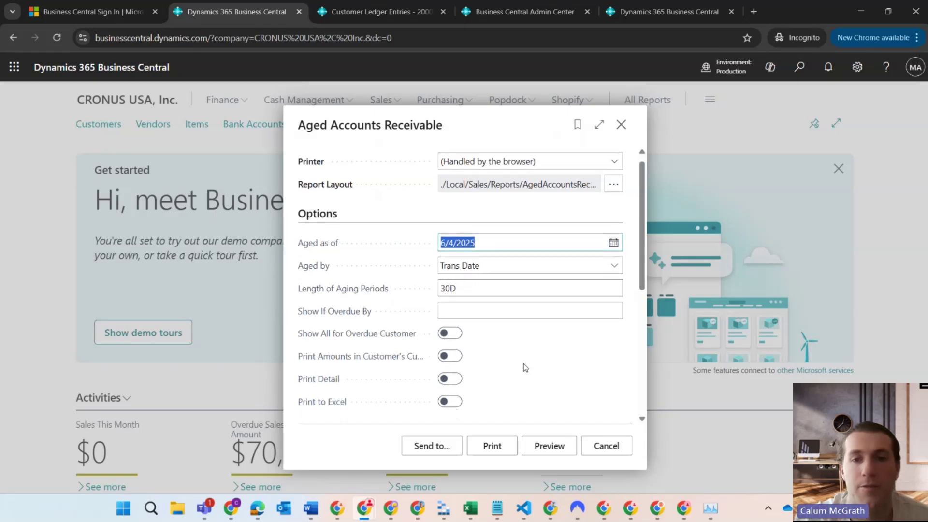
scroll(523, 363, down, 4)
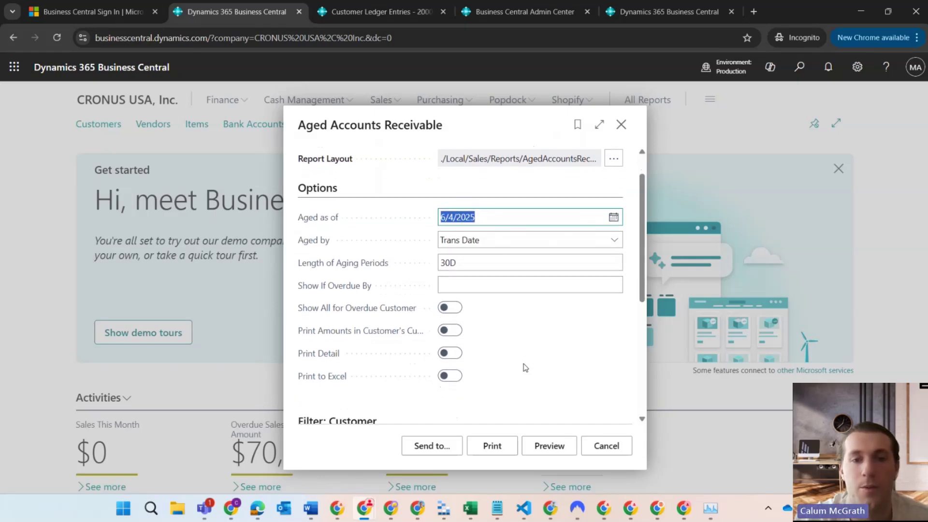
scroll(524, 363, down, 3)
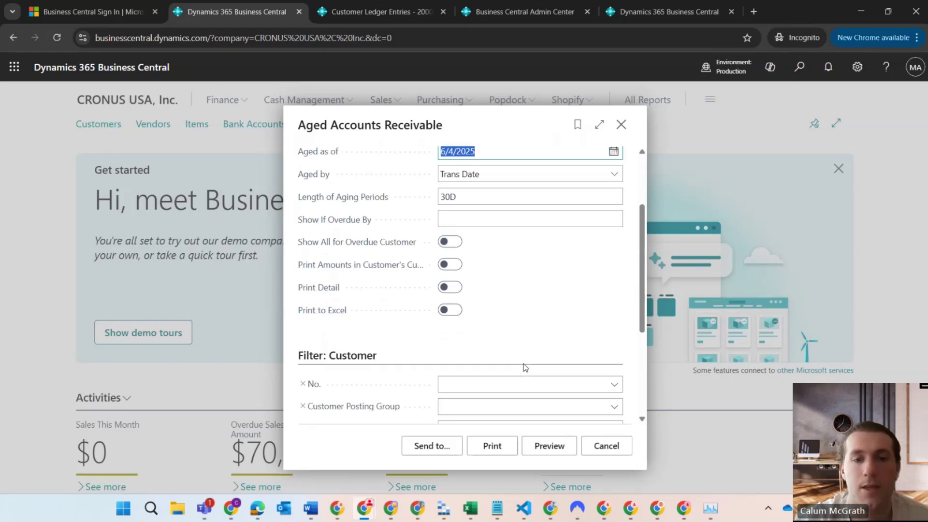
scroll(525, 368, down, 5)
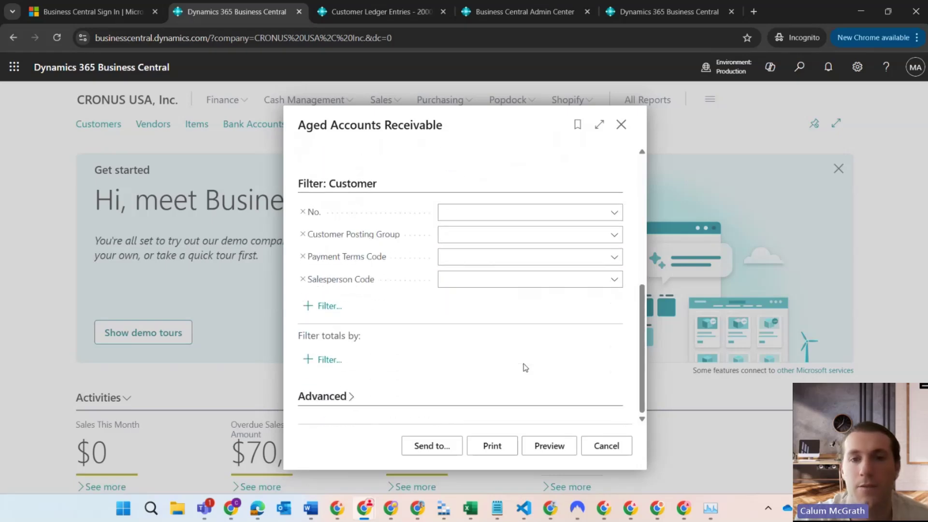
scroll(526, 368, up, 10)
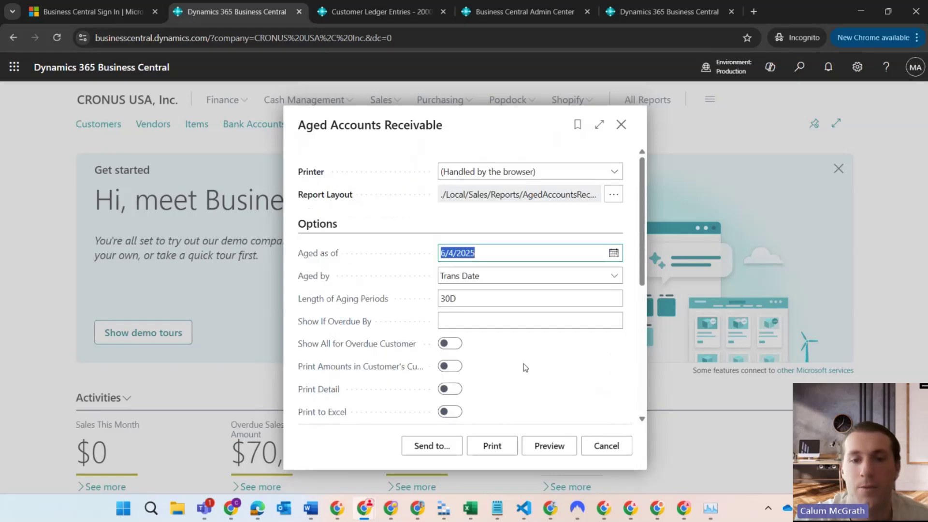
click(549, 447)
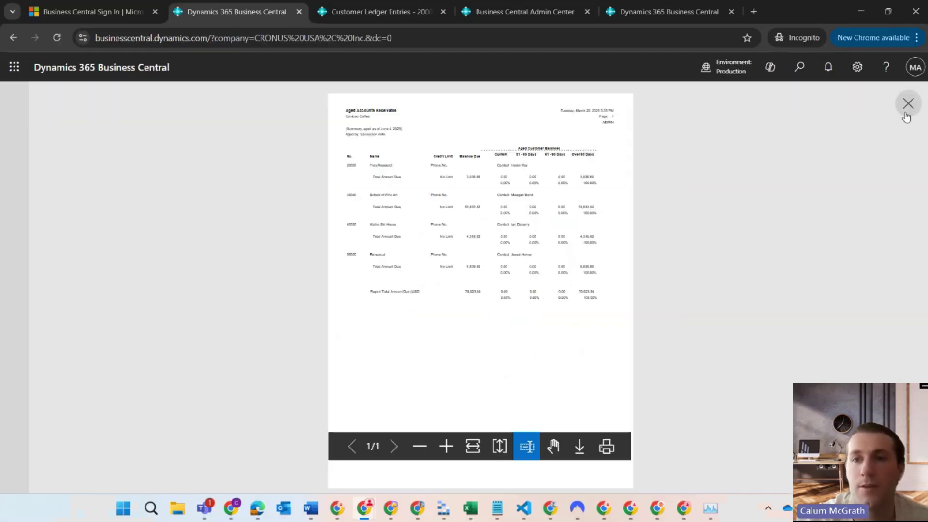
click(907, 104)
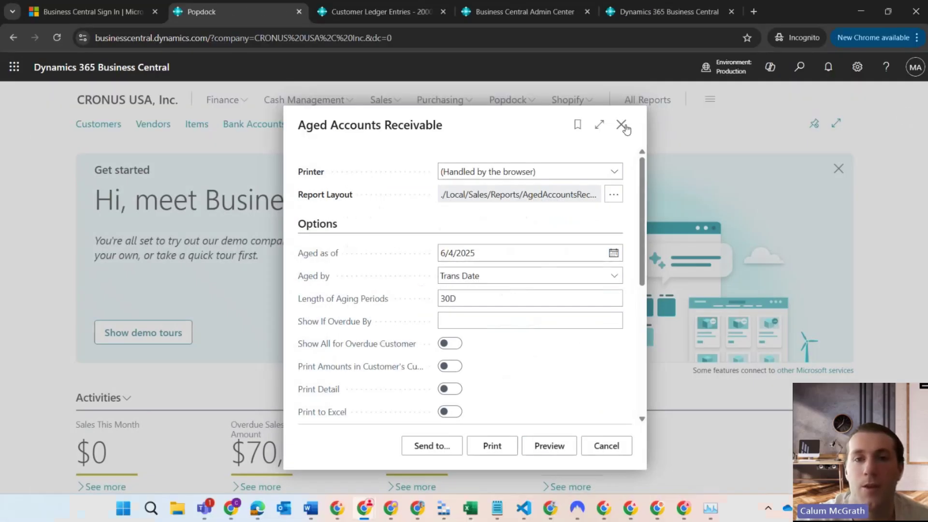
click(622, 125)
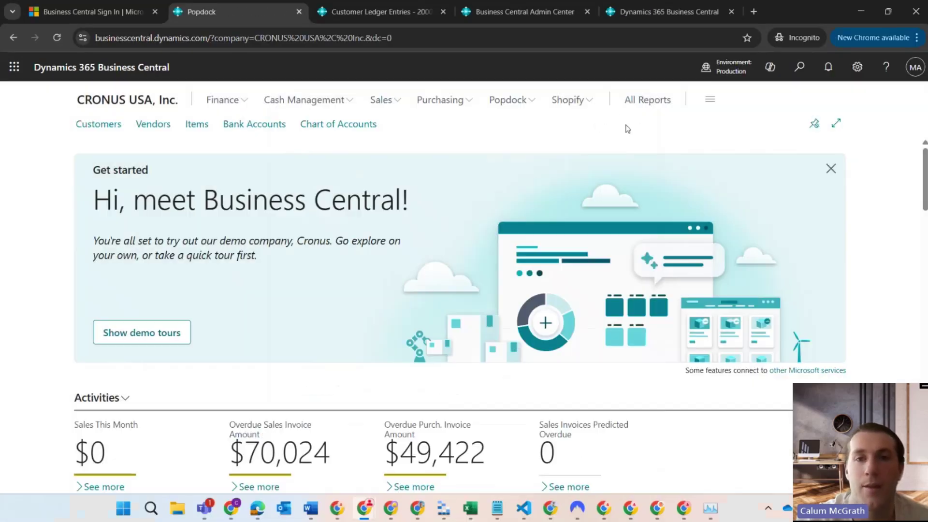
Step: Open the Sales list "Customers w/ aging amounts" in Popdock and move the Balance column ahead of Current
click(517, 104)
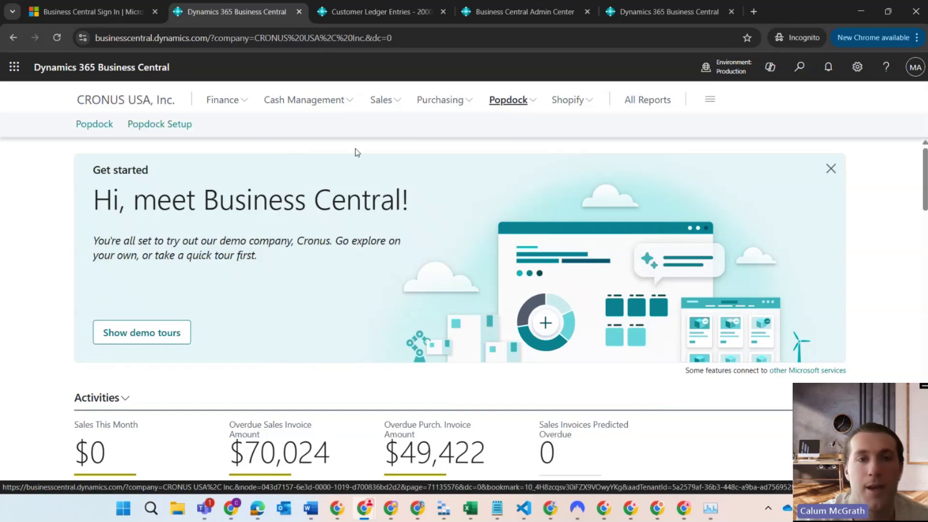
click(96, 126)
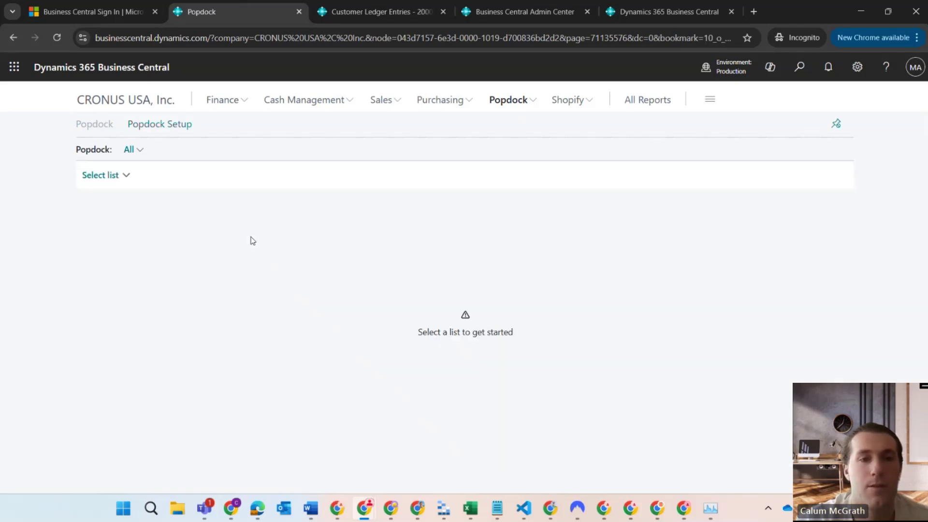
click(122, 178)
mouse_move(177, 300)
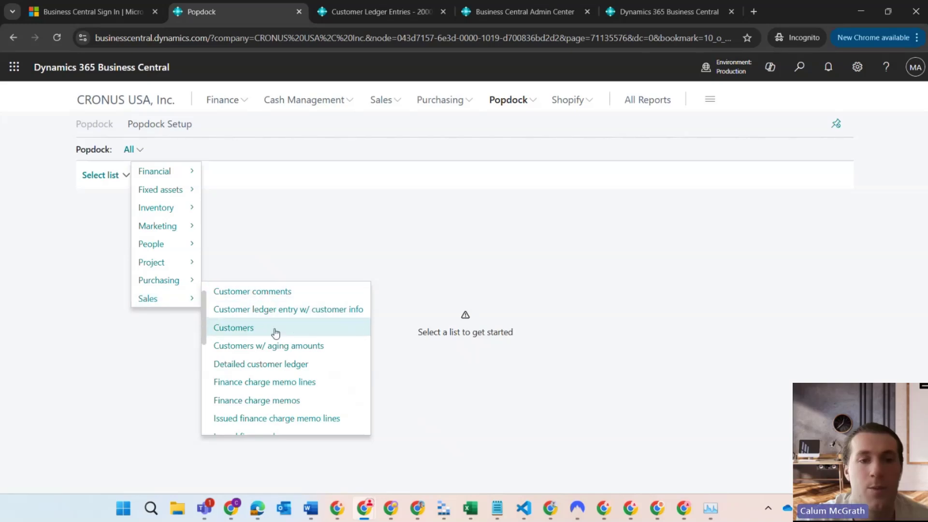
click(302, 349)
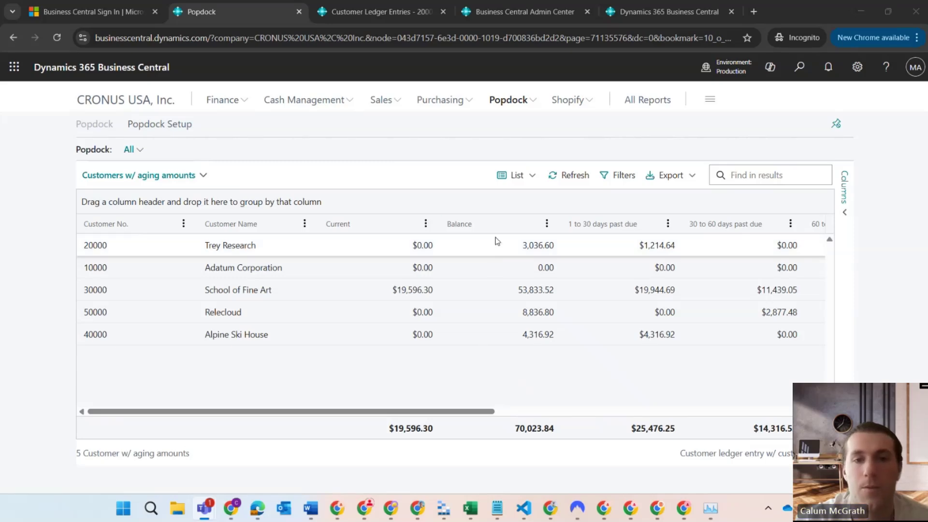
drag(493, 224, 377, 230)
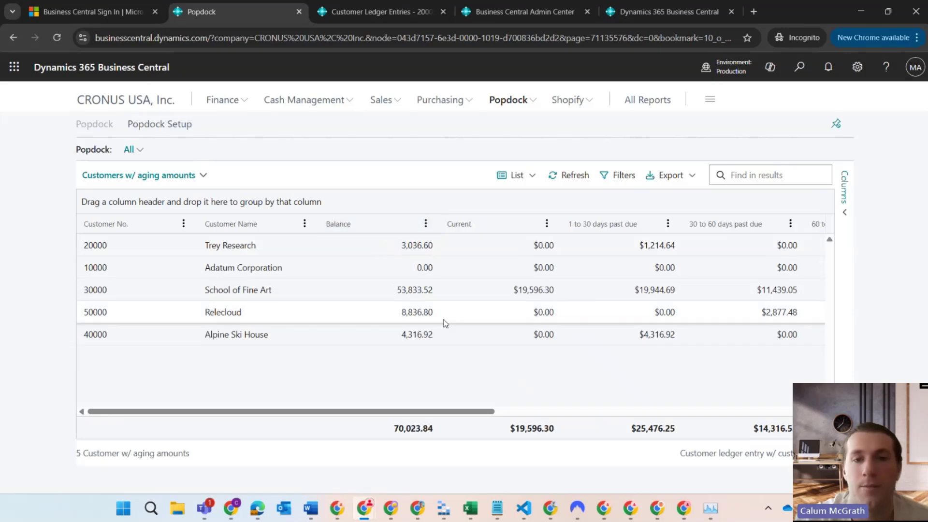
Step: Examine the list's aging columns from Balance through 90+ past due and Salesperson Code
scroll(469, 363, right, 3)
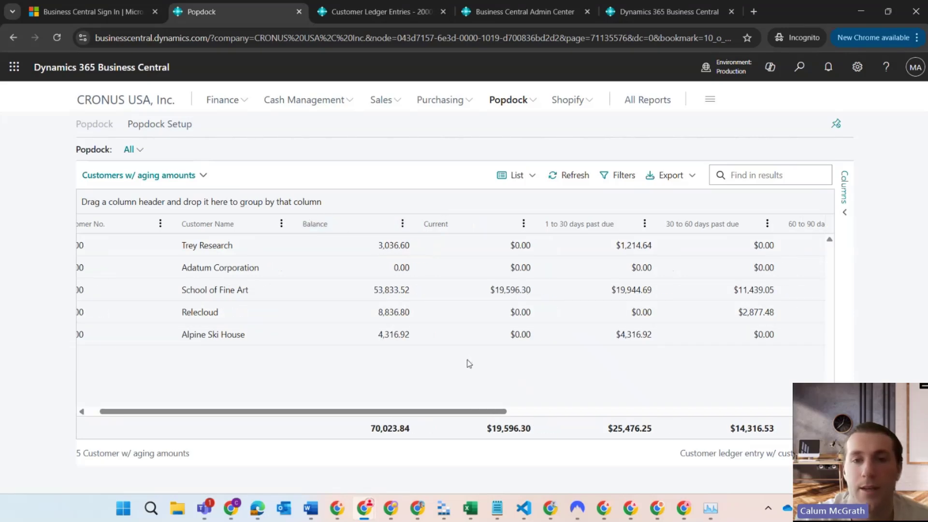
scroll(469, 364, right, 3)
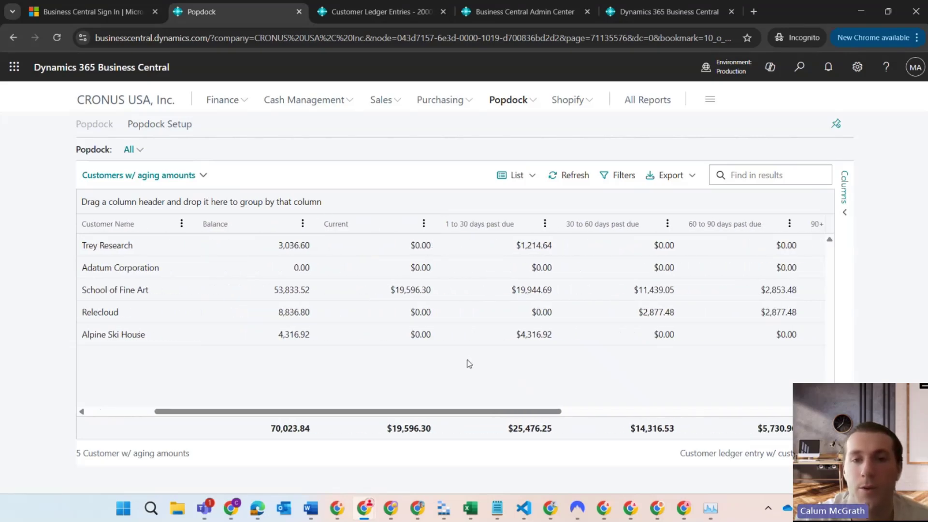
scroll(469, 364, right, 3)
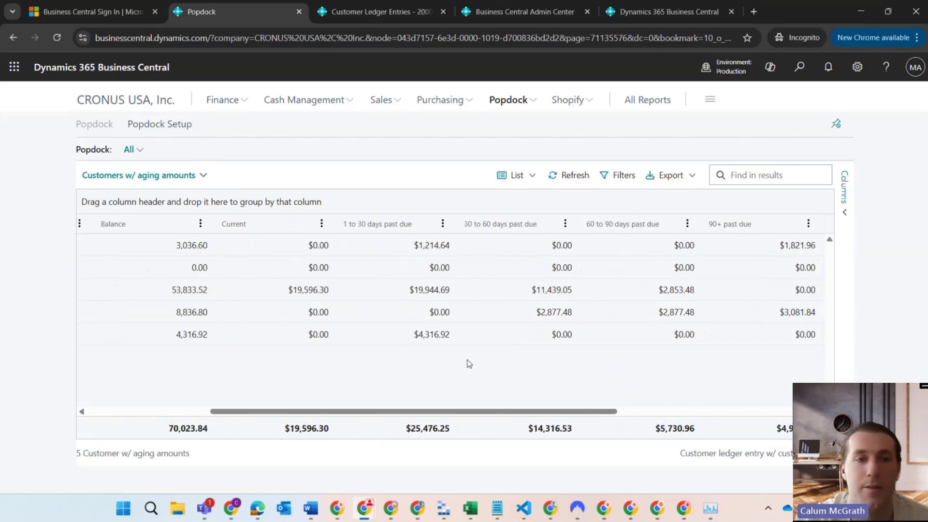
scroll(469, 363, right, 1)
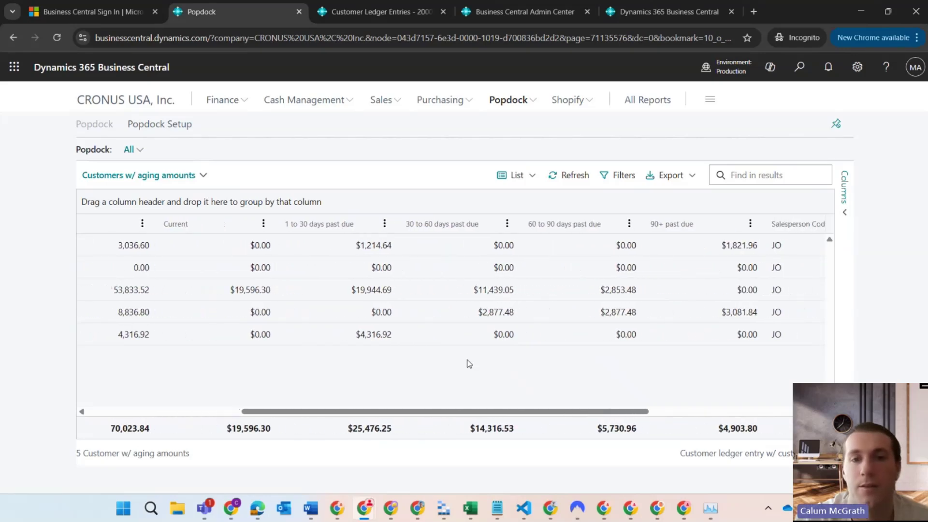
scroll(469, 364, right, 1)
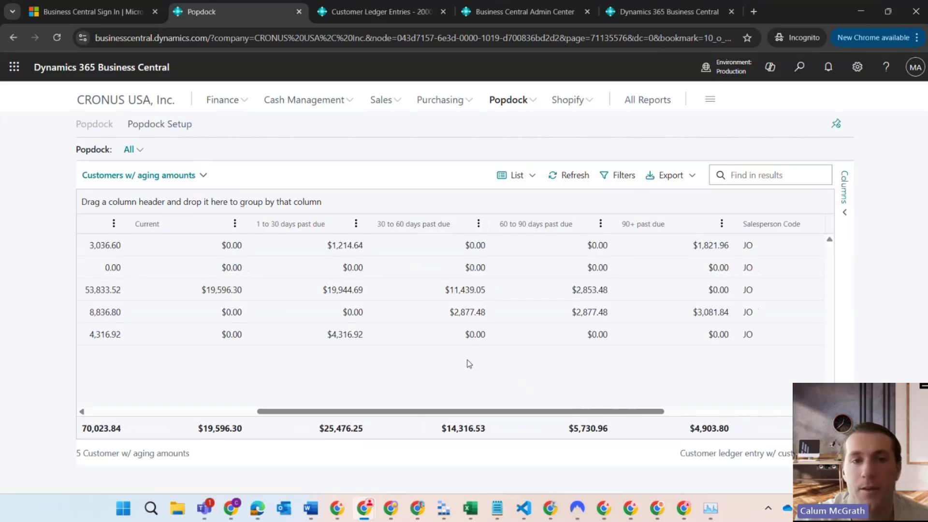
scroll(469, 363, right, 1)
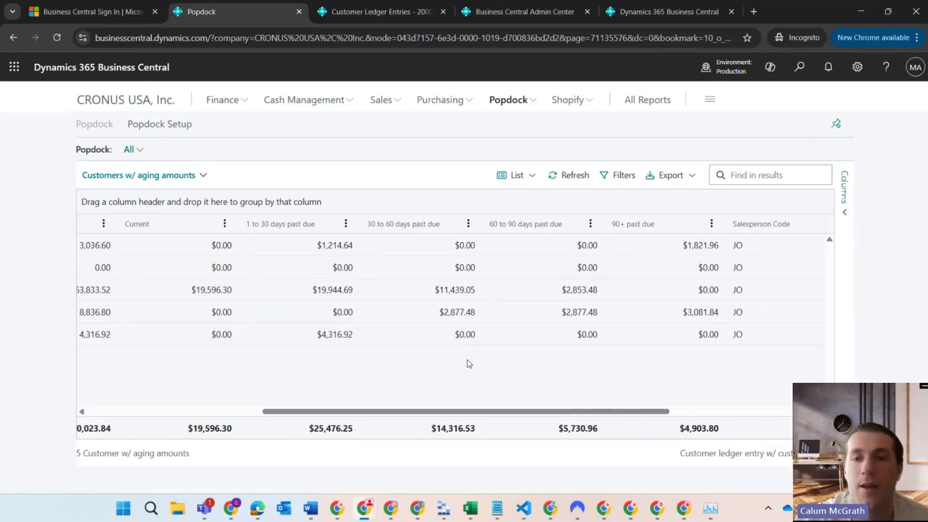
scroll(469, 364, right, 1)
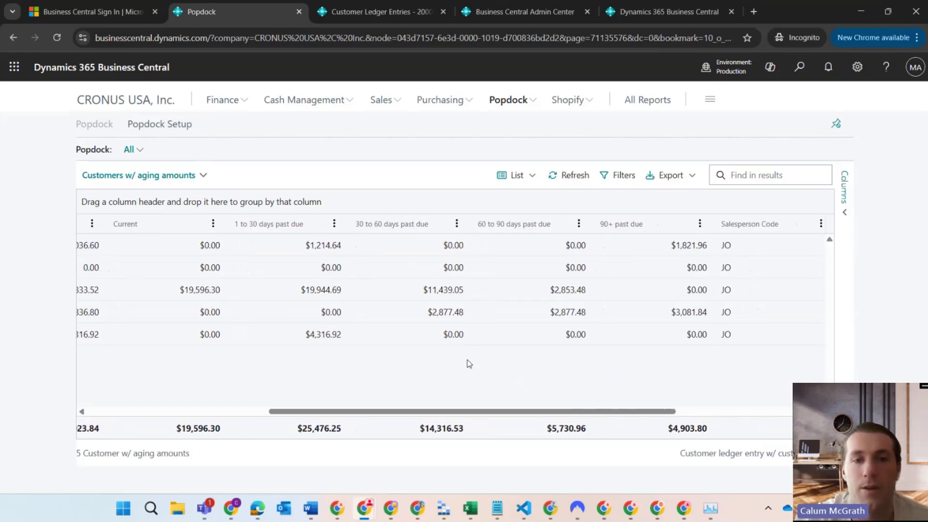
scroll(469, 364, right, 1)
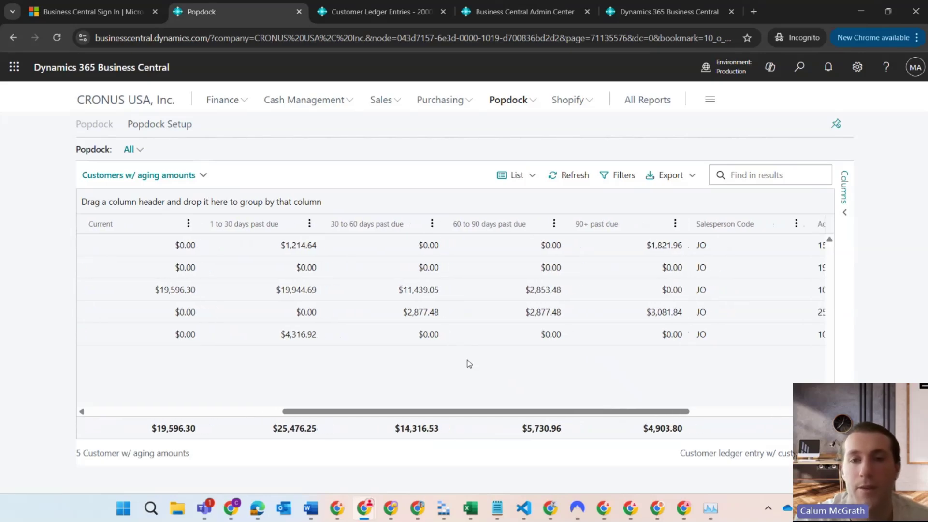
Step: Sort the customer list by 1 to 30 days past due in descending order
scroll(469, 364, left, 3)
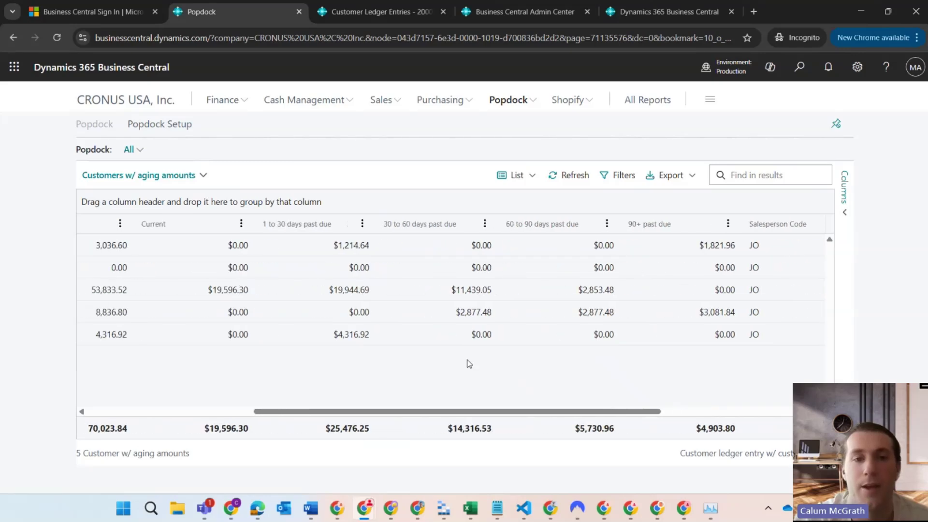
click(372, 224)
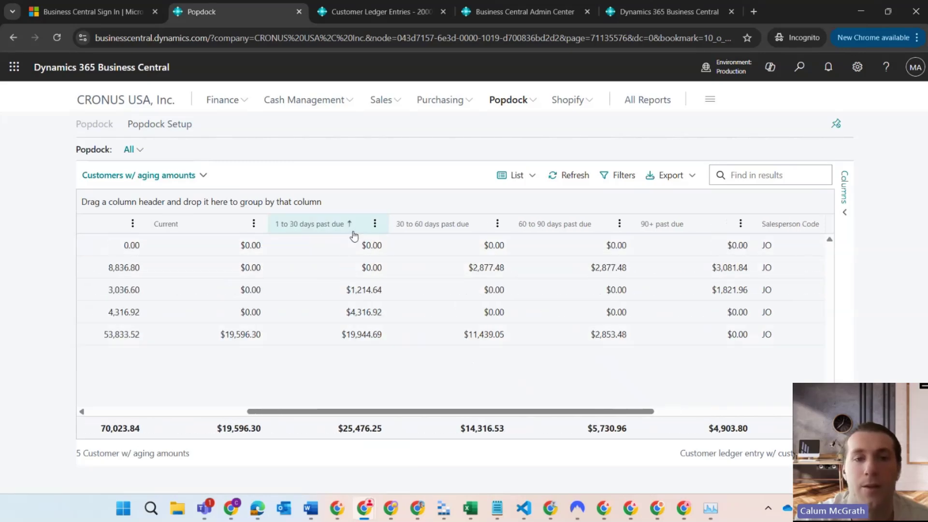
click(357, 226)
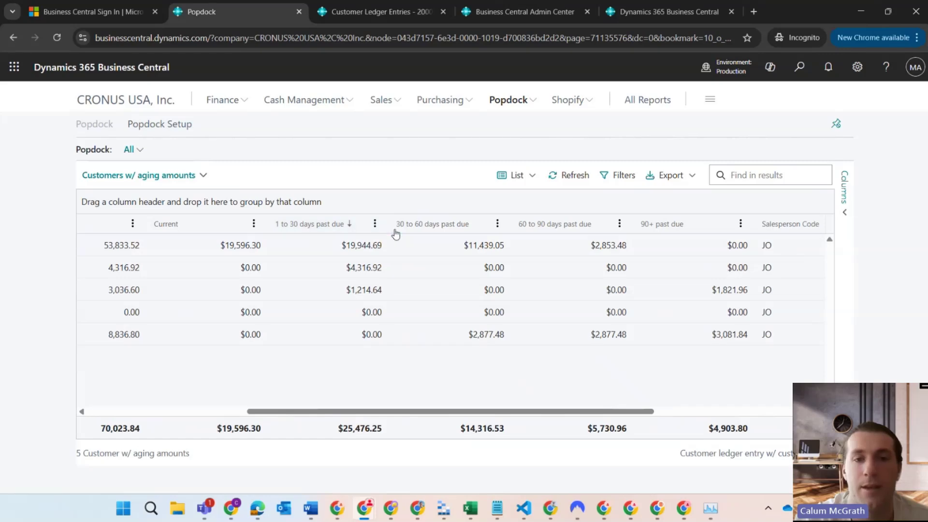
Step: Add a descending secondary sort on 30 to 60 days past due and remove it again
click(485, 231)
click(485, 231)
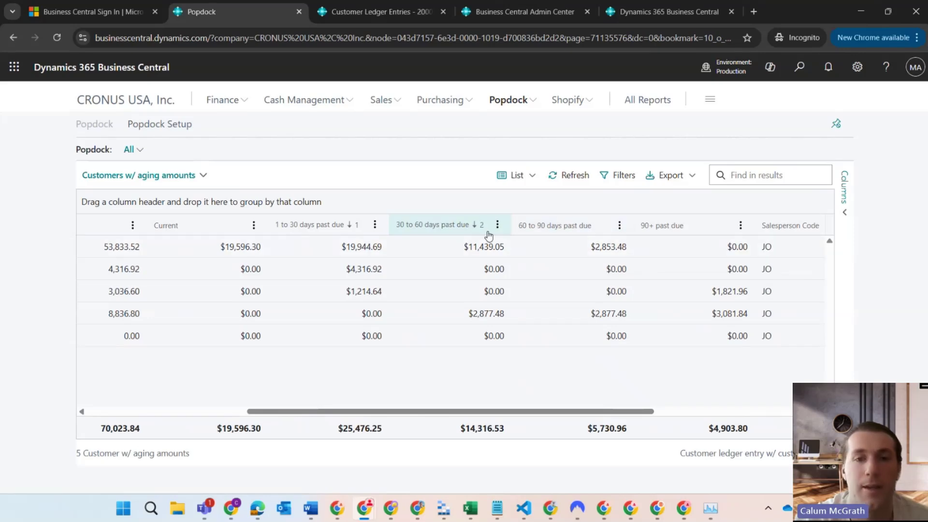
click(490, 235)
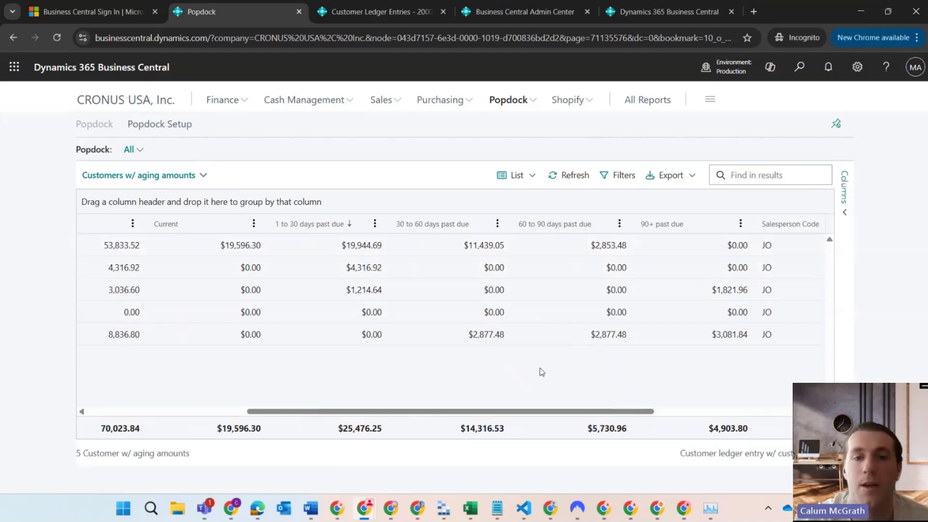
Step: Define a list filter where Customer No. equals School of Fine Art's customer number, and remove it again
scroll(542, 372, left, 5)
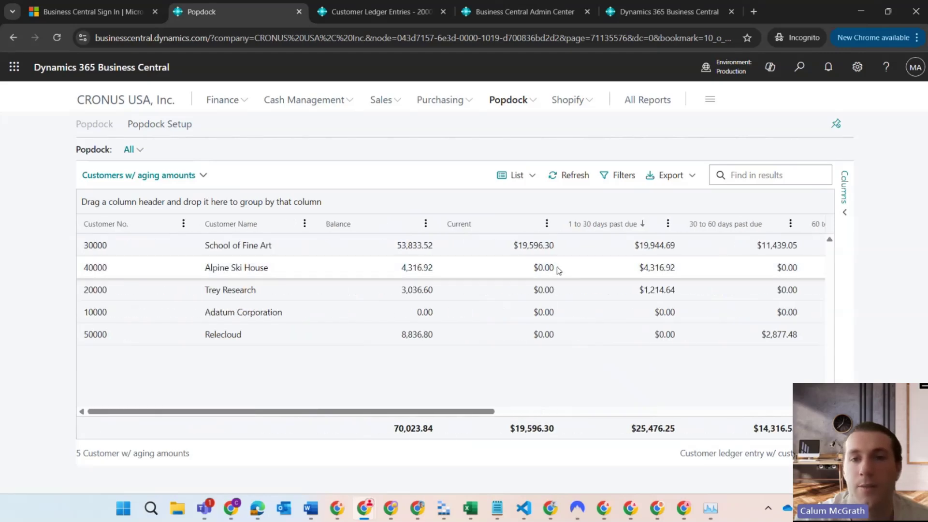
click(618, 176)
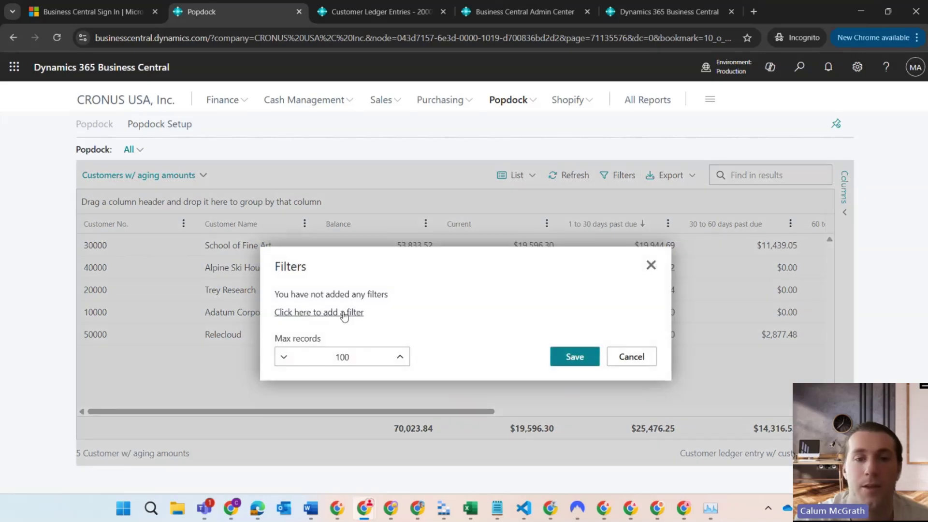
click(344, 314)
click(352, 292)
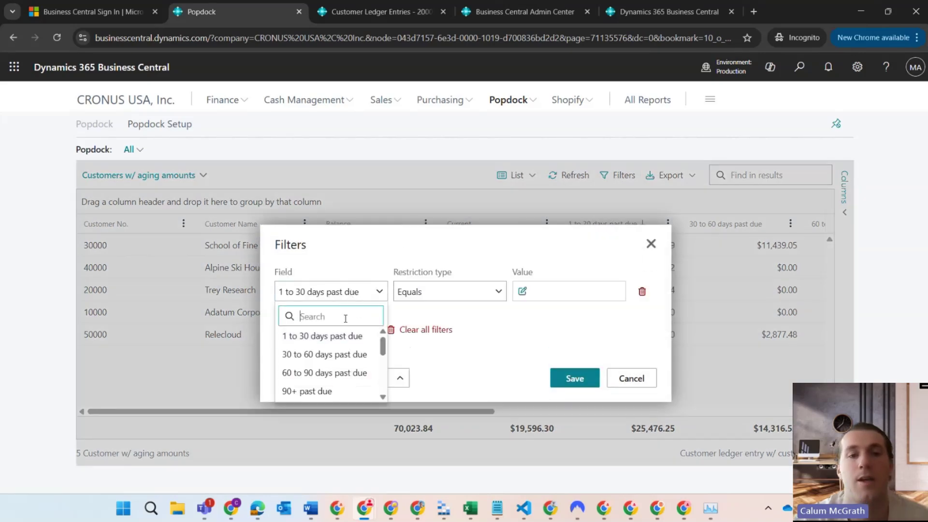
text(cus)
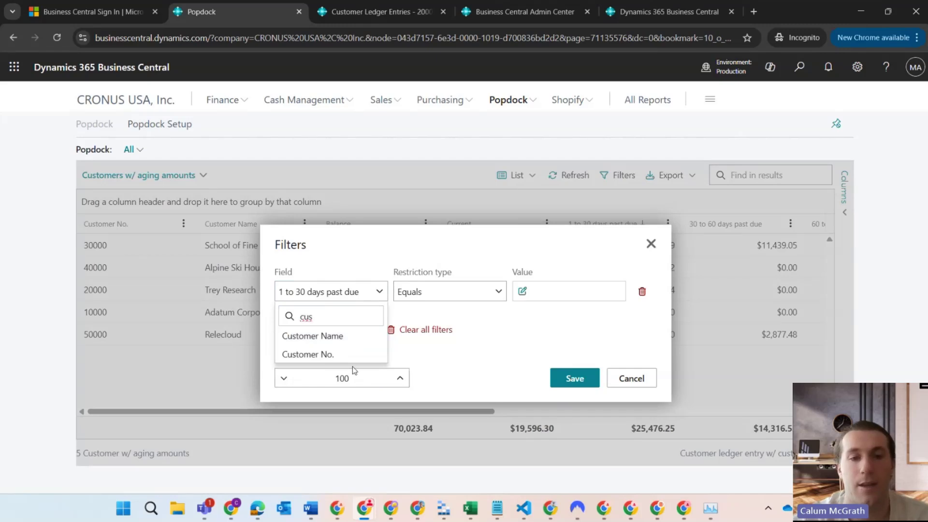
click(347, 356)
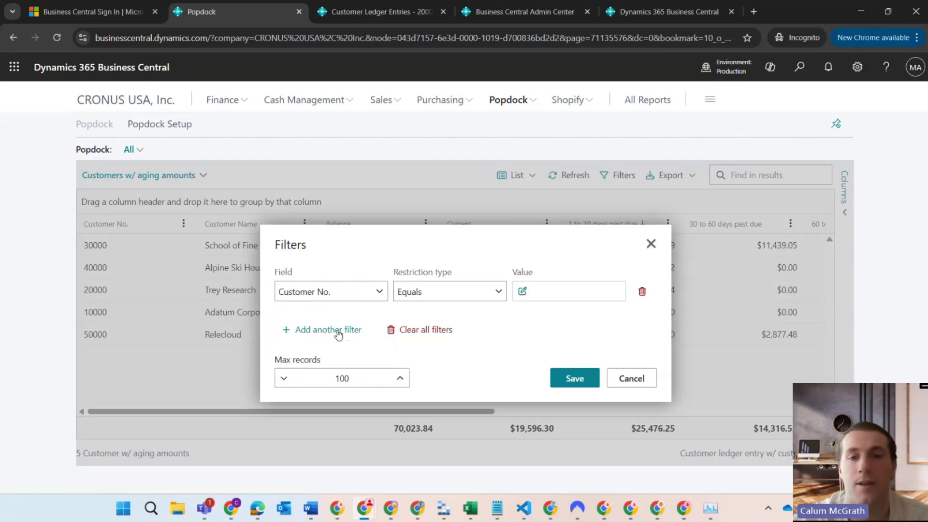
click(564, 289)
text(30000)
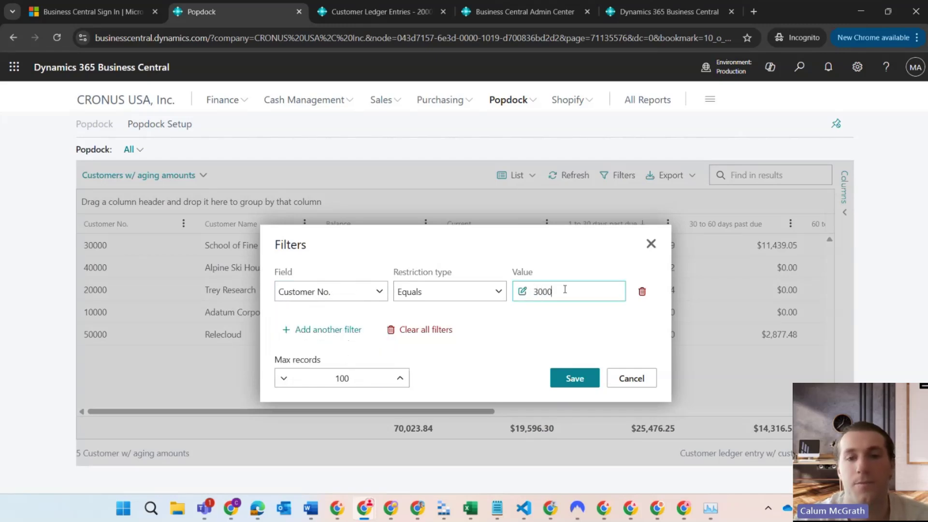
click(642, 291)
Step: Define a list filter for 90+ past due greater than 10000
click(312, 312)
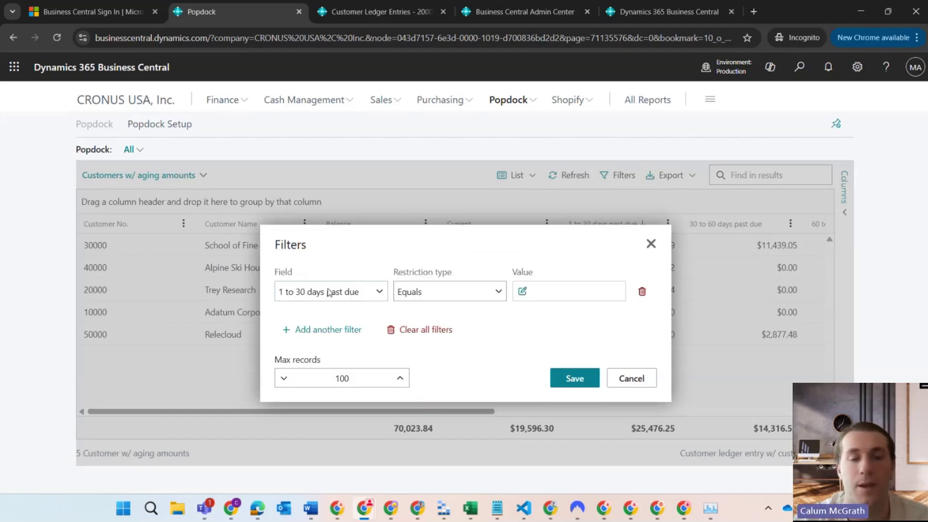
click(411, 292)
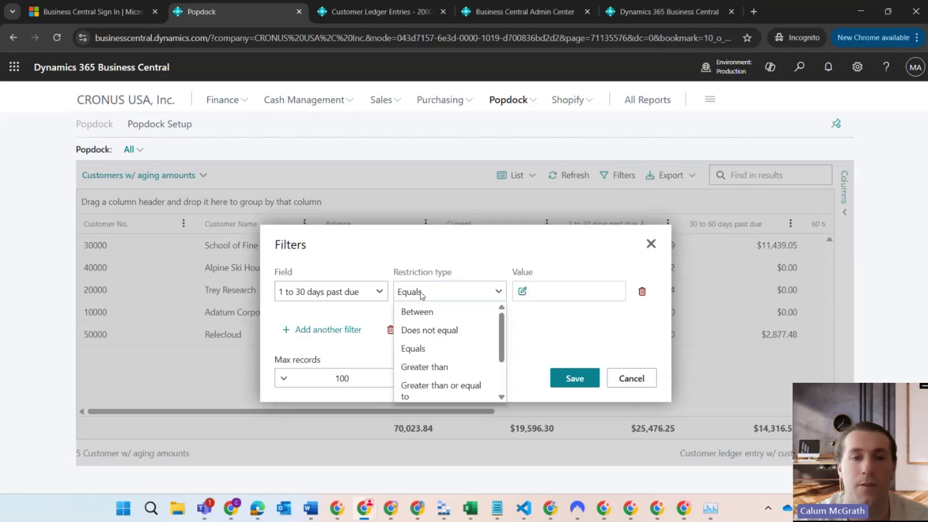
click(437, 347)
click(379, 292)
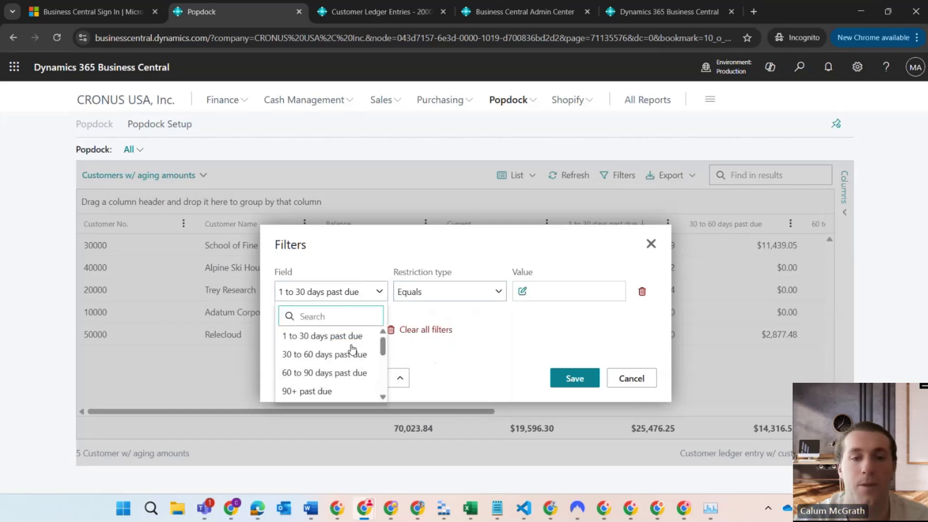
scroll(348, 358, down, 1)
click(335, 363)
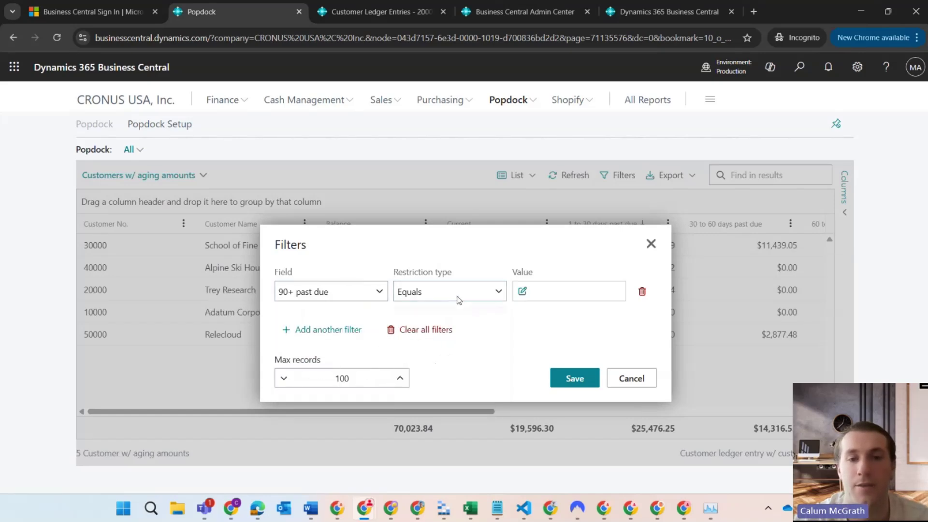
click(456, 297)
click(452, 366)
click(571, 292)
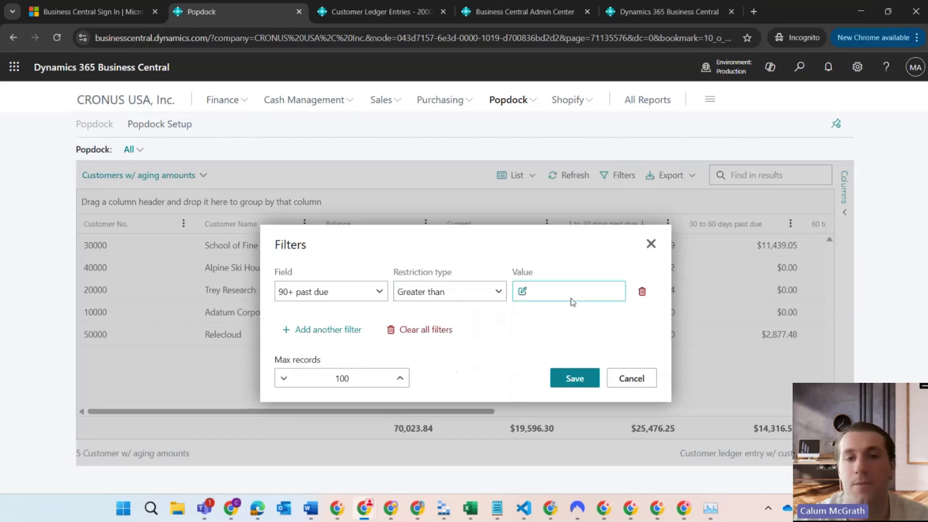
text(10000)
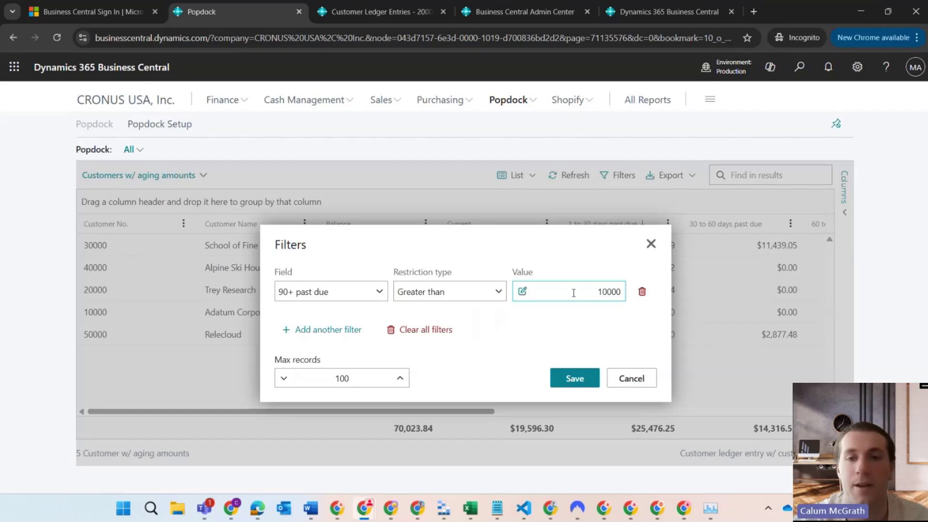
Step: Add three more AND filter rows and discard all the filters without saving
click(326, 329)
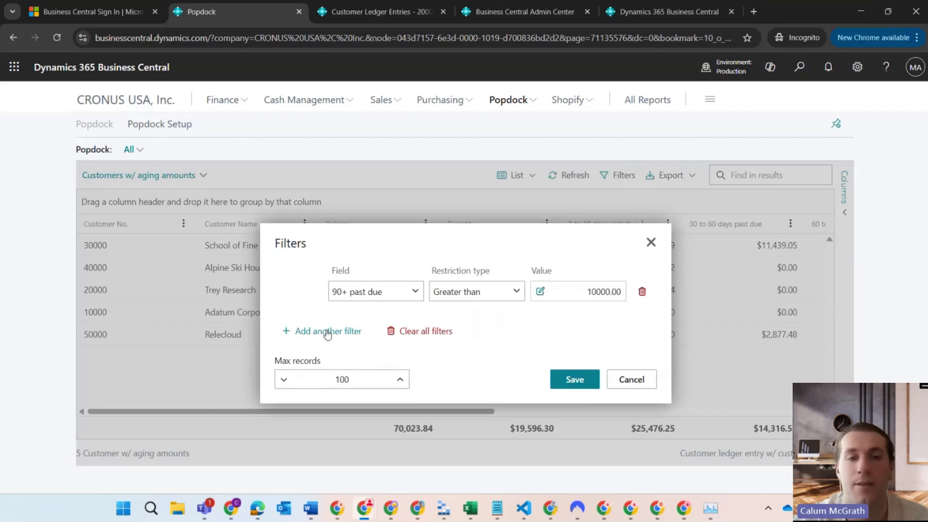
click(327, 345)
click(328, 357)
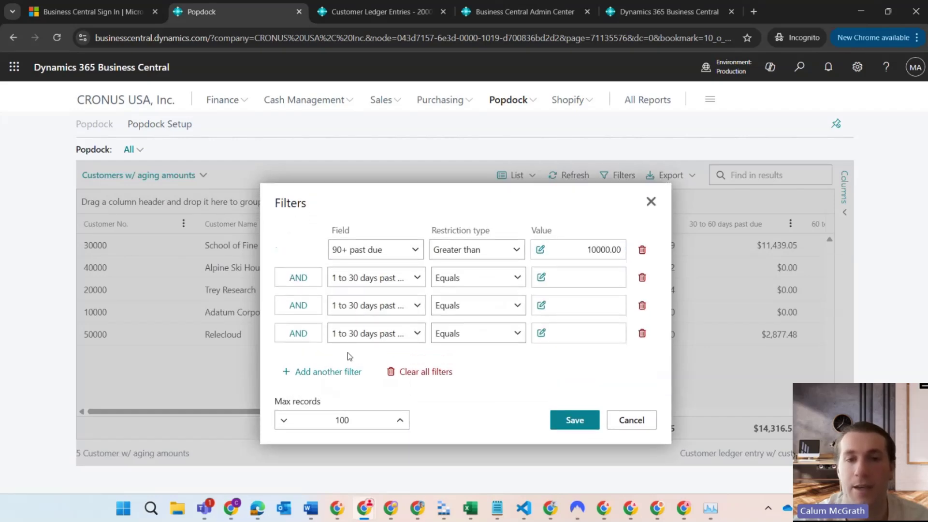
click(651, 201)
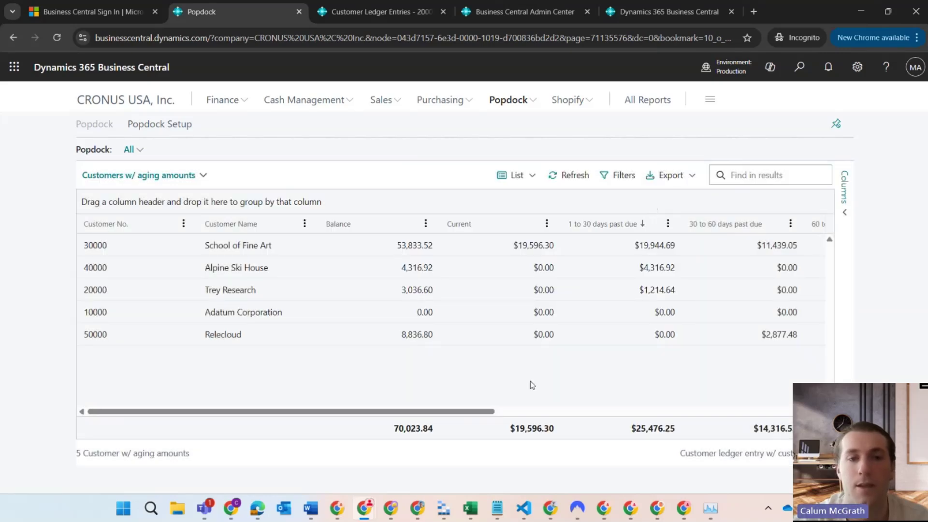
Step: Group the customer aging list by City
scroll(549, 383, right, 5)
scroll(549, 384, right, 4)
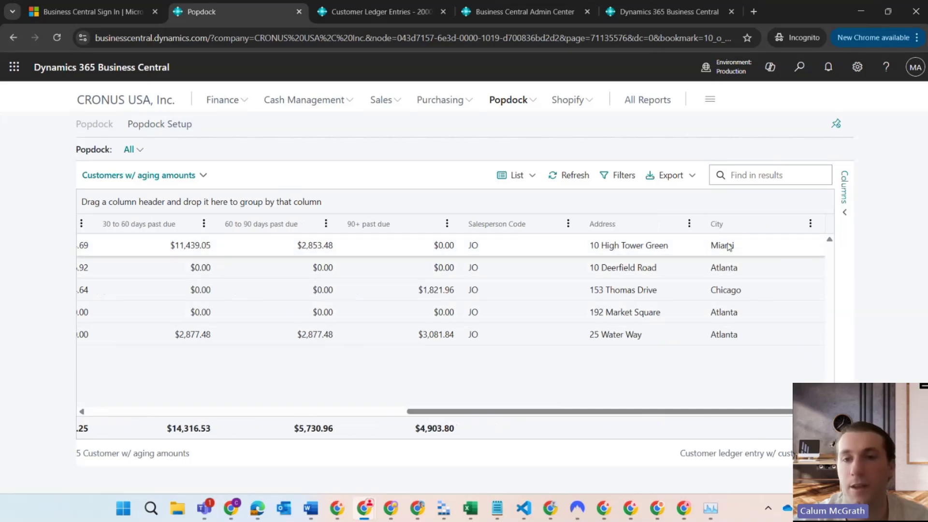
drag(739, 228, 732, 204)
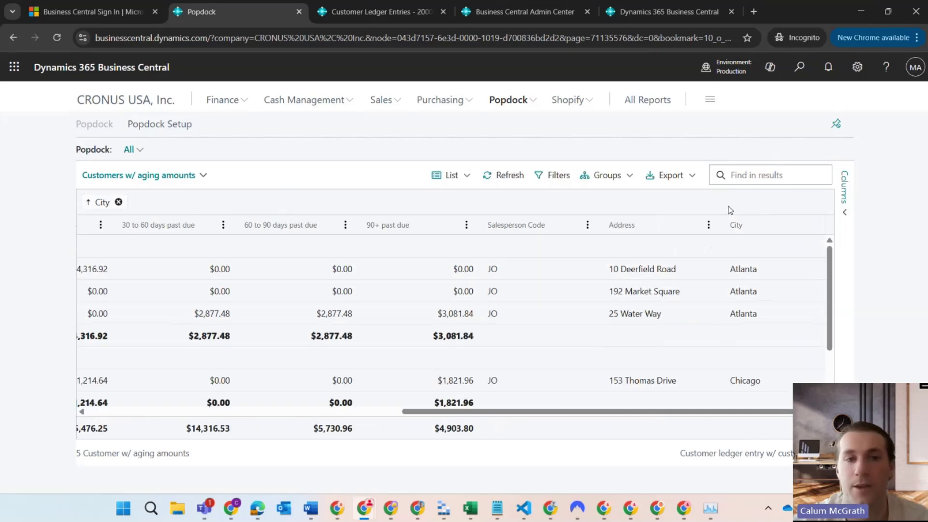
scroll(490, 323, left, 10)
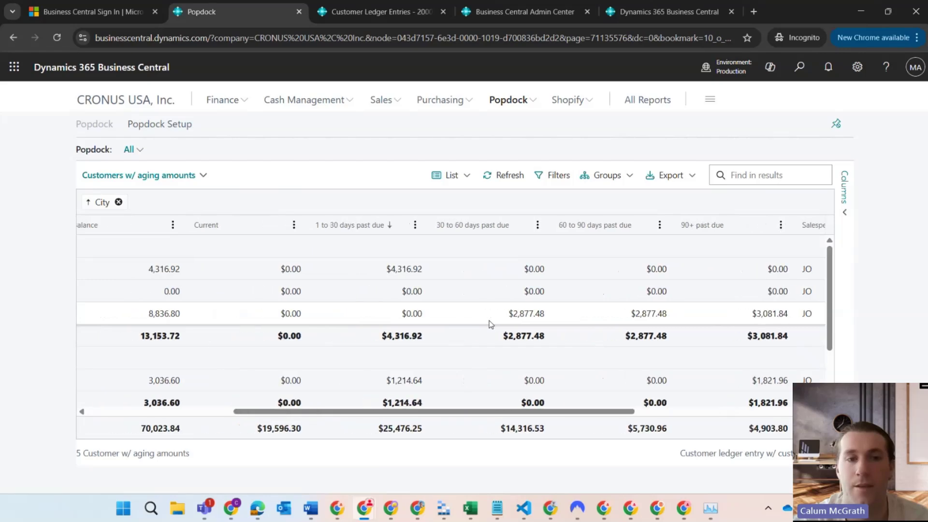
scroll(489, 325, up, 1)
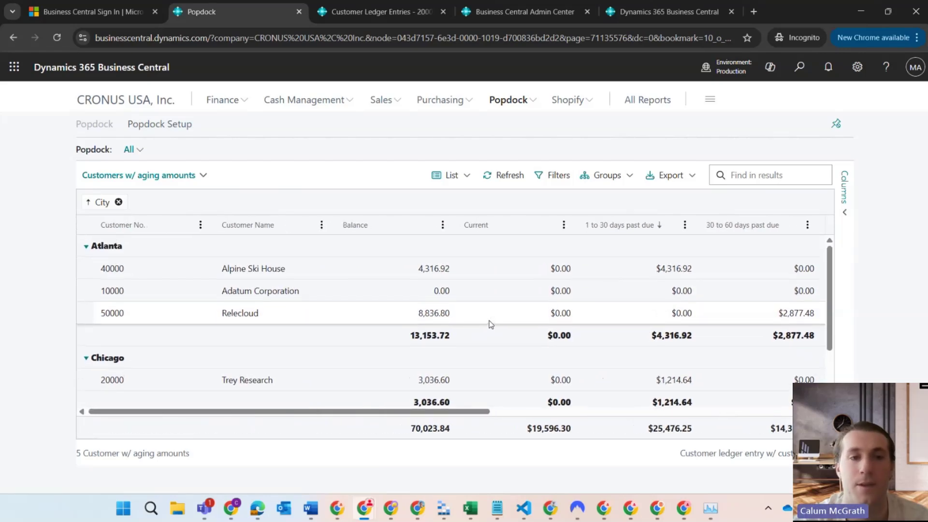
Step: Collapse the Chicago group, review the city subtotals and remove the City grouping
click(88, 360)
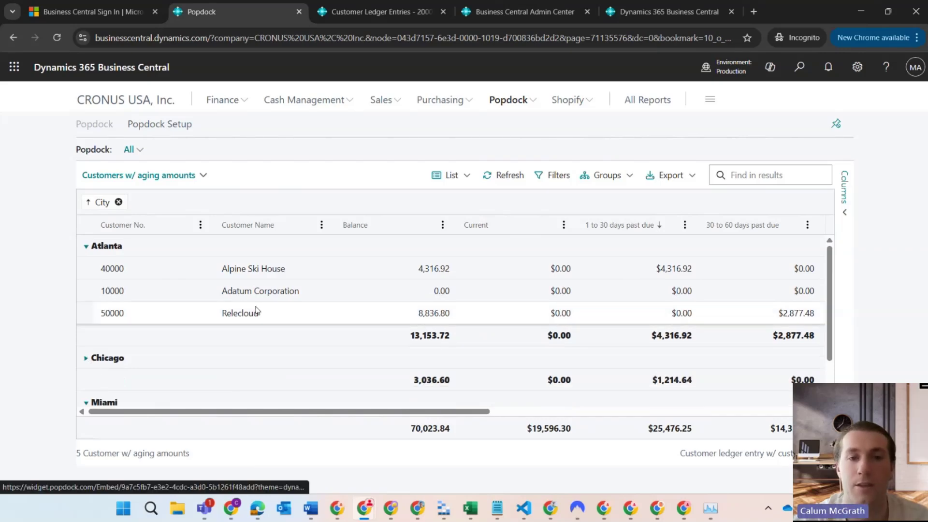
scroll(258, 307, down, 2)
scroll(257, 310, down, 1)
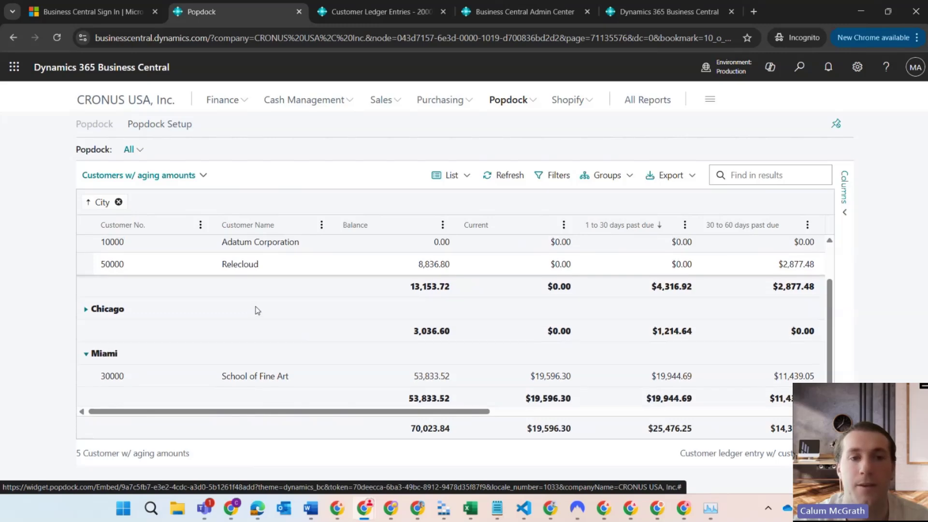
scroll(258, 311, up, 3)
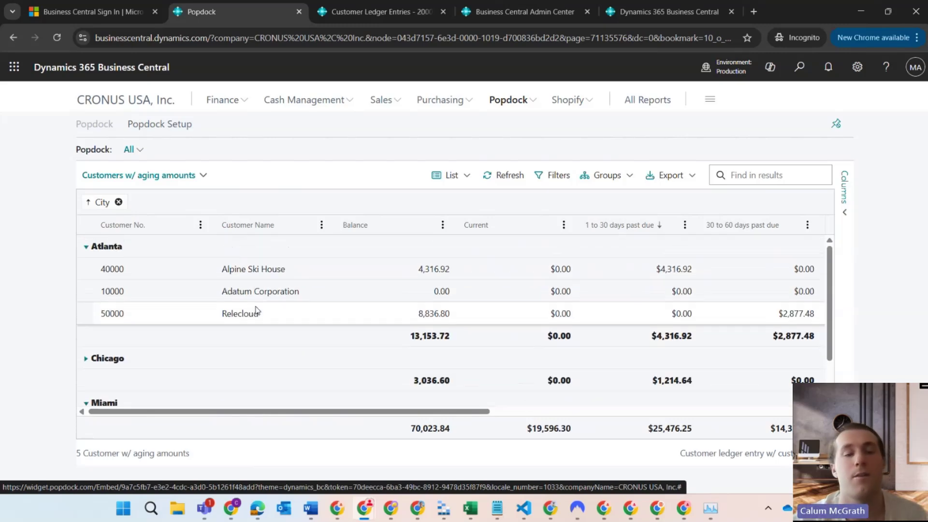
click(118, 202)
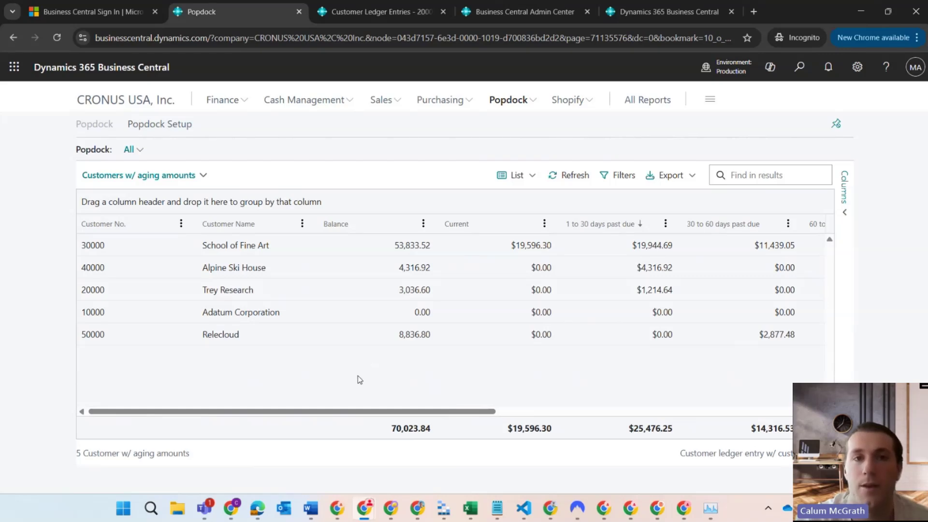
Step: Review Trey Research's aging amounts, switch to its Customer Ledger Entries and make that list editable
scroll(461, 389, right, 3)
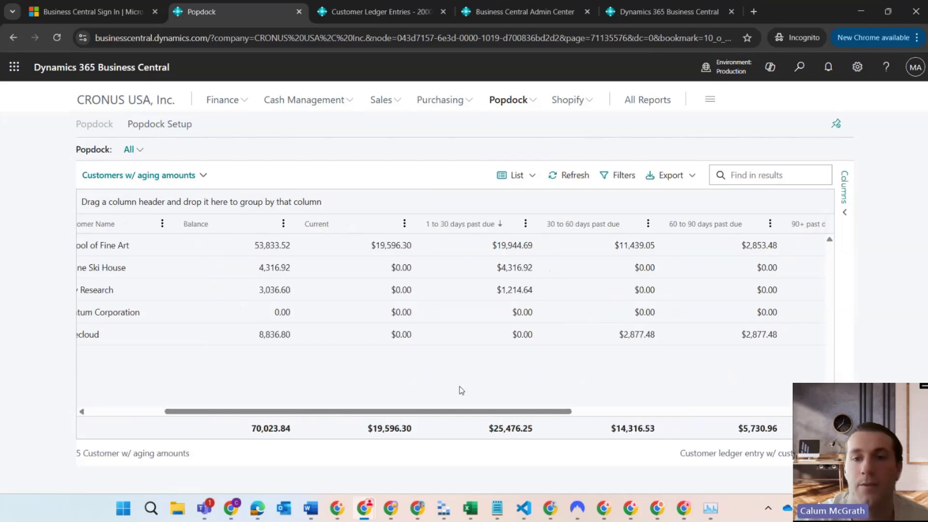
scroll(462, 390, left, 3)
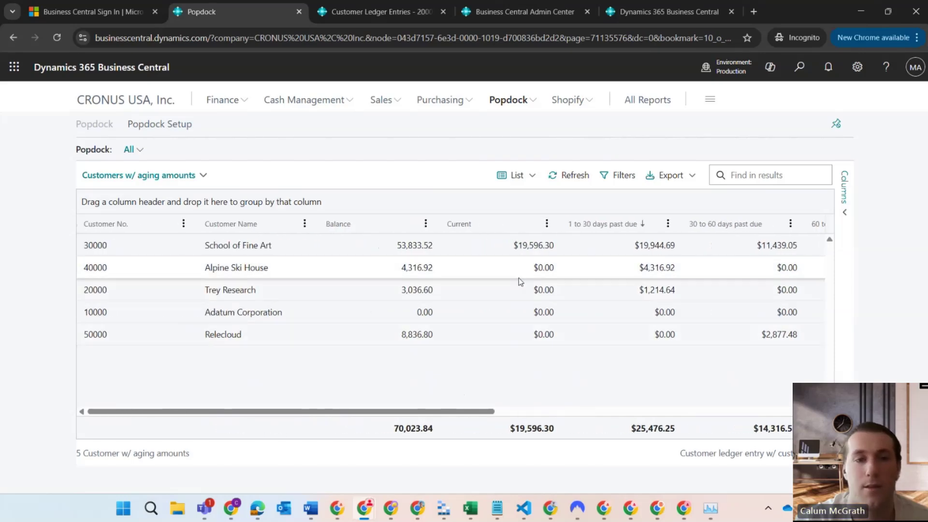
scroll(519, 278, right, 1)
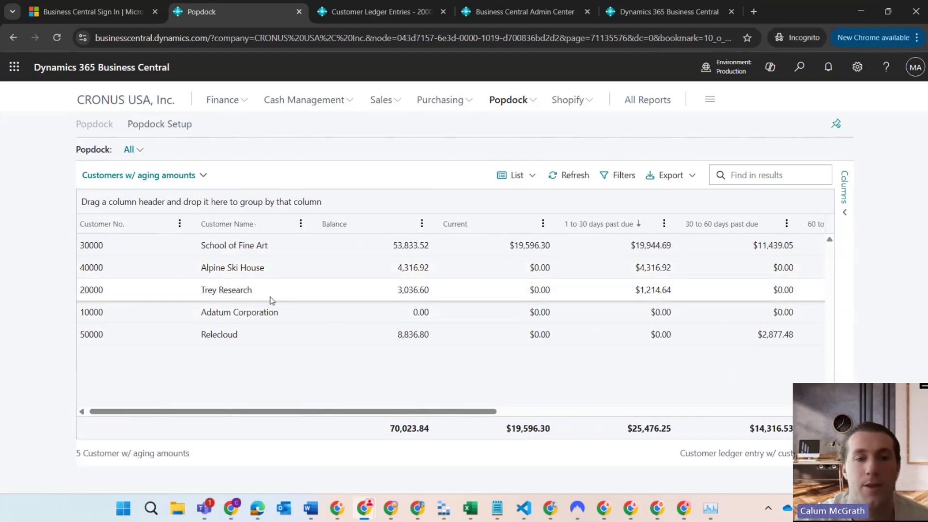
scroll(549, 295, right, 7)
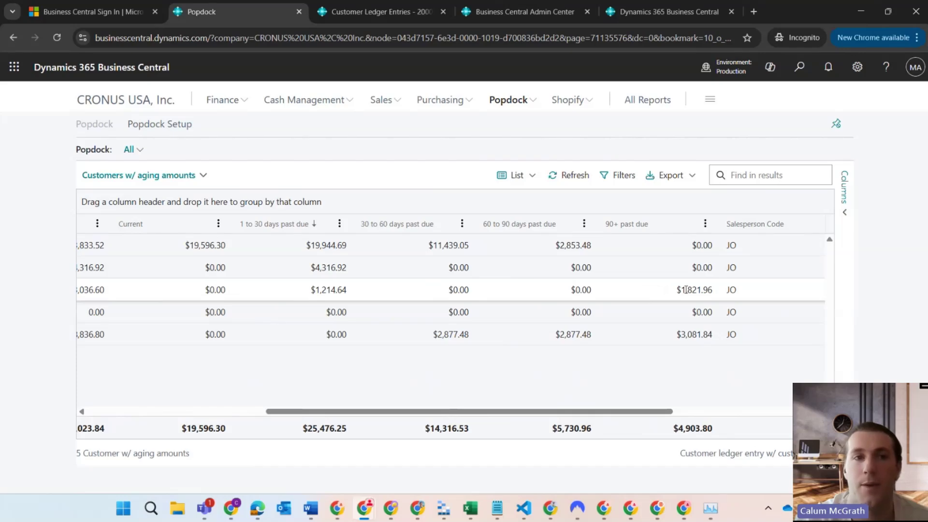
click(358, 21)
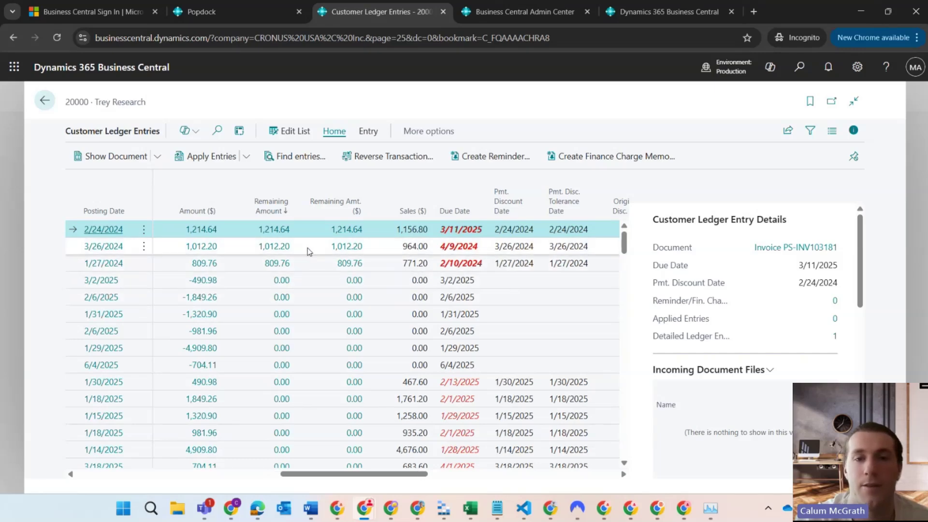
scroll(308, 248, right, 3)
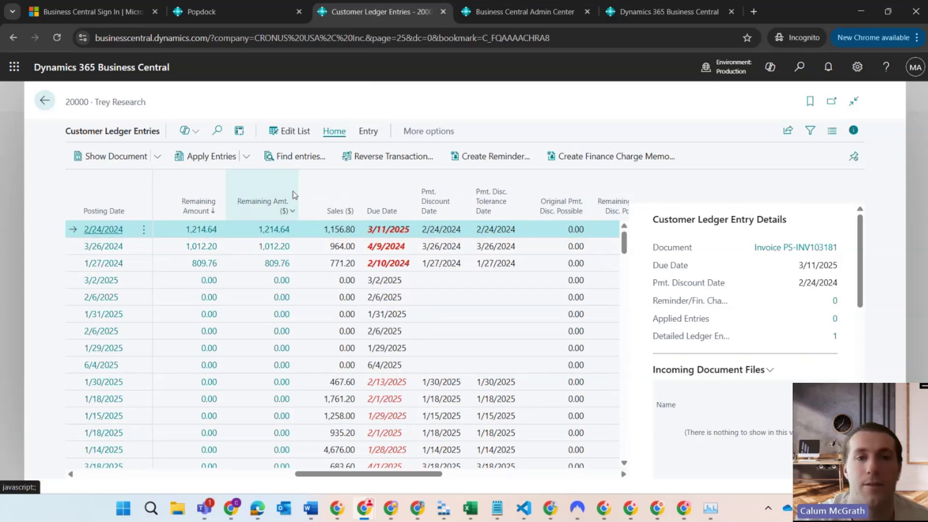
click(289, 138)
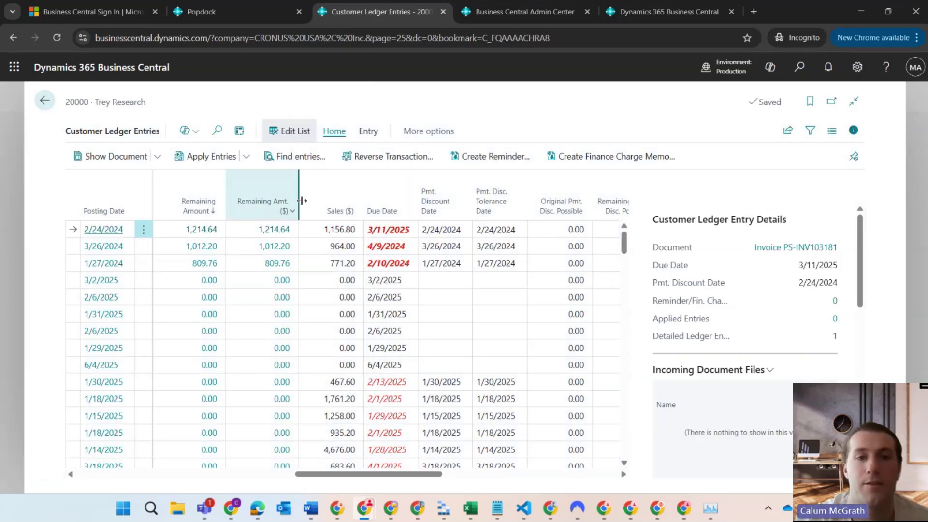
Step: Set the due date of the ledger entry posted 3/26/2024 to 2/19/2025 and finish editing the list
click(409, 249)
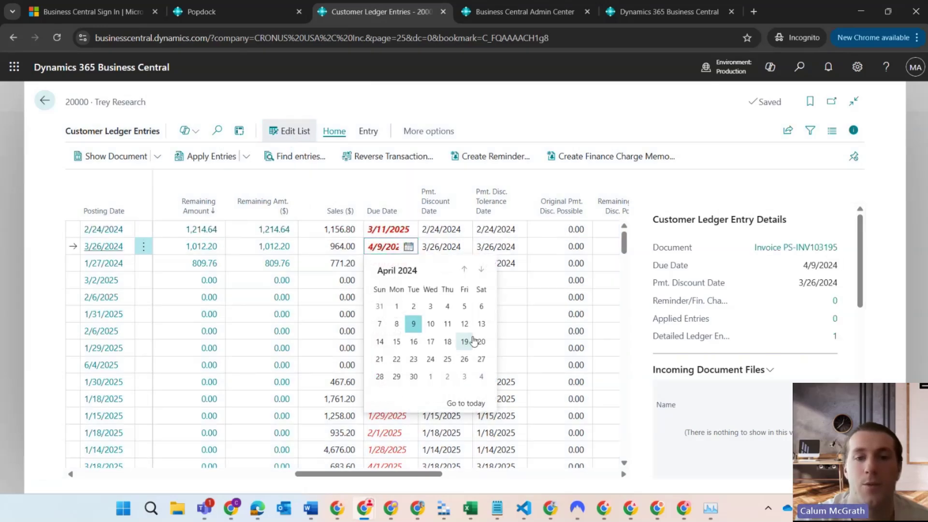
click(472, 402)
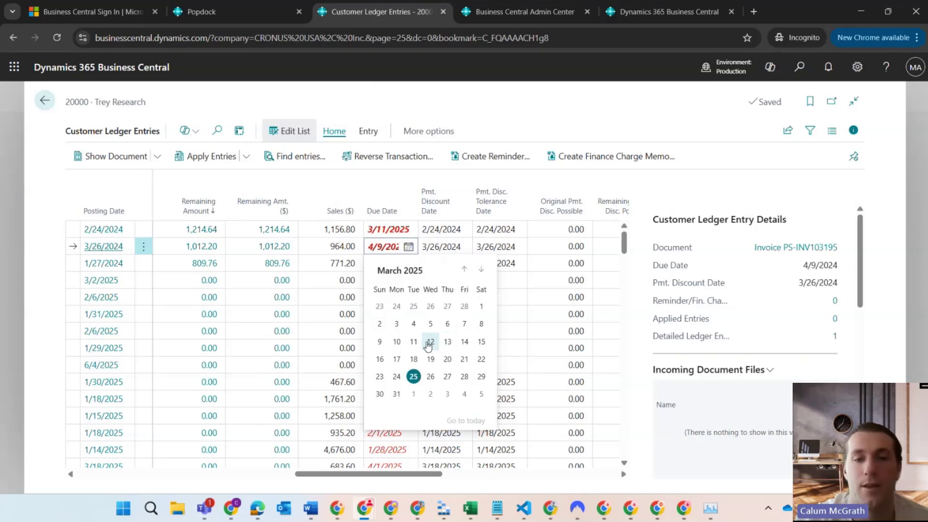
click(464, 269)
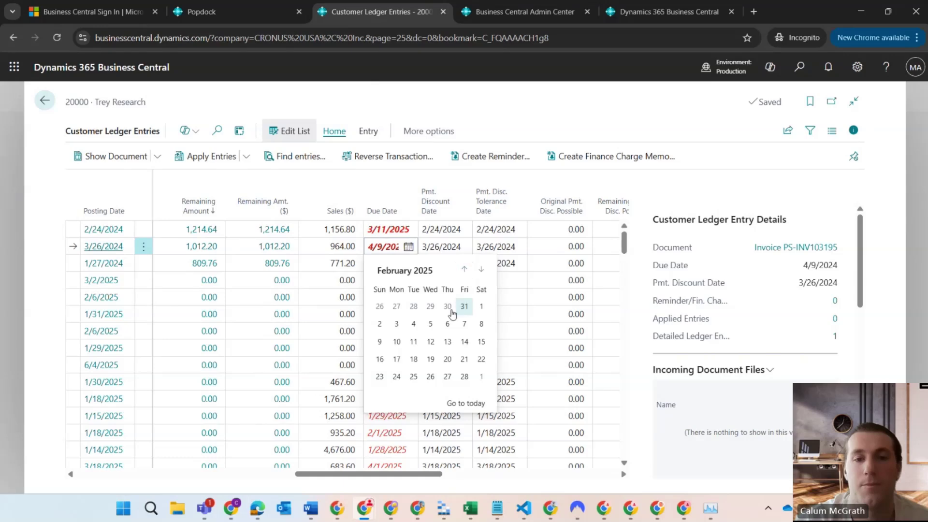
click(431, 359)
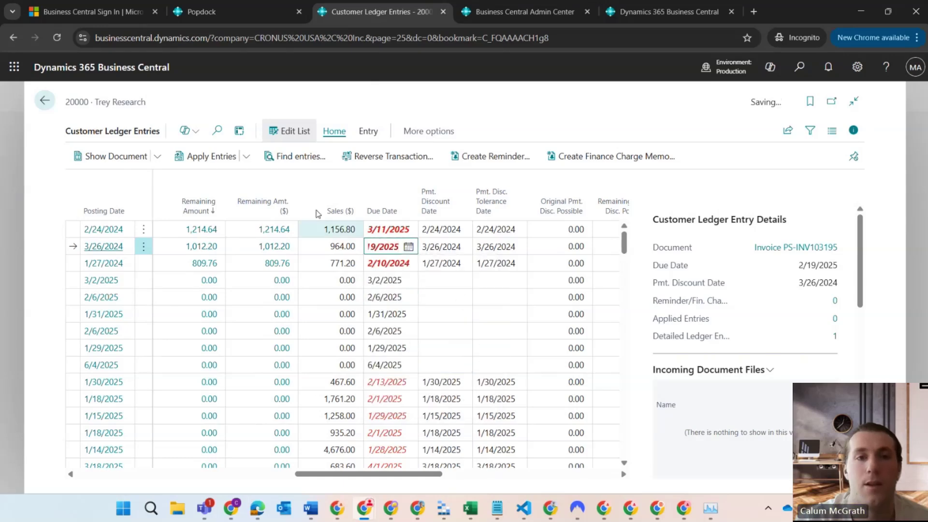
click(298, 137)
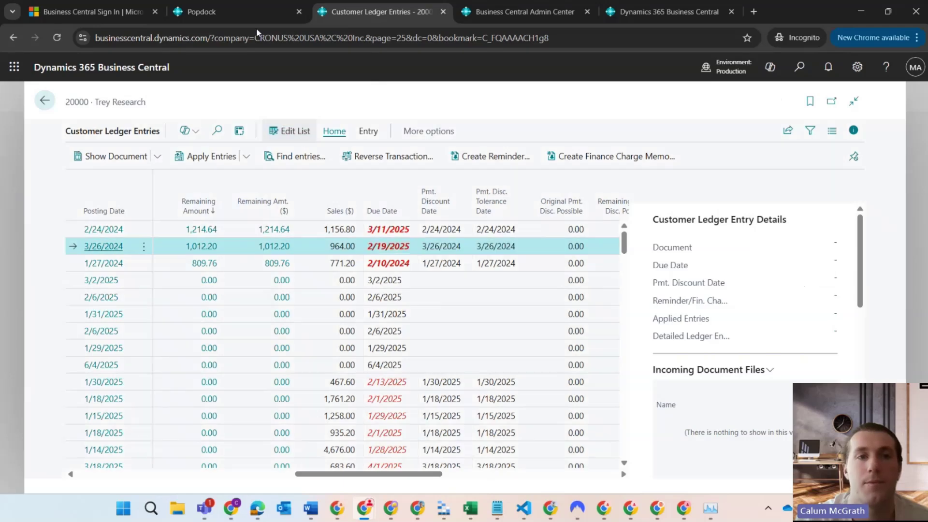
Step: Return to the customer aging list, refresh it and examine Trey Research's amounts across the past-due columns
click(248, 14)
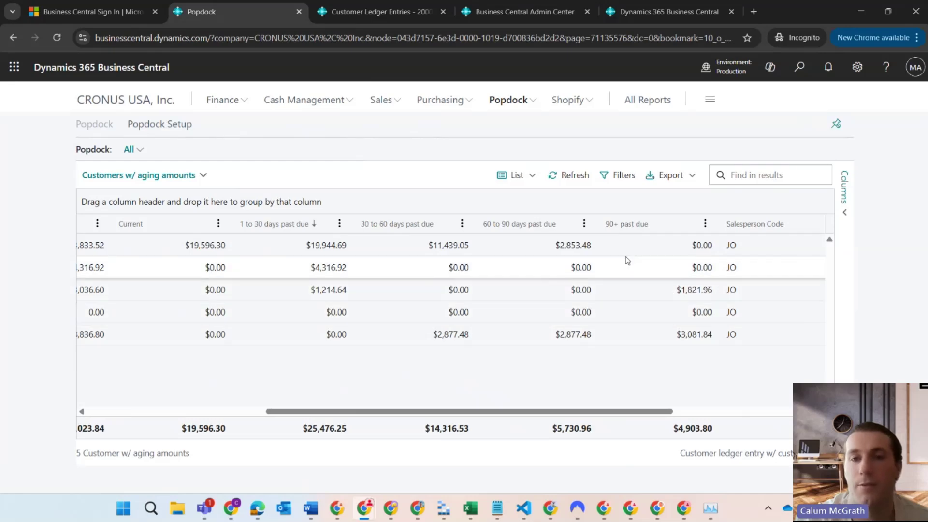
click(570, 175)
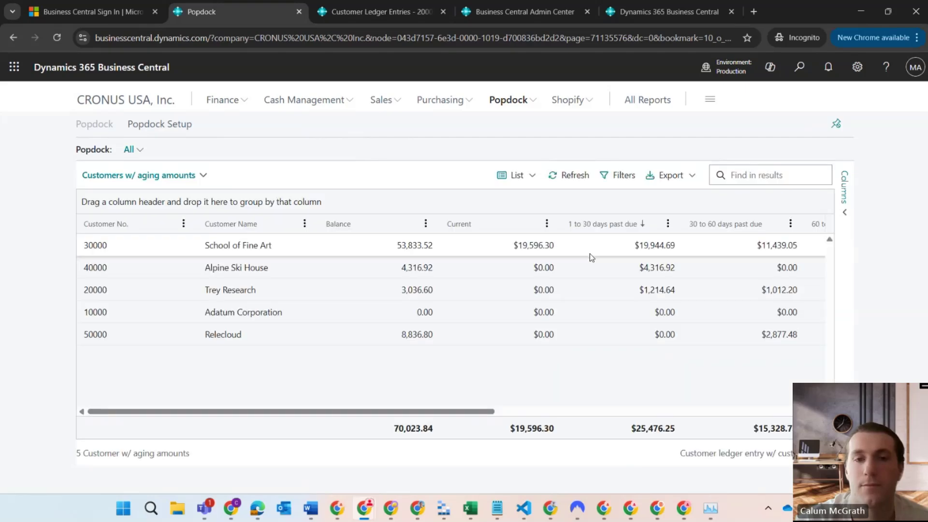
scroll(600, 306, right, 3)
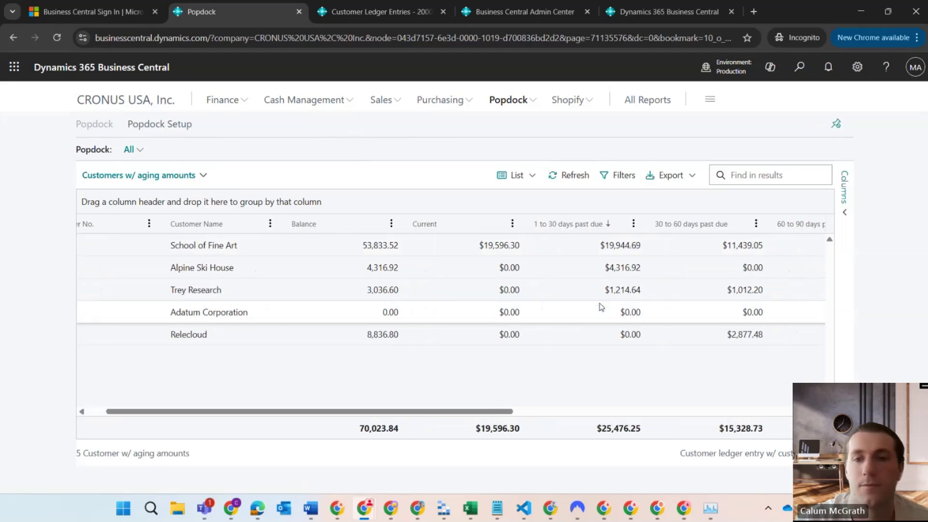
scroll(601, 307, right, 2)
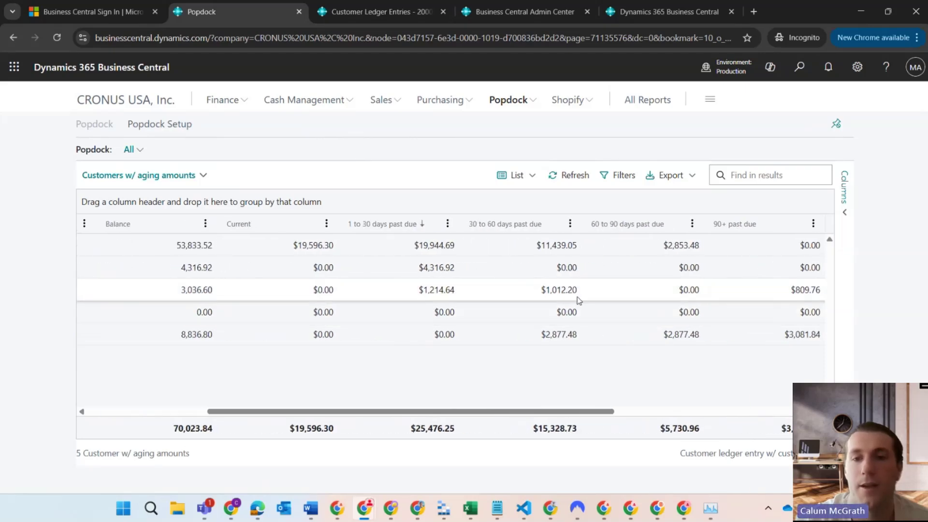
scroll(587, 300, right, 2)
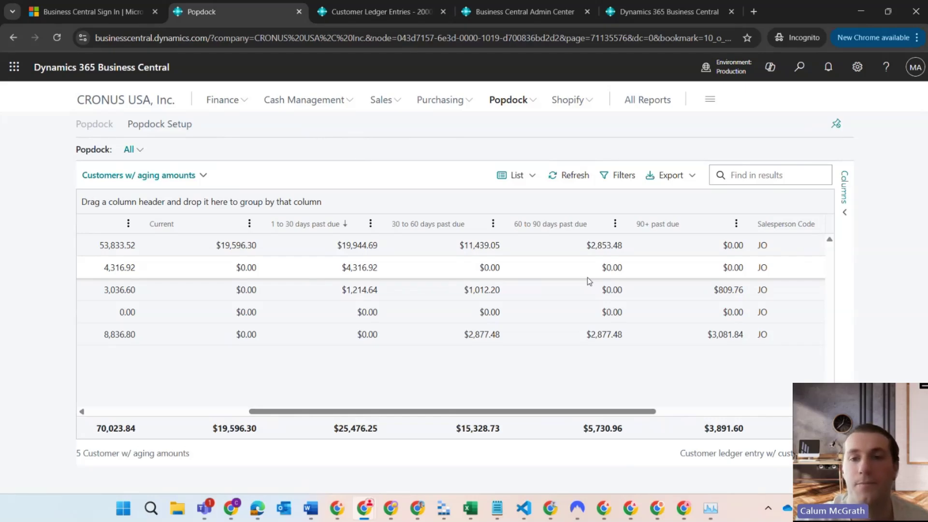
scroll(589, 280, left, 2)
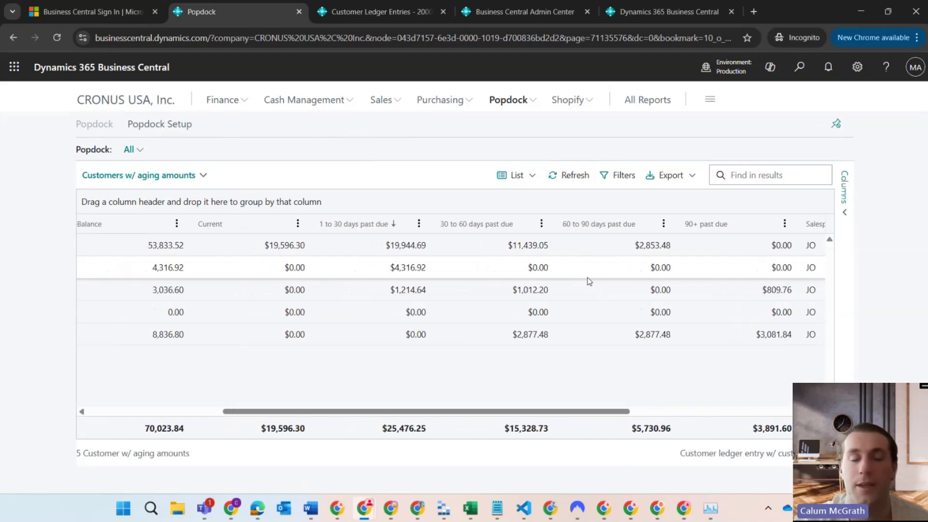
scroll(589, 281, left, 6)
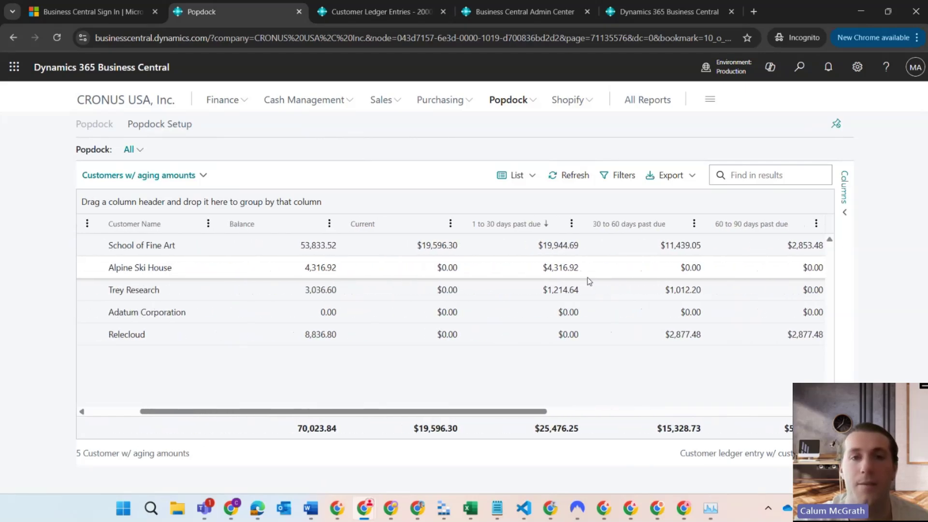
scroll(589, 281, left, 4)
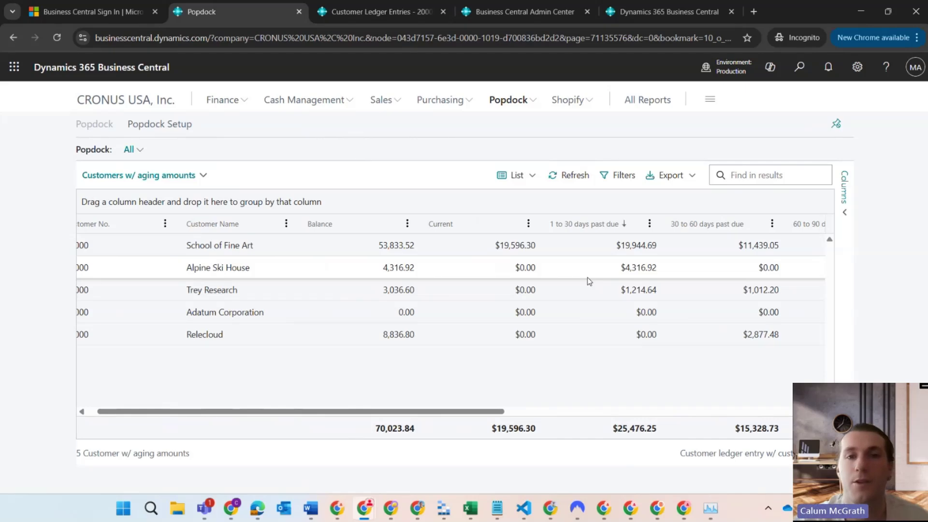
scroll(589, 281, left, 1)
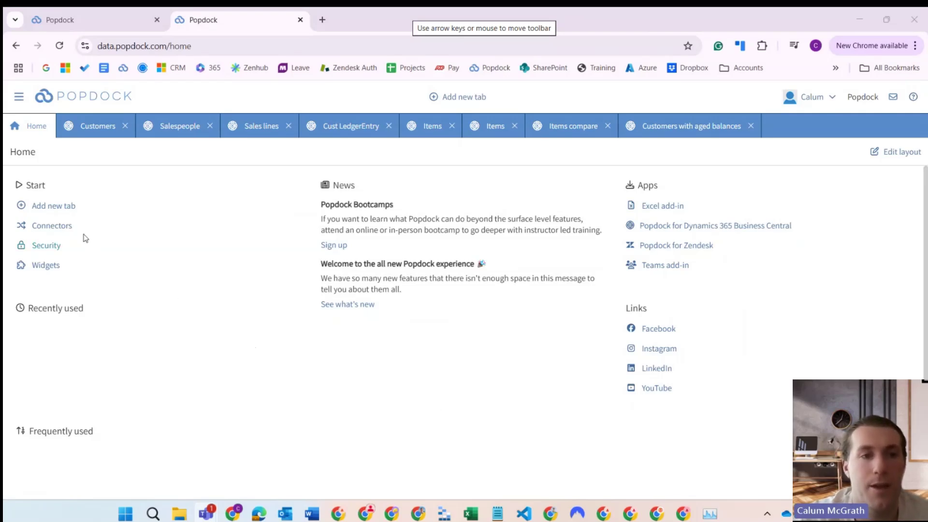
Step: In the Popdock web app, search the connectors for 2025 and open Dynamics 365 Business Central (2025 Sandbox) for editing
click(70, 230)
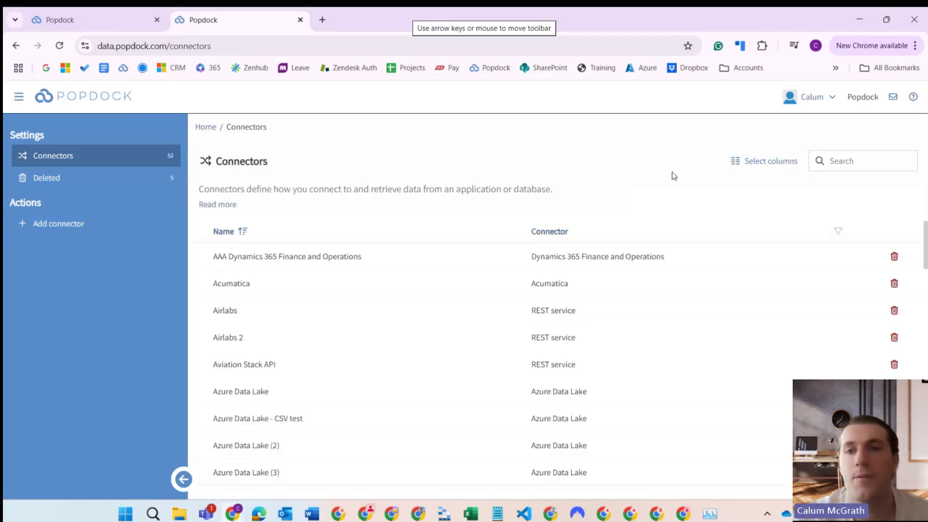
text(2025)
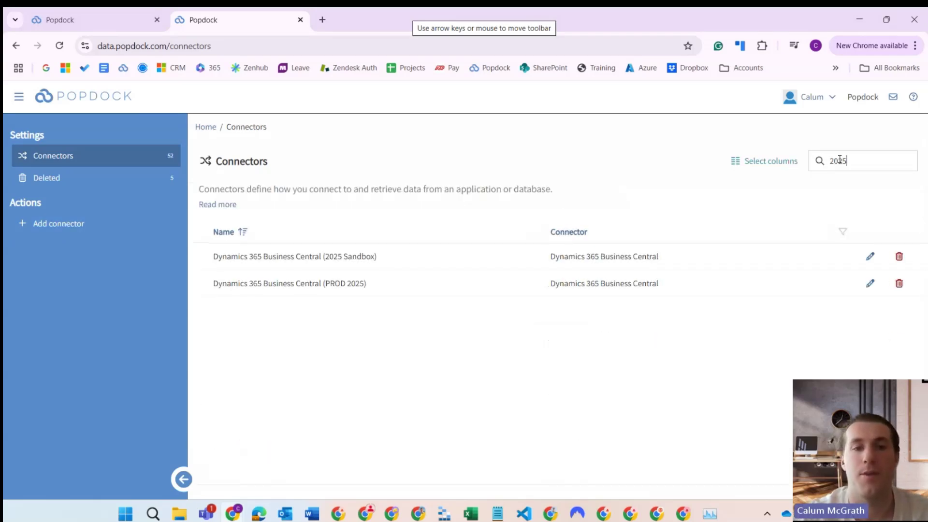
click(870, 257)
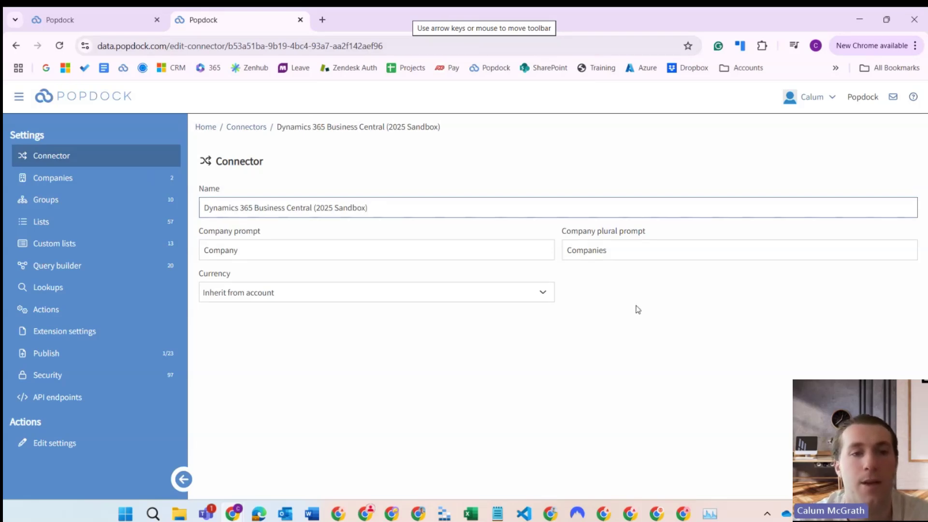
Step: Open the query design of the sandbox connector's Customers ledger entry w/ customer info list
click(163, 269)
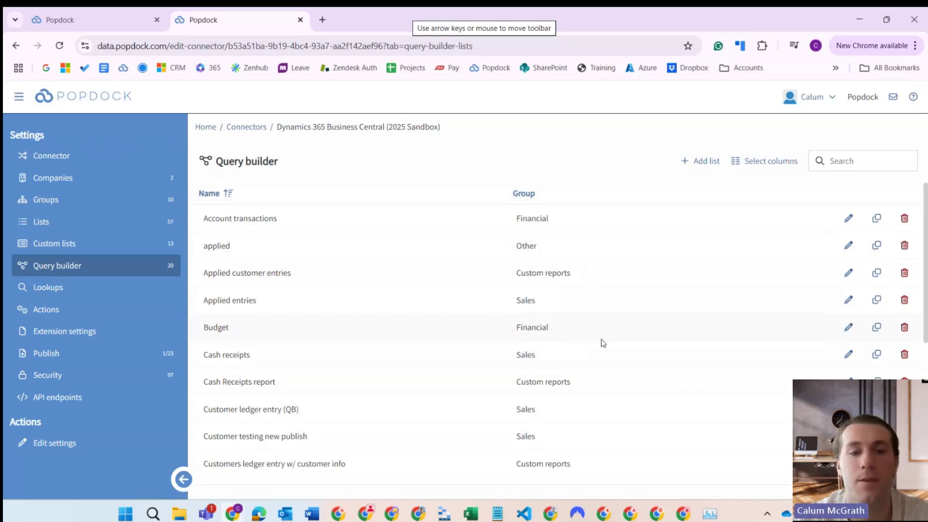
scroll(601, 342, down, 1)
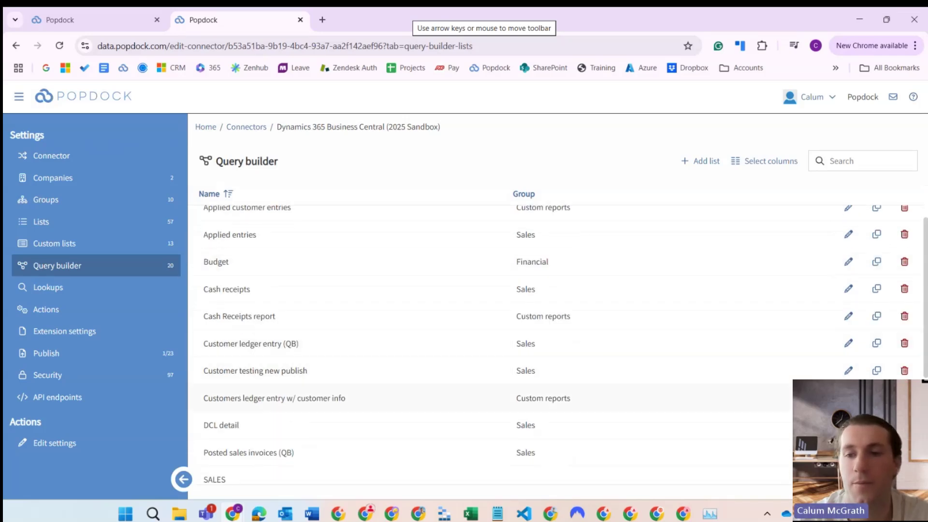
click(737, 398)
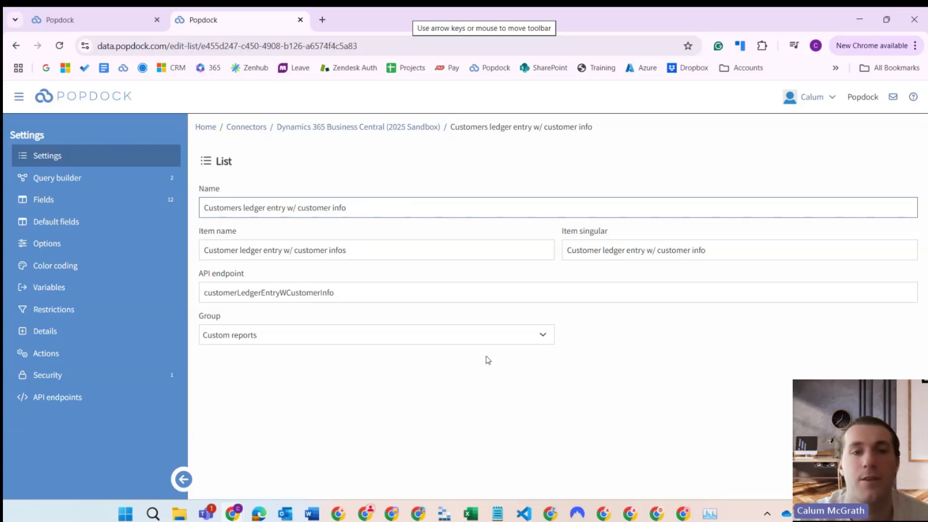
click(169, 179)
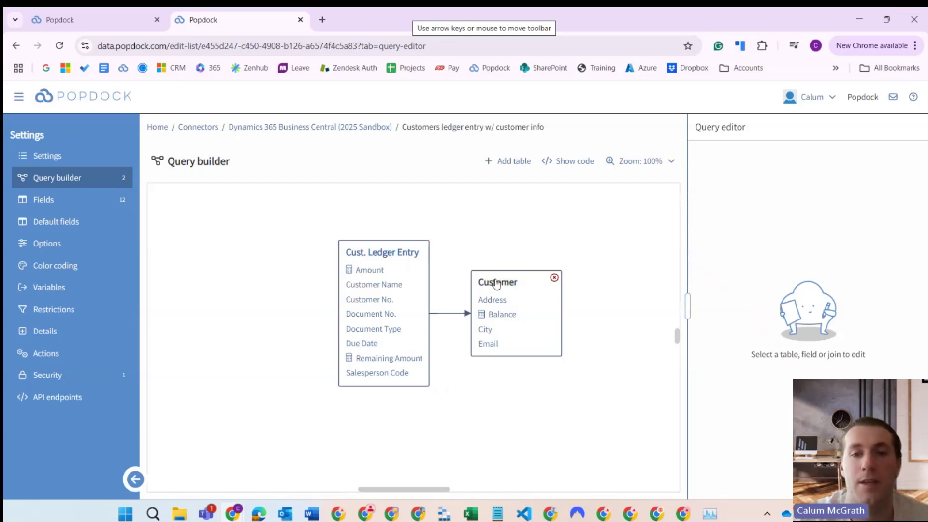
Step: Examine the join between Cust. Ledger Entry and Customer, and the fields available in the Customer table
click(452, 315)
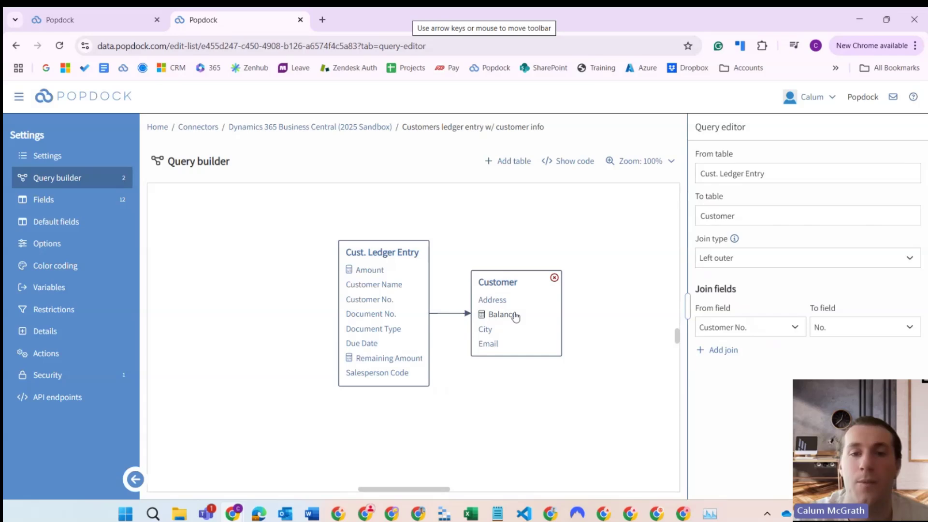
click(488, 286)
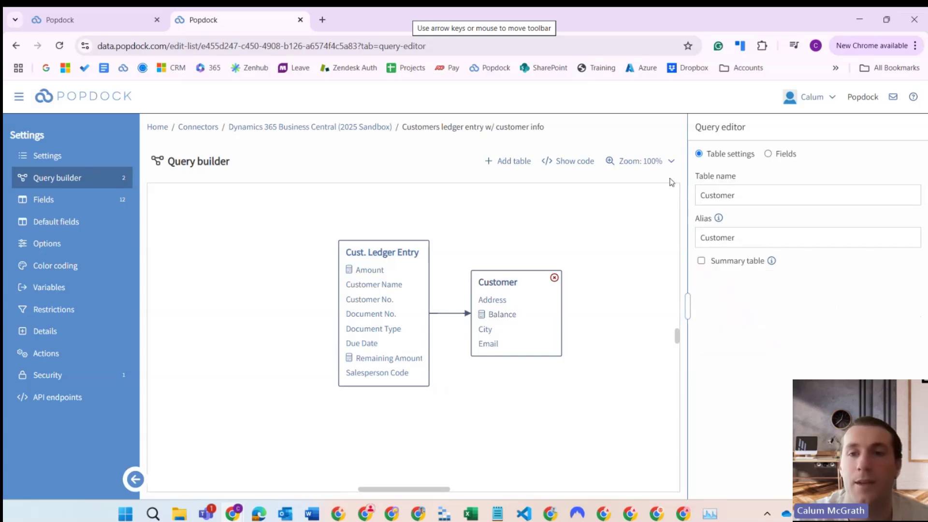
click(769, 154)
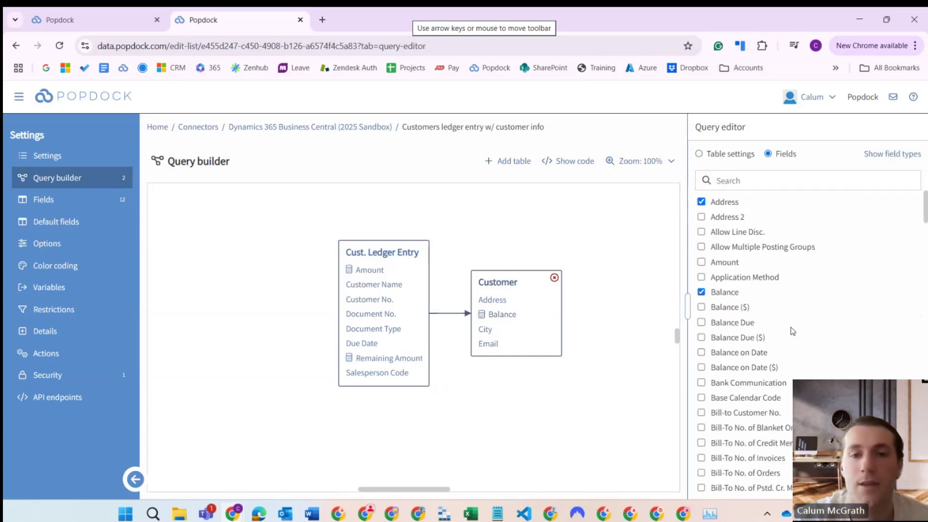
scroll(792, 331, down, 5)
scroll(793, 331, up, 5)
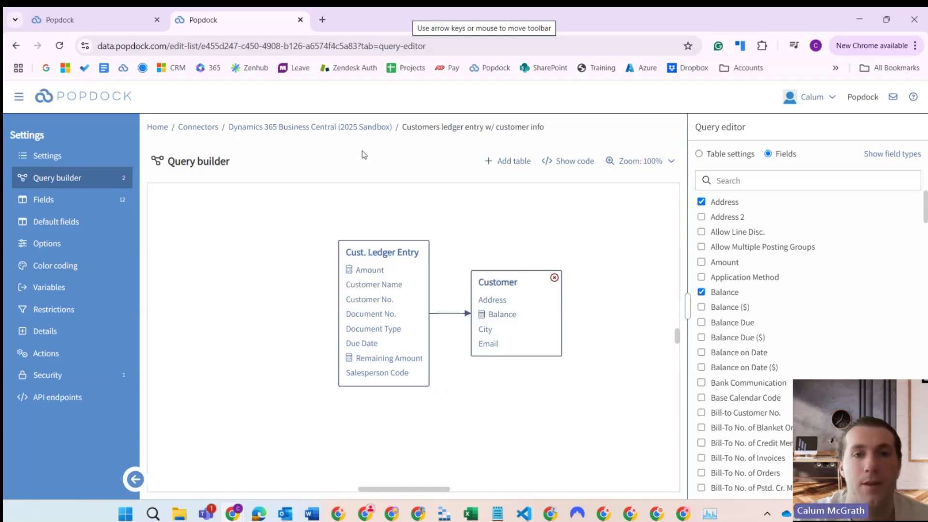
Step: View the sandbox connector's publish resources, and find and open the Dynamics 365 Business Central (PROD 2025) connector
click(370, 131)
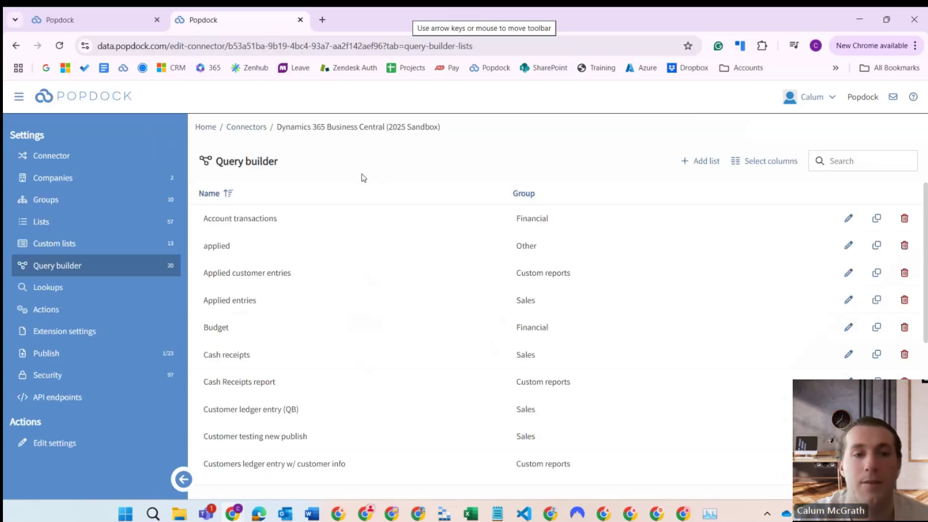
click(163, 353)
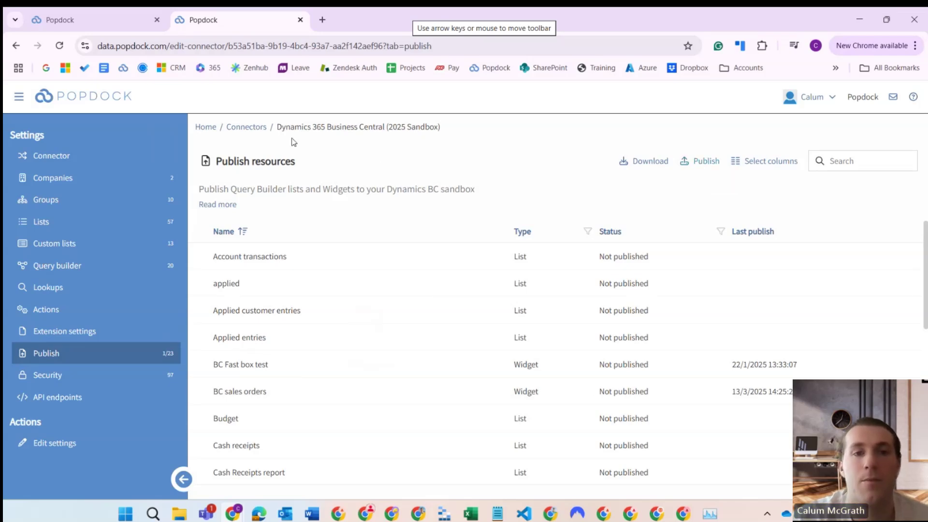
click(256, 128)
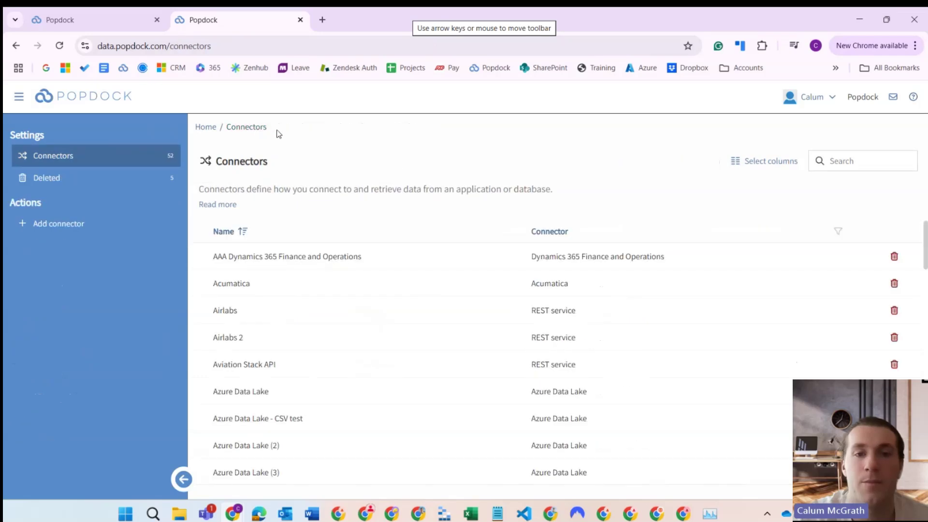
click(831, 161)
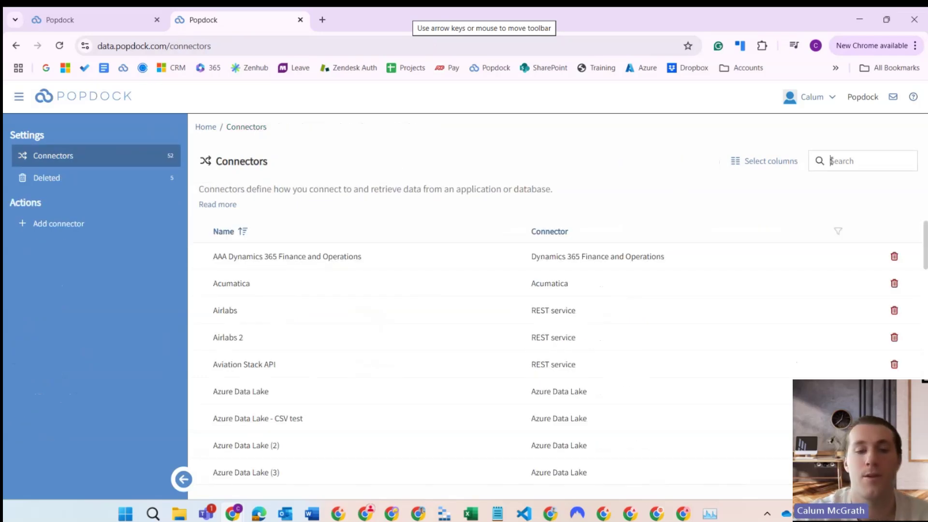
text(2025)
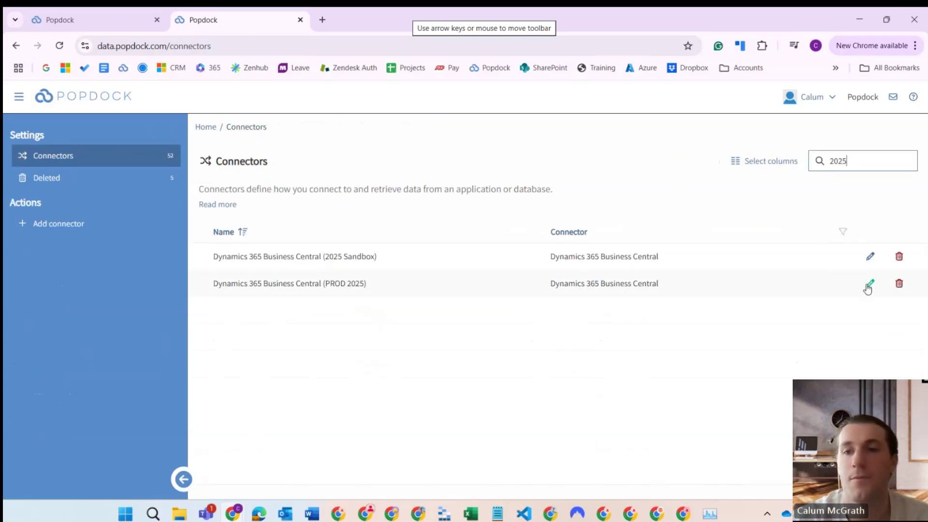
click(869, 285)
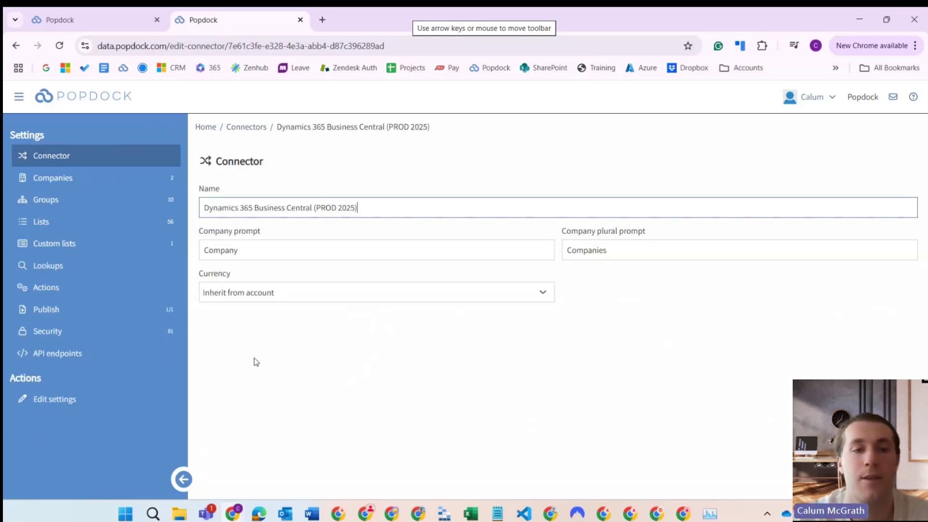
Step: Choose Dynamics 365 Business Central (2025 Sandbox) as the sandbox connector in the PROD 2025 connector's publish settings
click(164, 316)
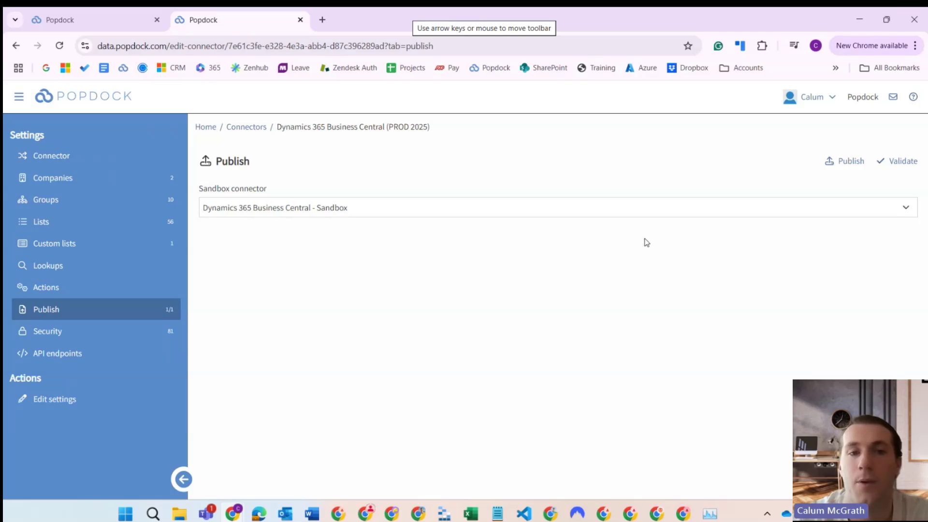
click(720, 211)
click(687, 249)
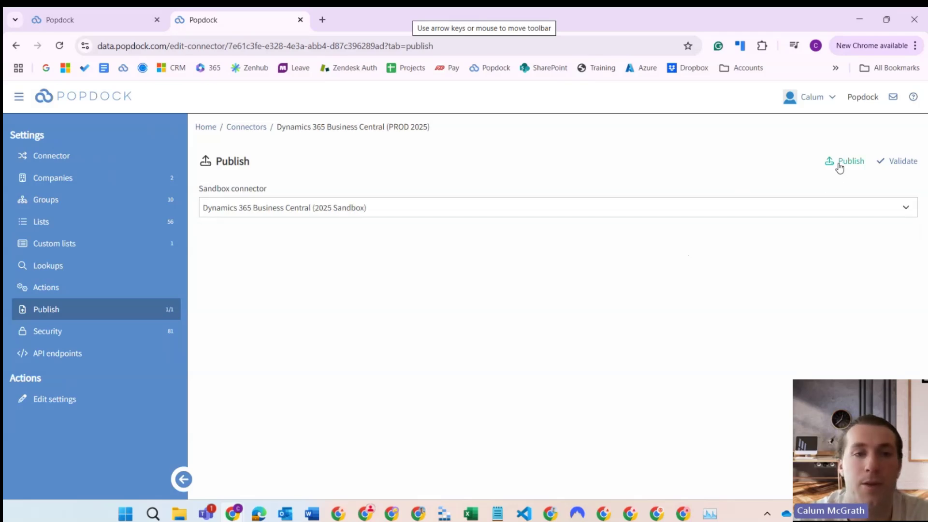
Step: Open the production connector's Customer ledger entry w/ customer info list and review its fields
click(133, 232)
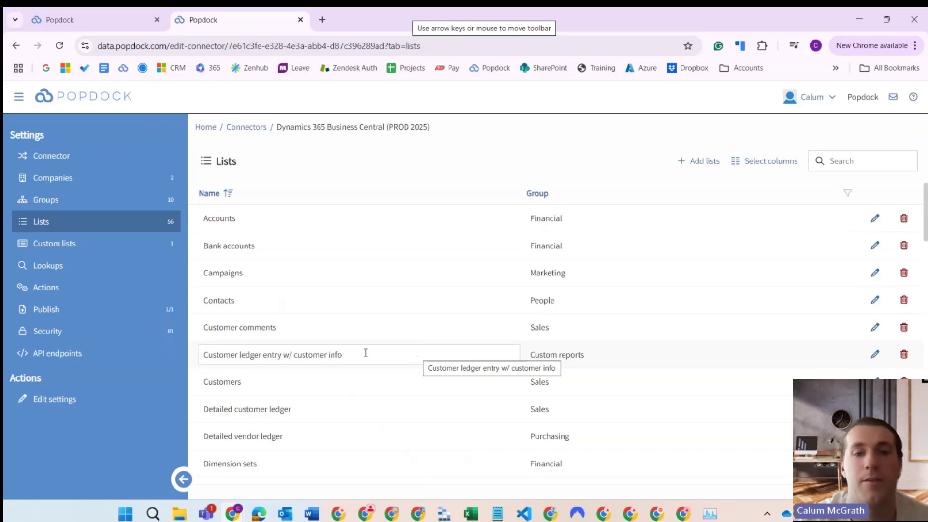
click(875, 355)
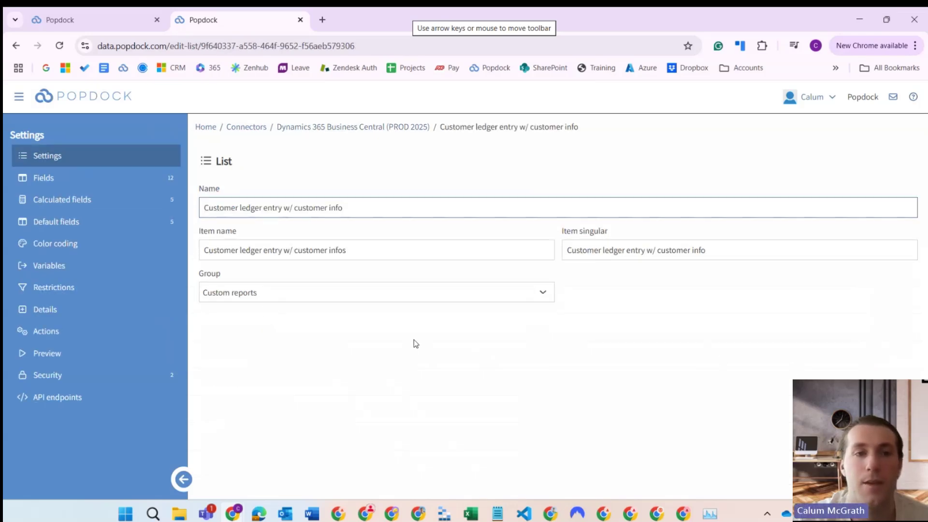
click(150, 176)
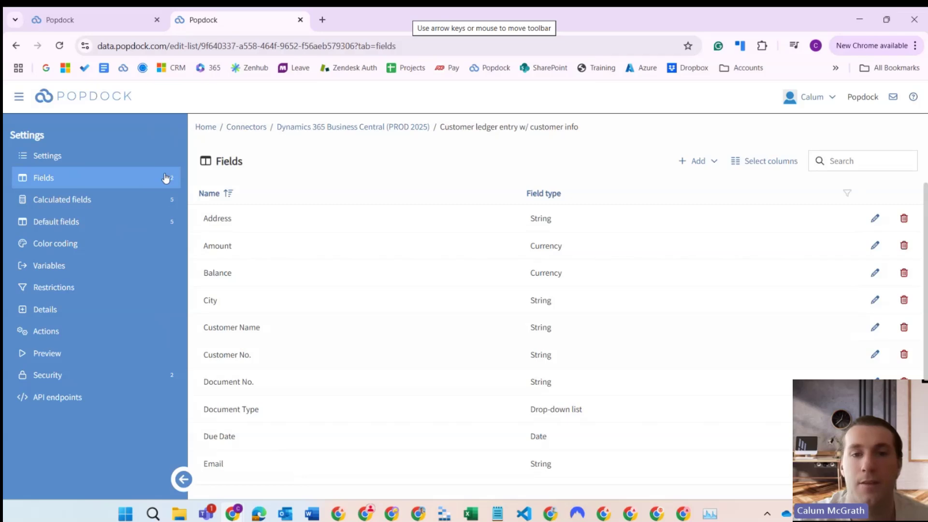
scroll(330, 320, down, 2)
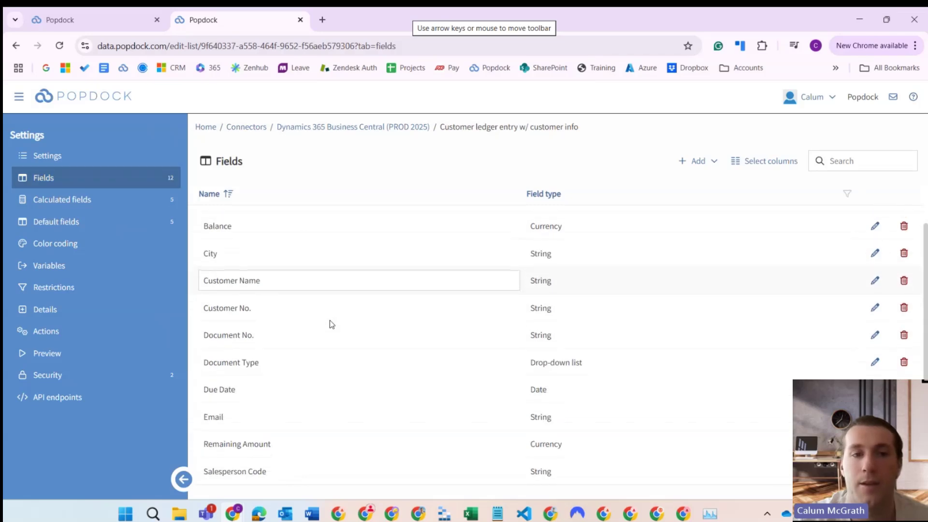
scroll(330, 320, up, 2)
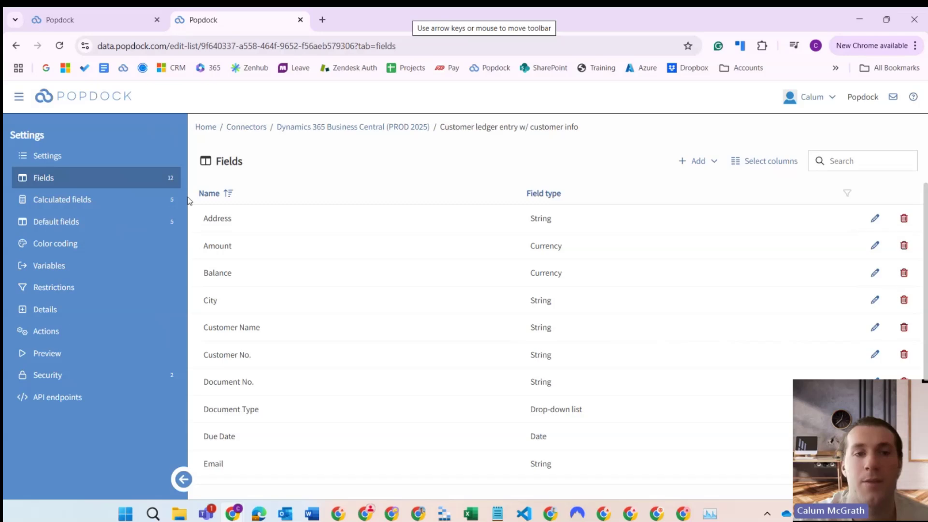
Step: Open the list's 1 to 30 days past due calculated field and view its field type options
click(175, 205)
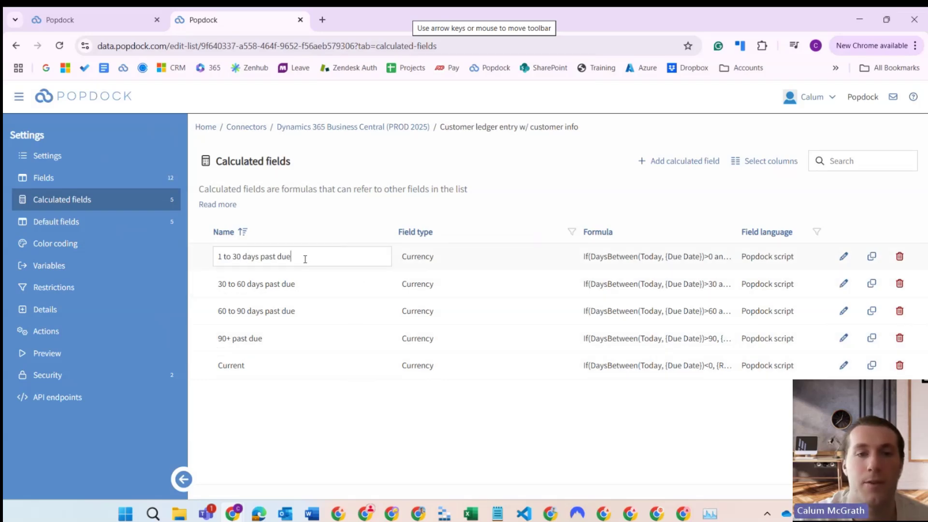
mouse_move(306, 260)
mouse_down()
mouse_move(242, 258)
mouse_move(291, 259)
mouse_up()
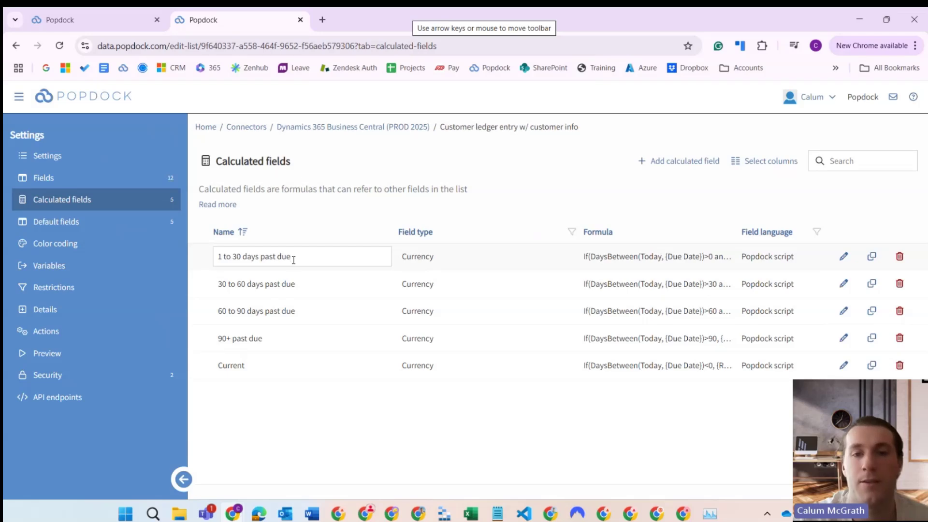
click(841, 256)
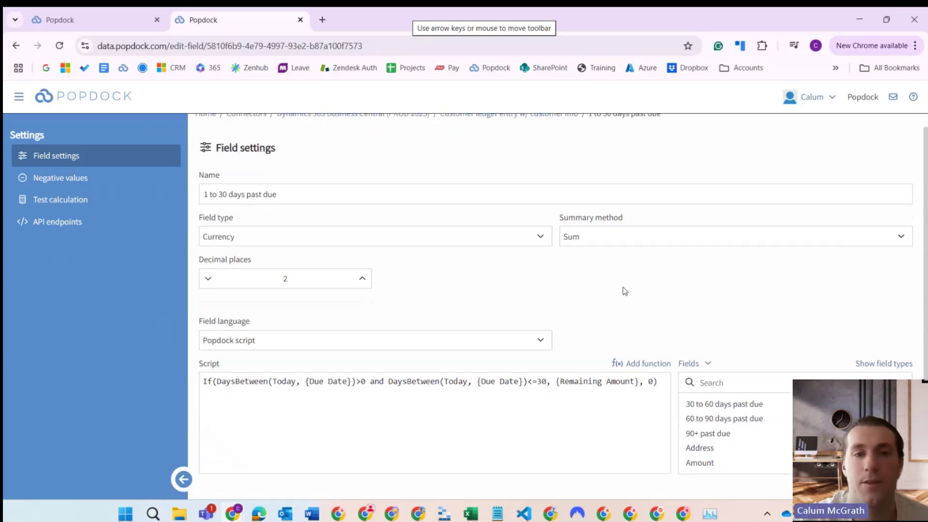
click(428, 241)
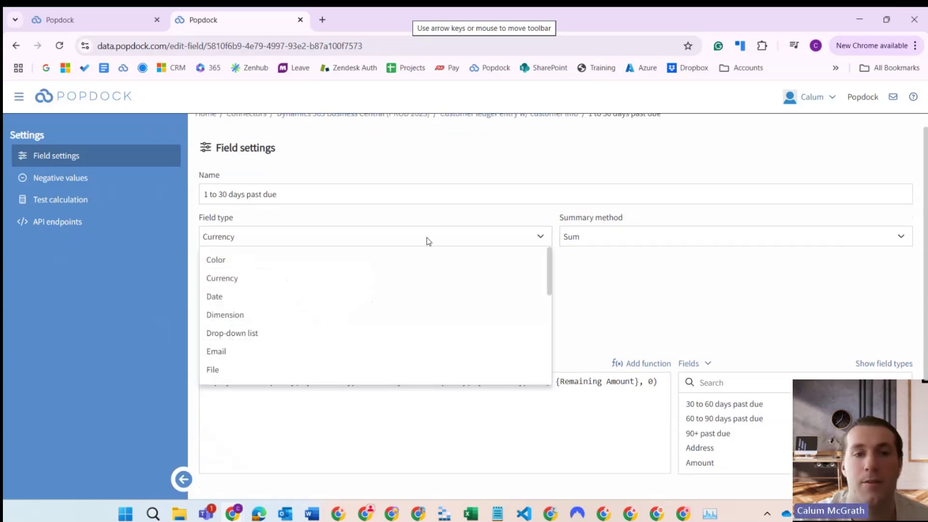
click(442, 218)
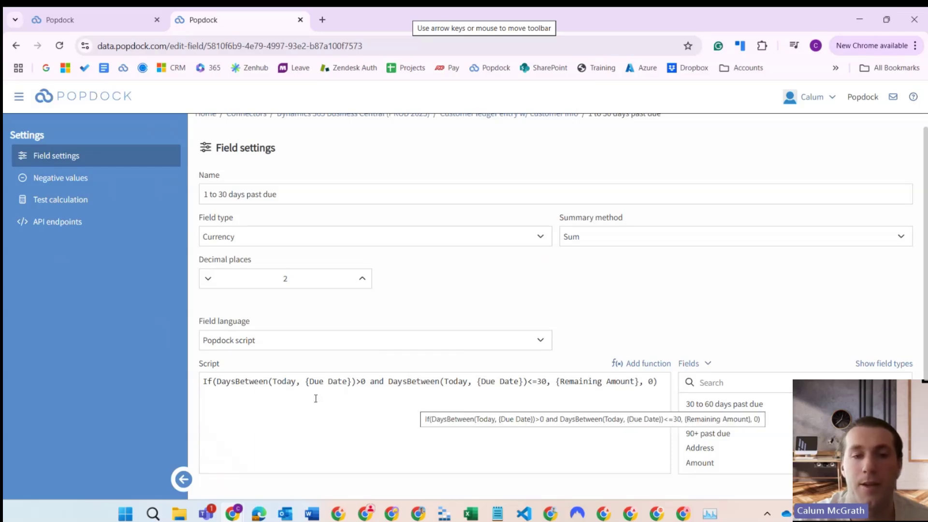
Step: Examine the field's script, covering the DaysBetween conditions on Due Date and the Remaining Amount value returned when they are met
click(240, 392)
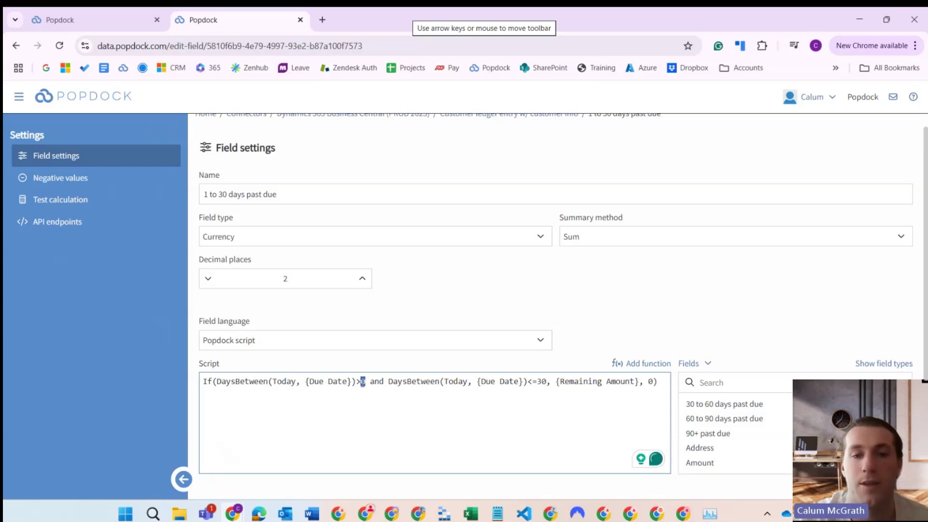
drag(366, 383, 356, 382)
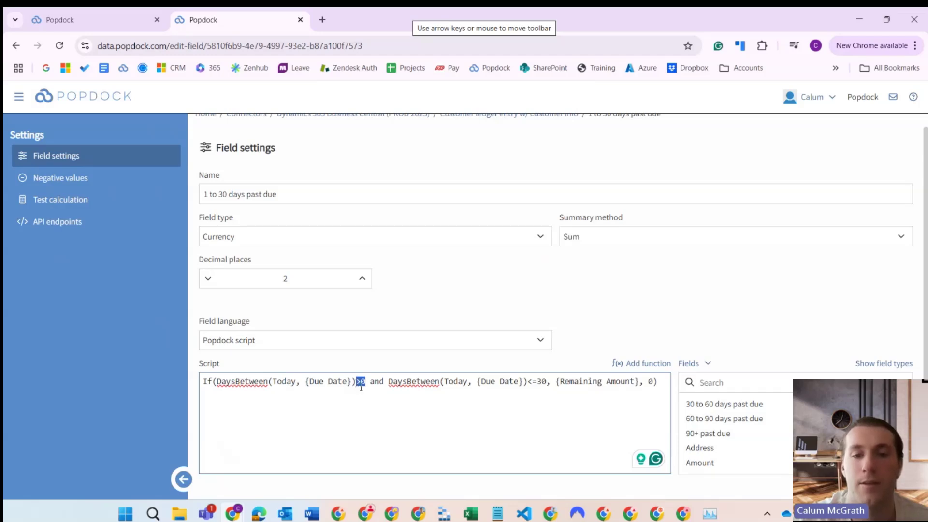
click(367, 389)
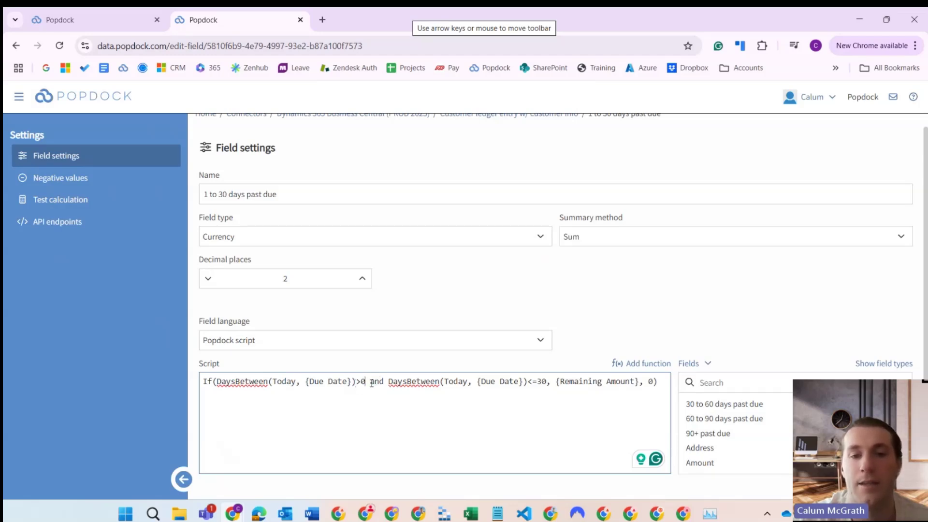
drag(371, 383, 639, 382)
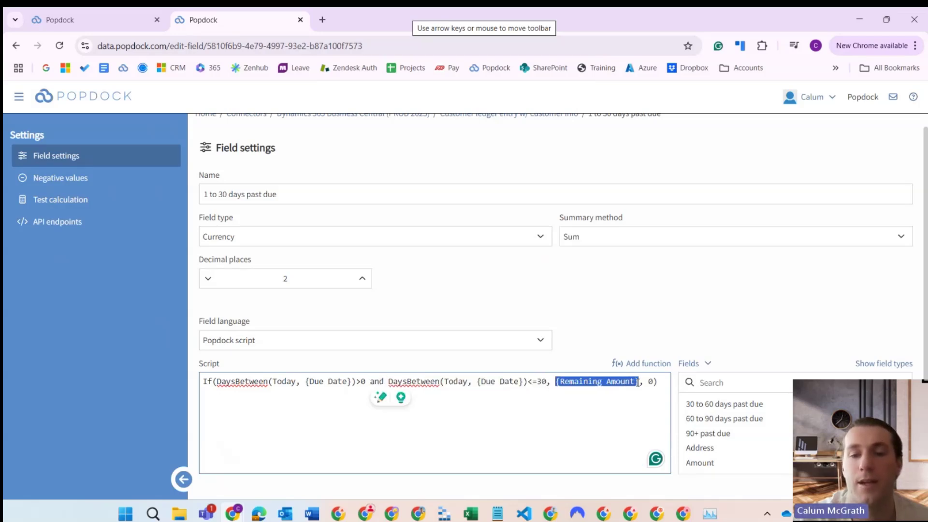
click(643, 400)
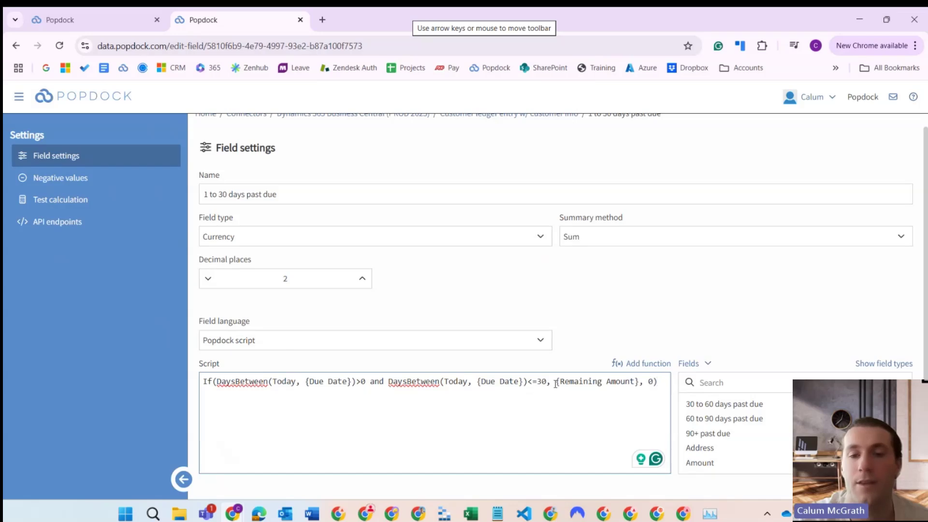
drag(556, 383, 639, 384)
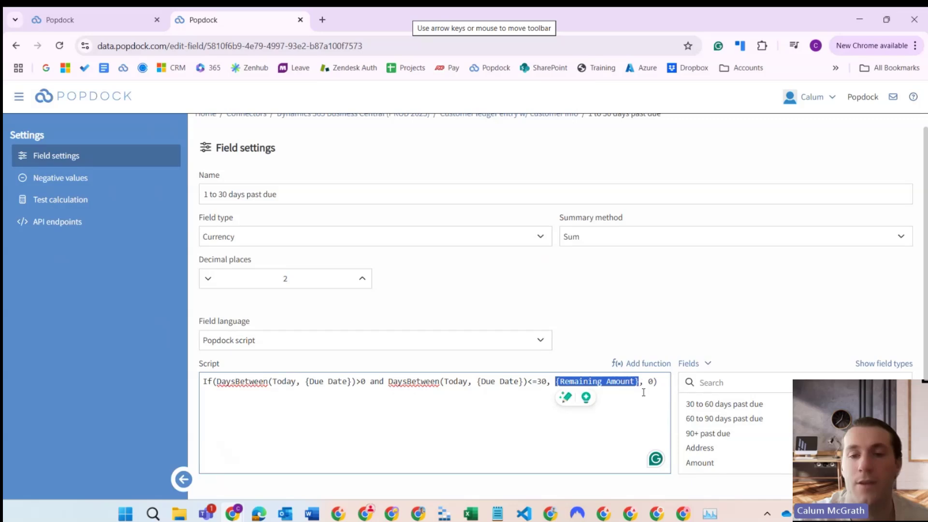
click(644, 390)
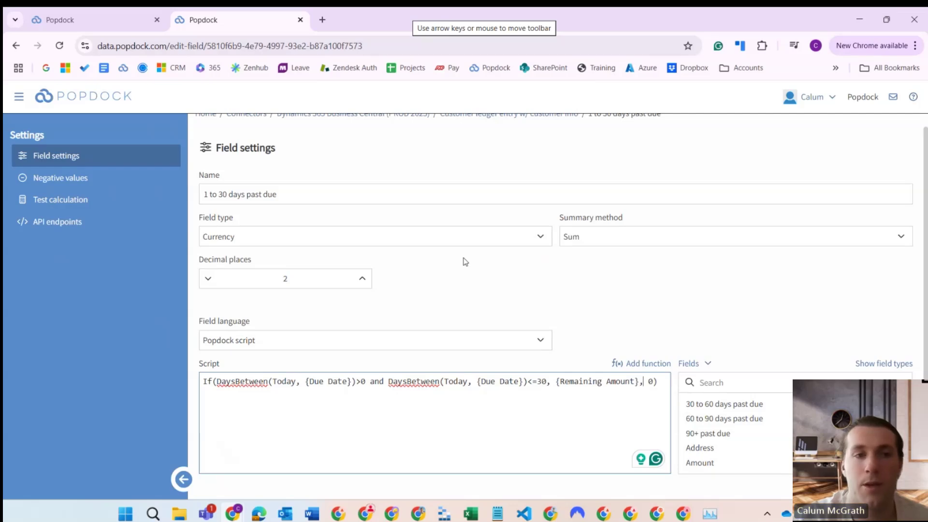
Step: Validate the field's calculation and switch the test method to Calculate a single result
click(144, 200)
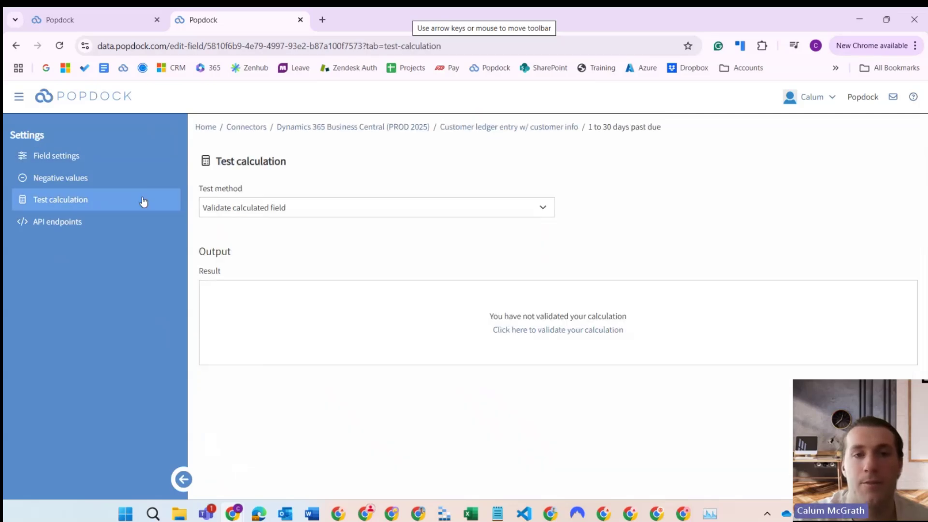
click(532, 330)
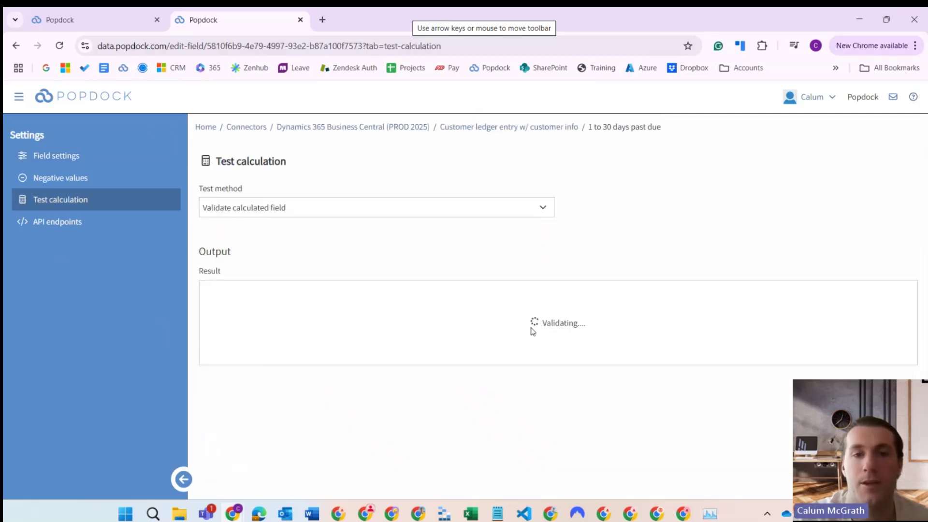
click(527, 210)
click(455, 251)
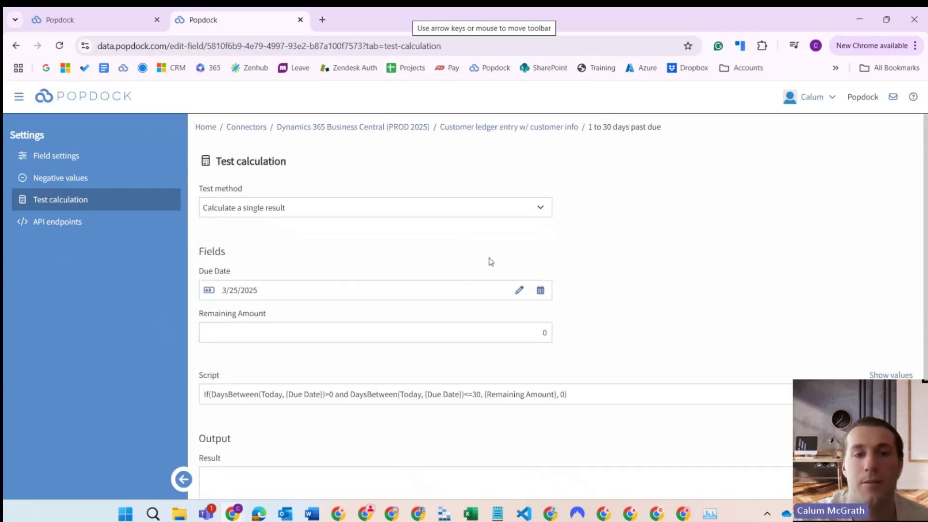
Step: Set the test's Remaining Amount to 100 and run the calculation
scroll(491, 262, down, 1)
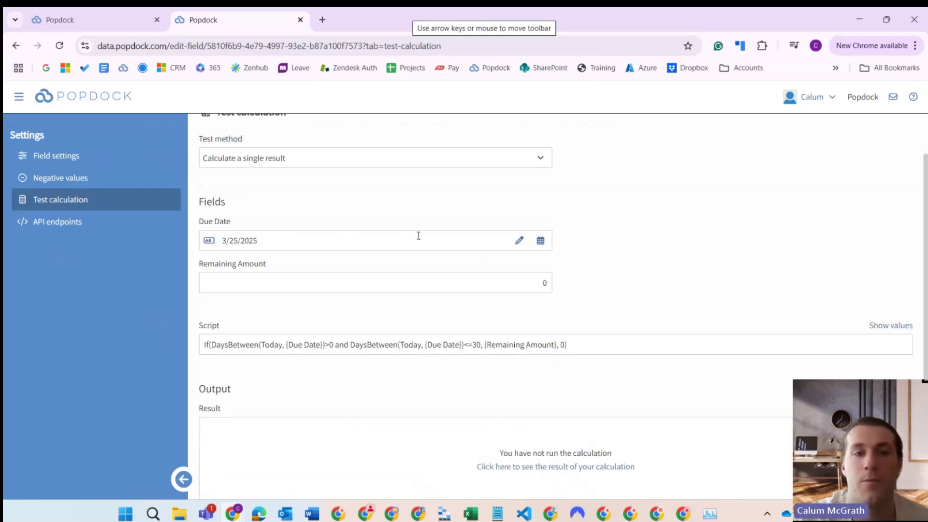
scroll(419, 236, up, 1)
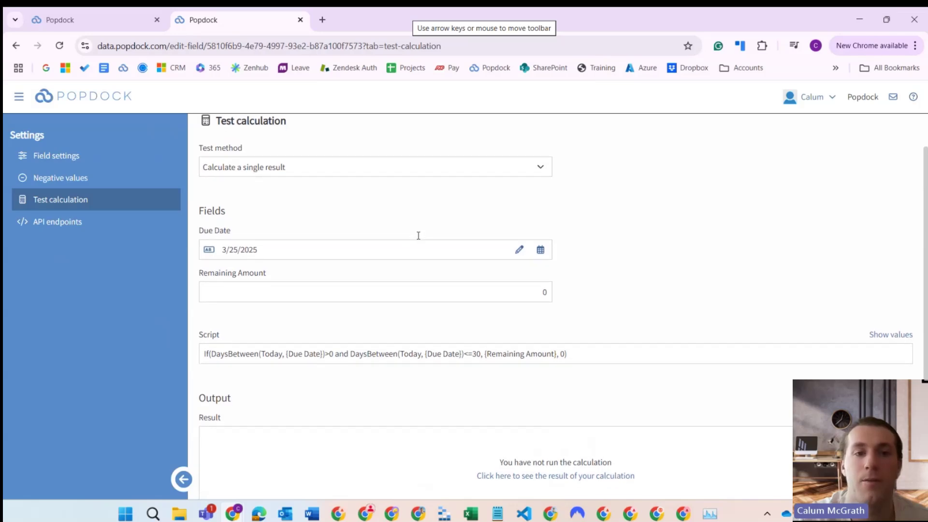
drag(537, 290, 561, 293)
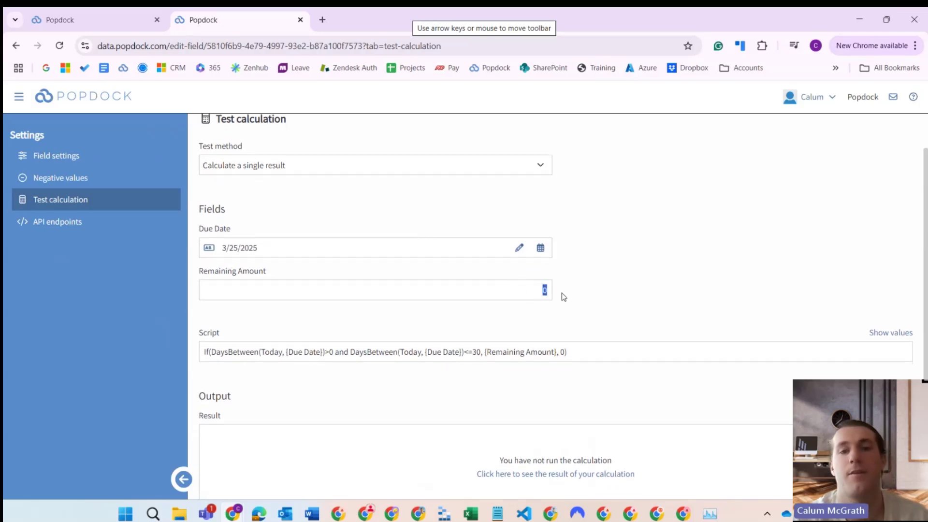
text(100)
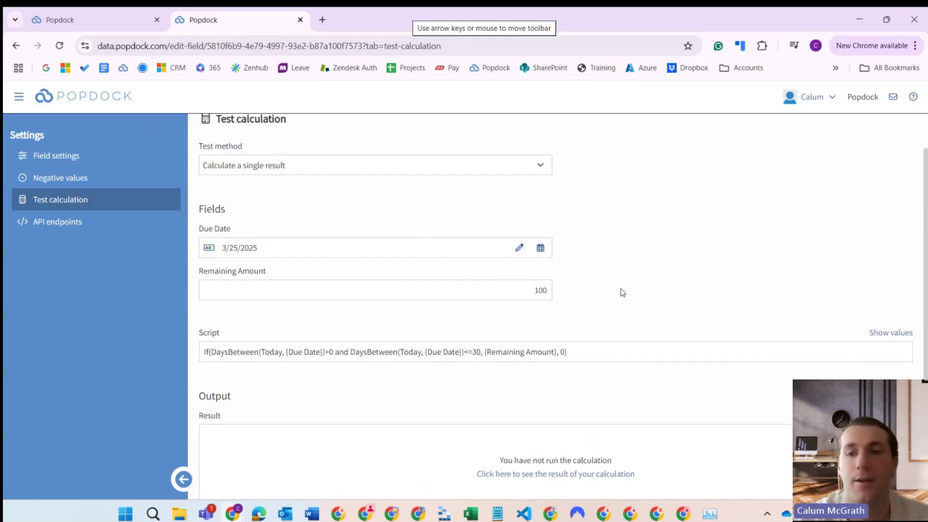
scroll(629, 294, down, 1)
click(603, 428)
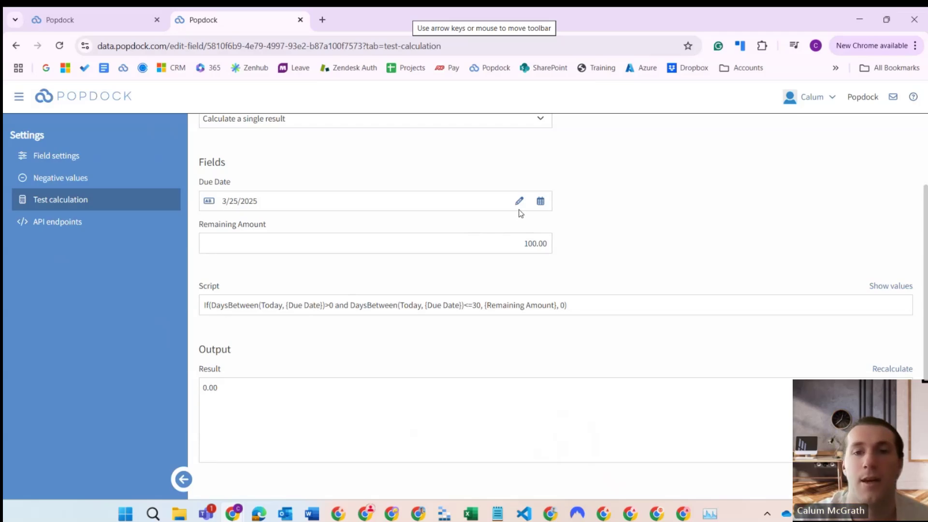
Step: Set the test's Due Date to 3/11/2025 and recalculate the result
click(541, 201)
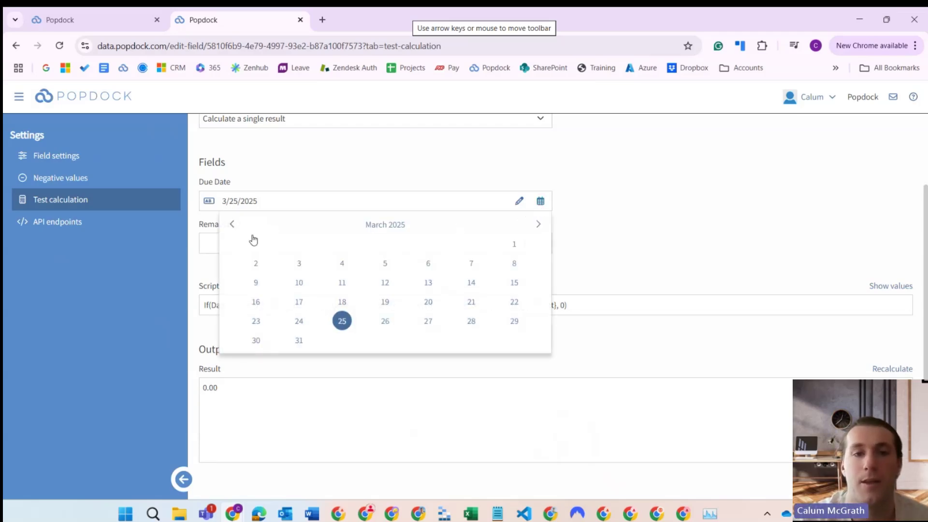
click(344, 284)
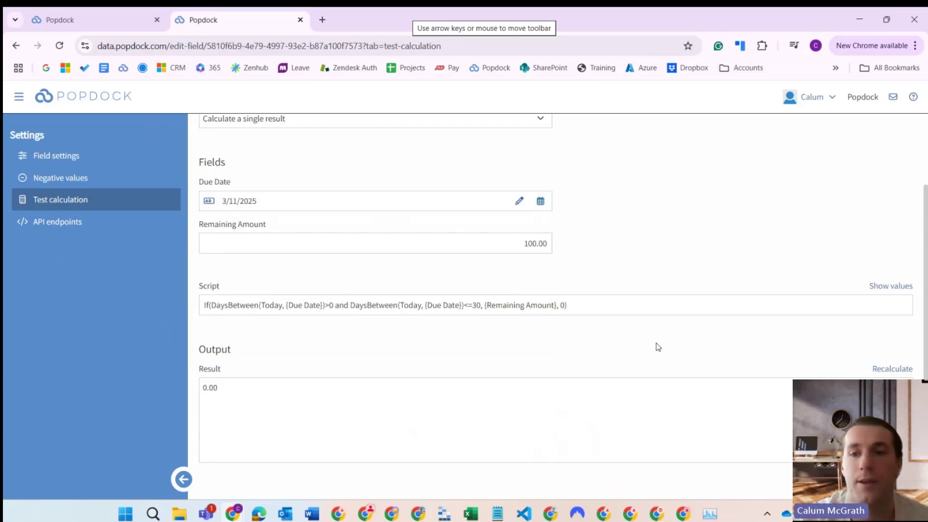
click(883, 370)
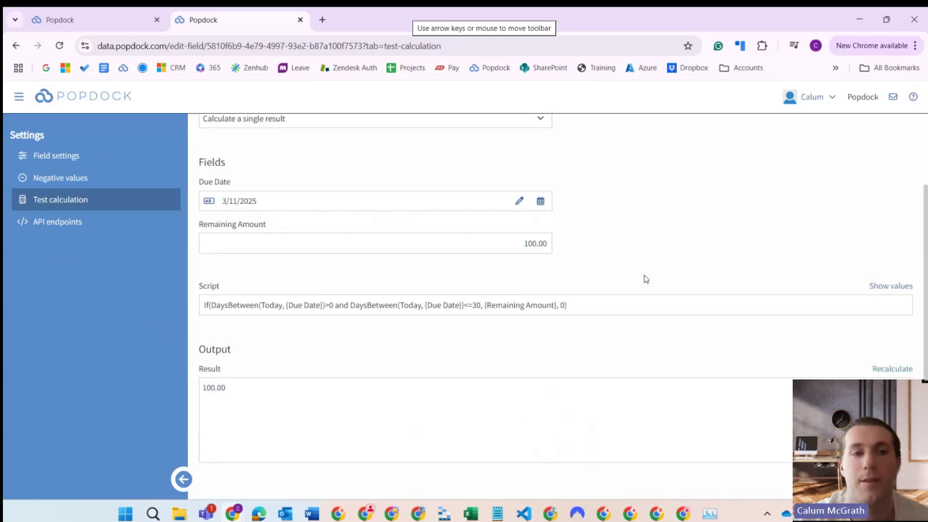
scroll(645, 279, up, 1)
scroll(646, 279, up, 1)
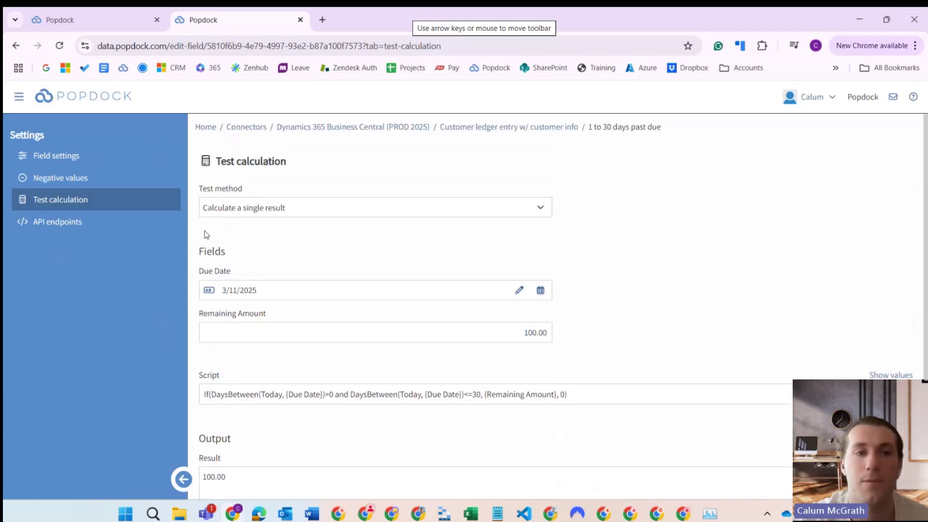
Step: Return to the field settings, start a new line after the script, and choose the Logical category's If function to add
click(112, 164)
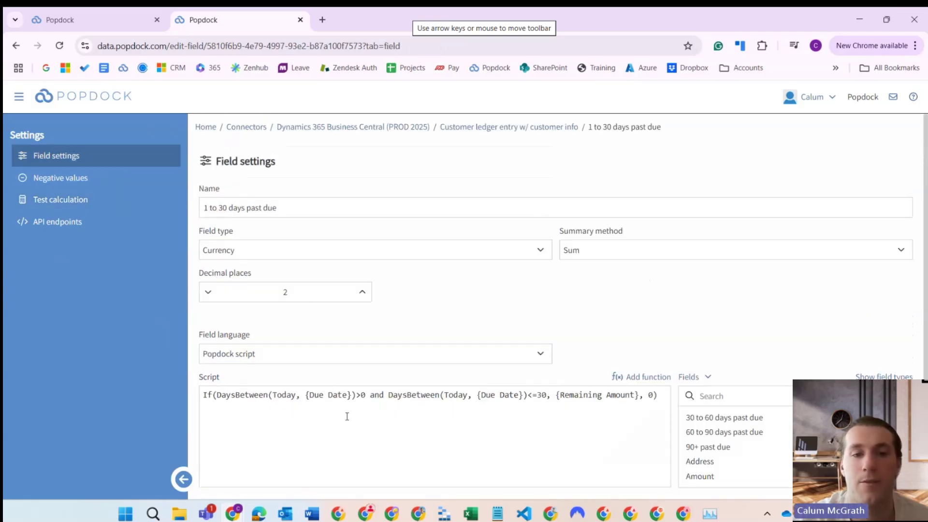
scroll(347, 416, down, 1)
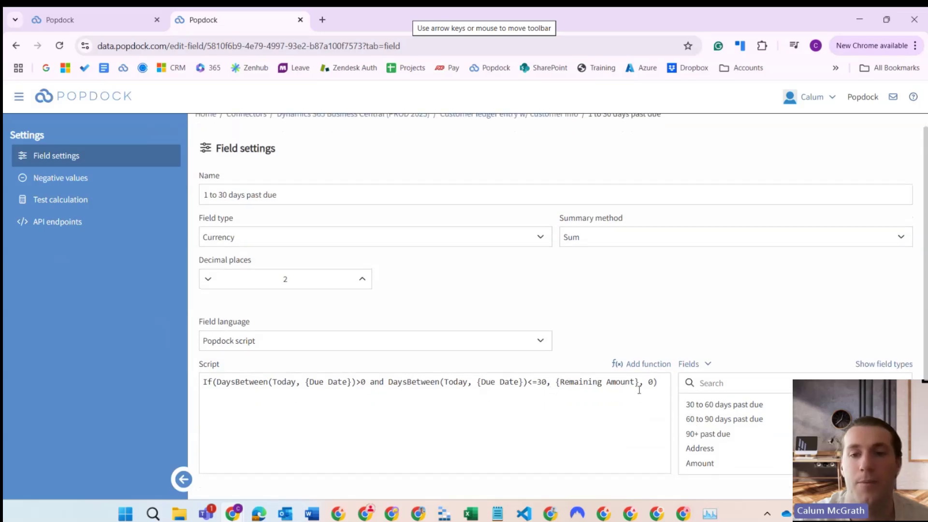
click(667, 383)
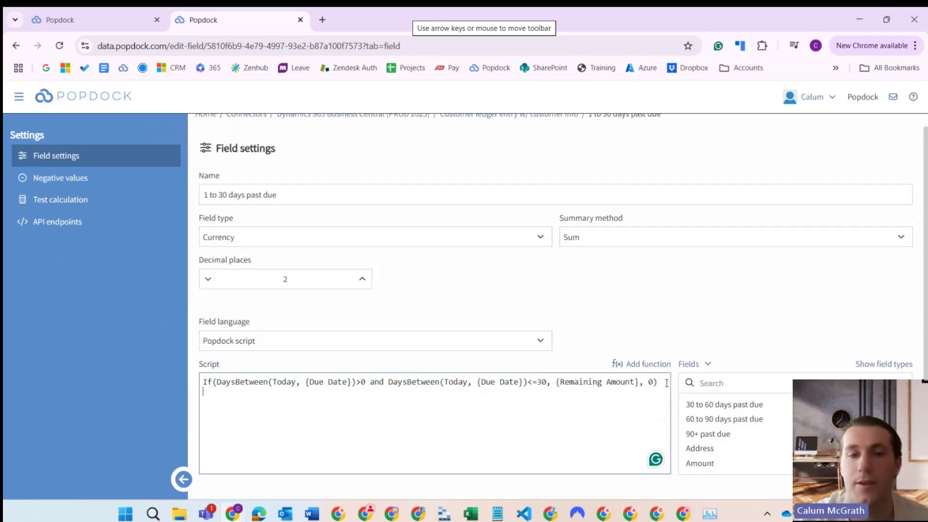
key(Return)
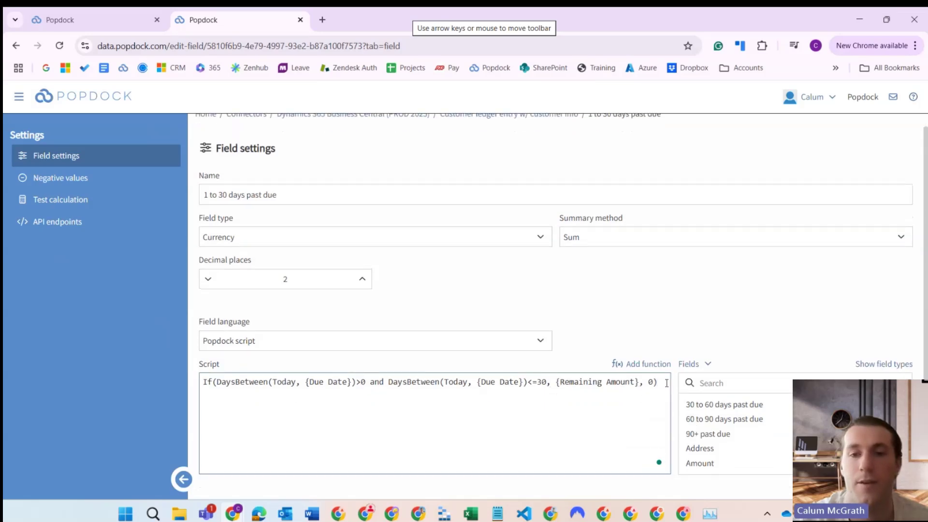
click(640, 366)
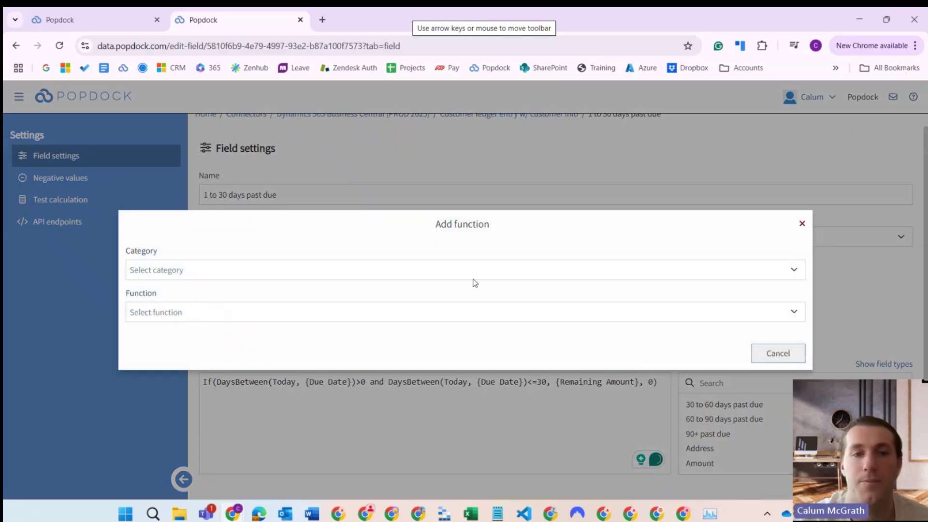
click(462, 272)
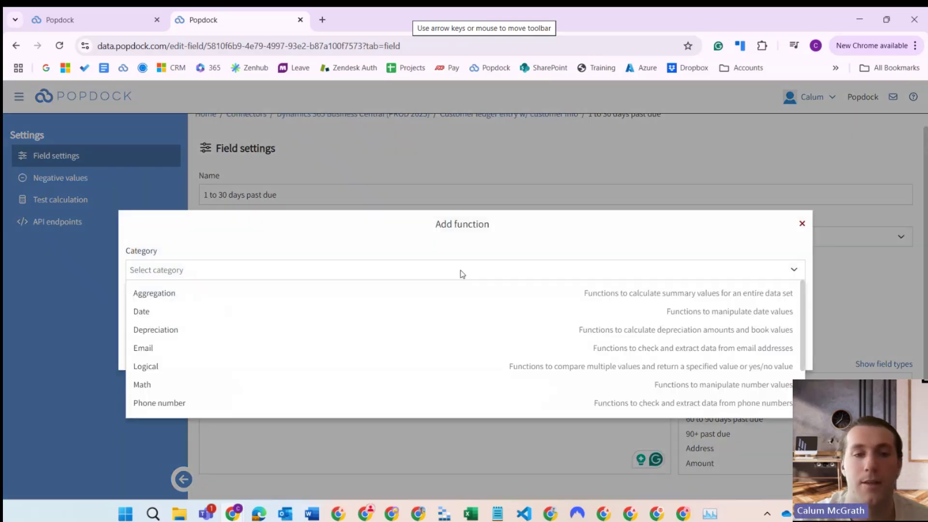
click(334, 366)
click(298, 317)
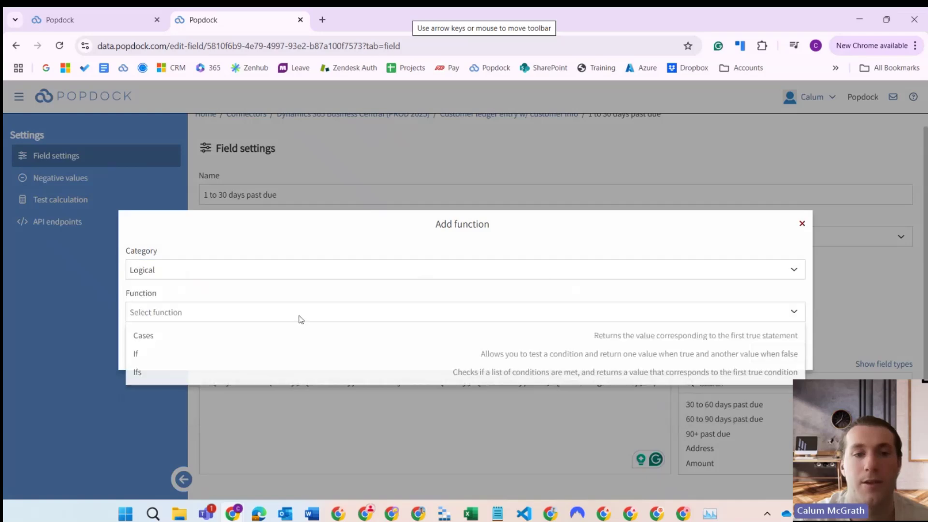
click(298, 354)
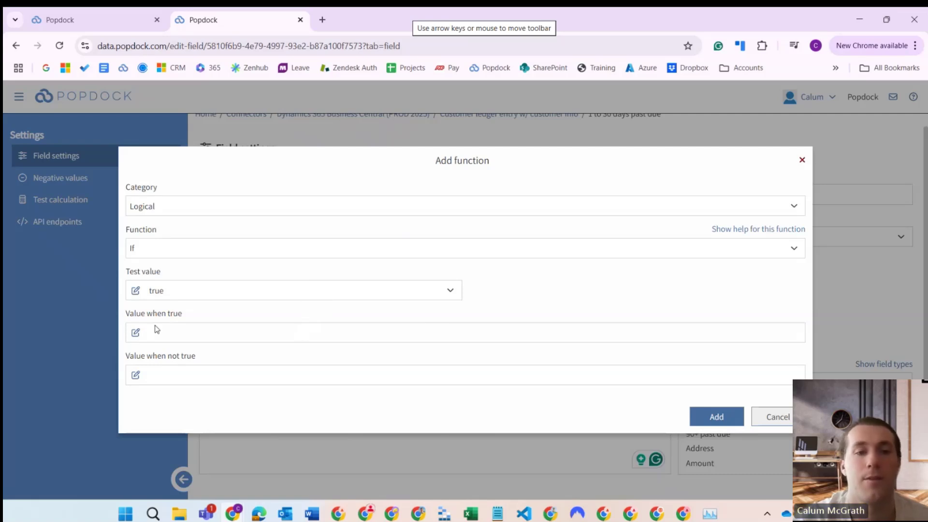
Step: Set the If function's value when true to the Address field and value when not true to 0, and insert it into the script
click(135, 333)
click(164, 389)
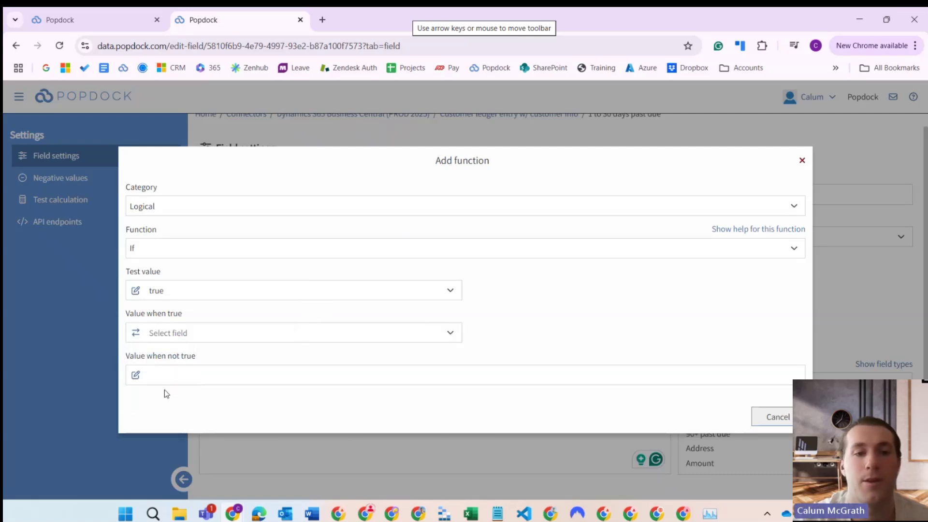
click(216, 333)
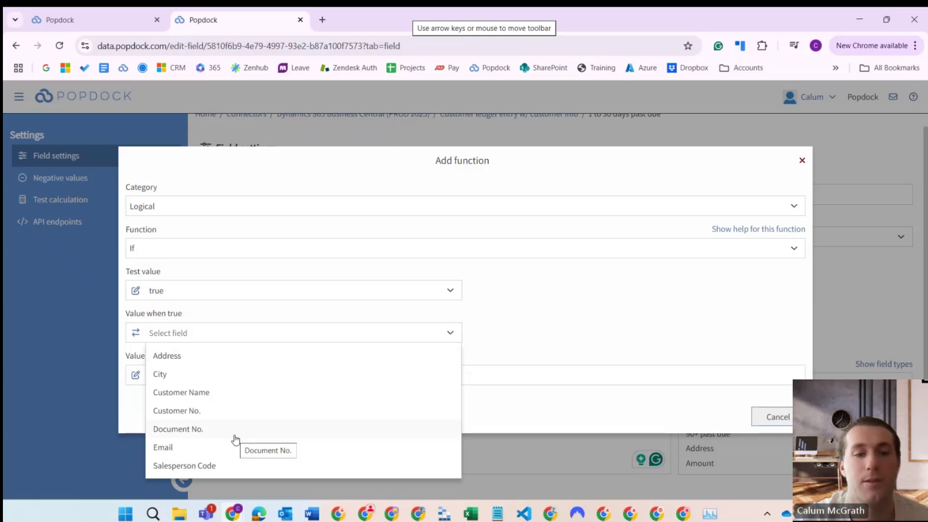
click(138, 339)
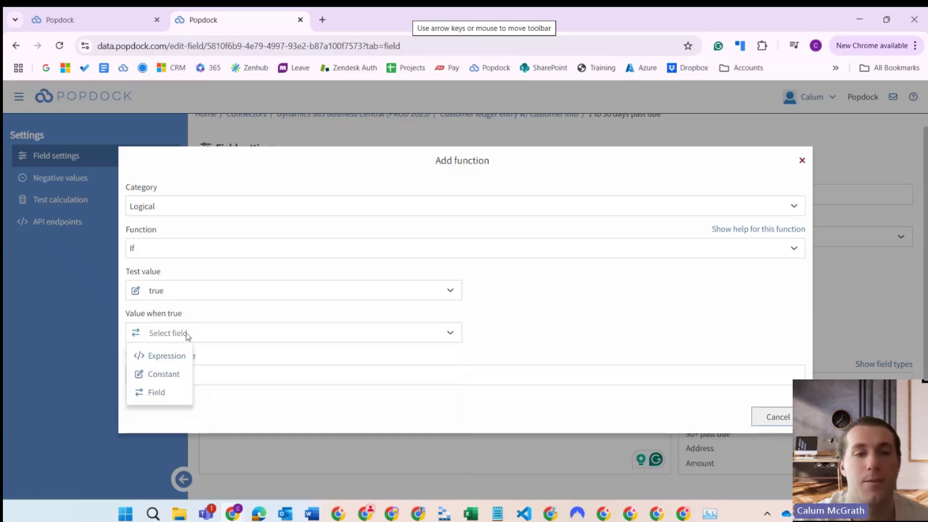
click(188, 334)
click(199, 356)
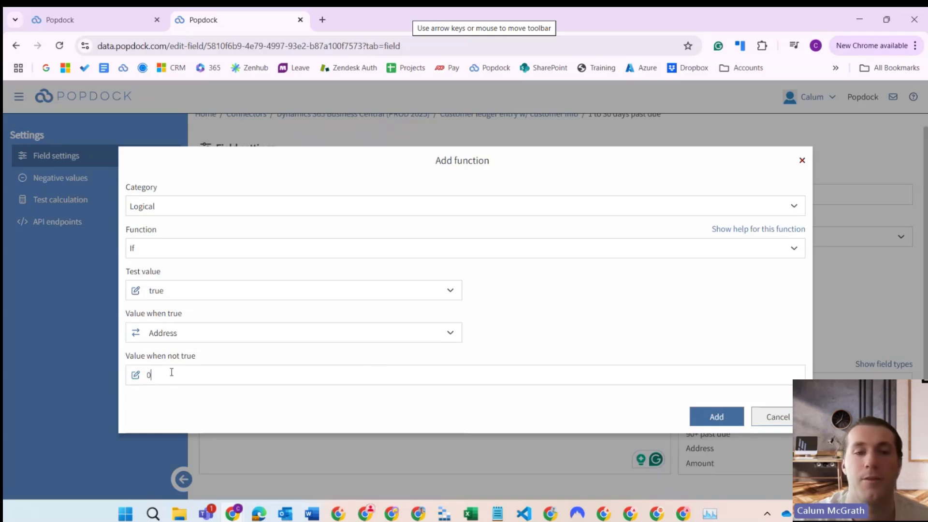
click(707, 415)
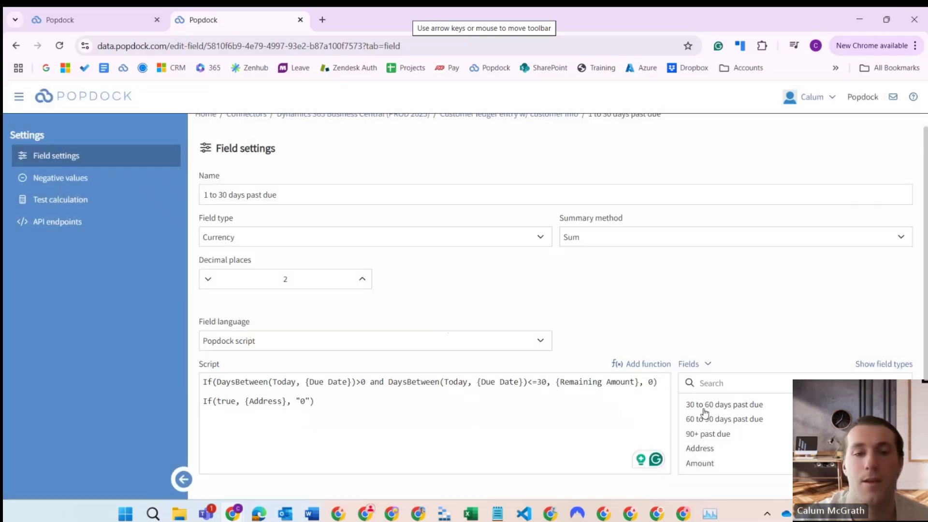
Step: Replace {Address} in the new If line with the Remaining Amount field
drag(286, 402, 245, 404)
key(BackSpace)
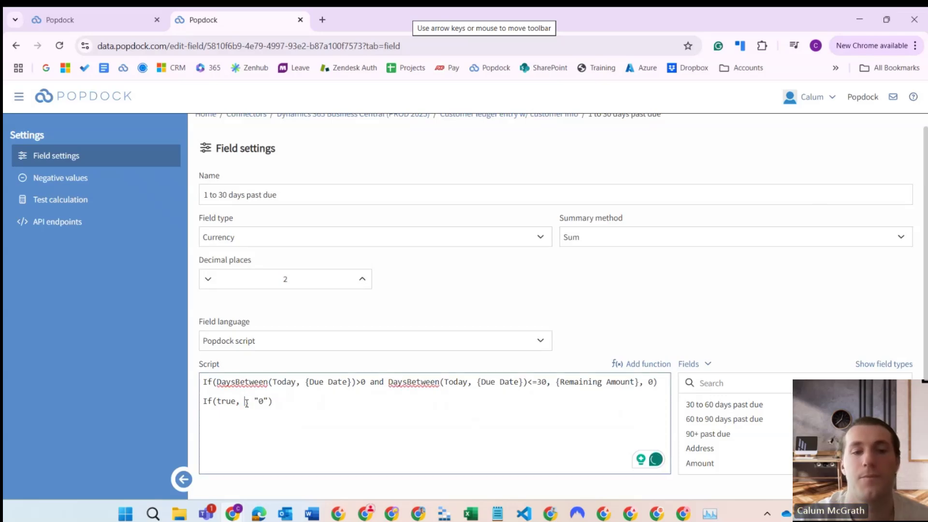
click(773, 387)
text(rem)
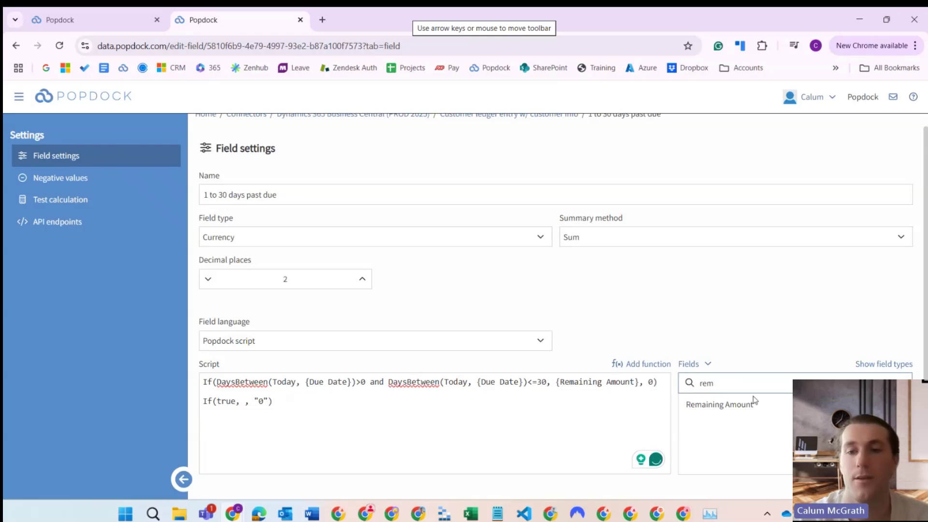
double_click(734, 407)
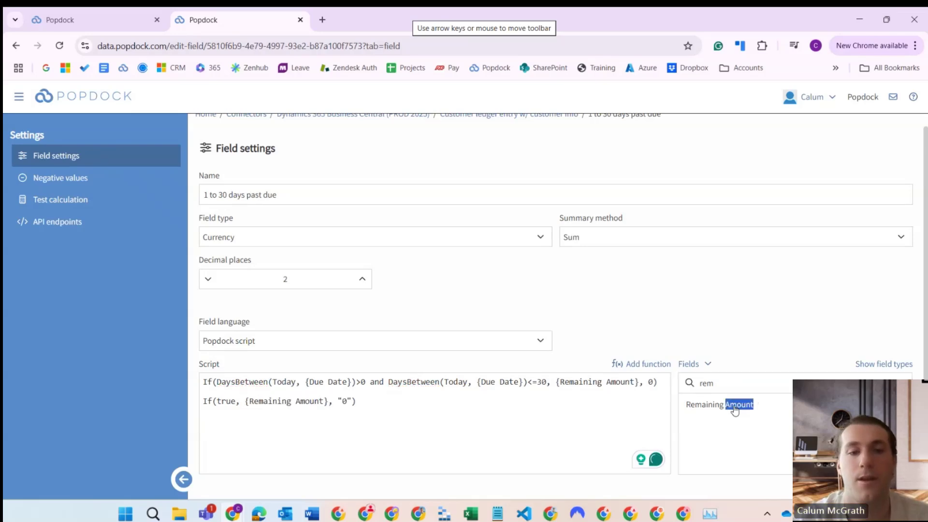
click(394, 429)
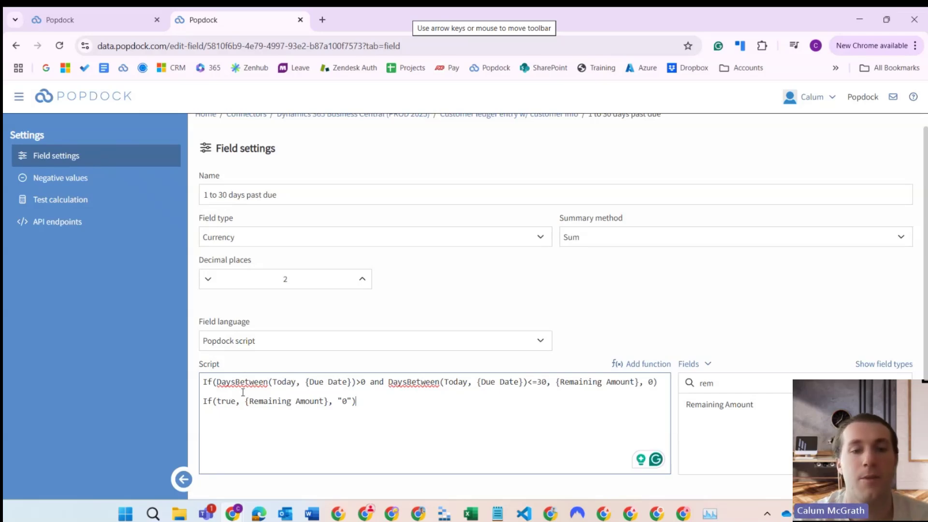
Step: Highlight the first line's DaysBetween conditions for reference, and delete the test value true from the second If line
drag(219, 386, 546, 388)
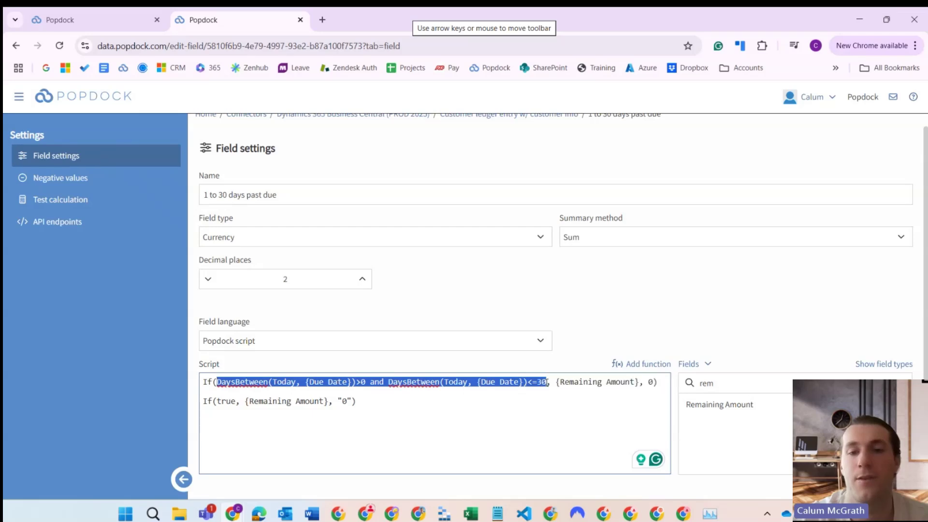
click(298, 442)
double_click(226, 401)
key(BackSpace)
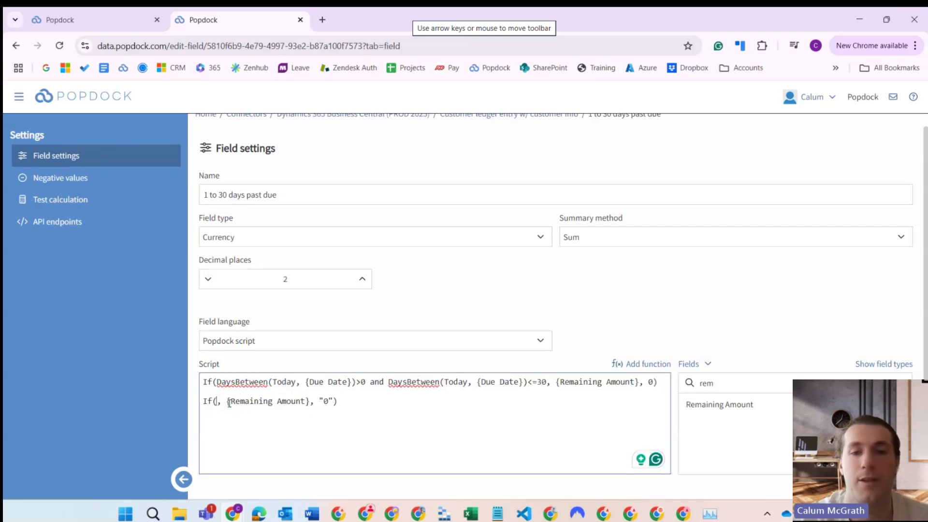
Step: Start adding a function at the empty test value, choosing DaysBetween from the Date category
click(638, 364)
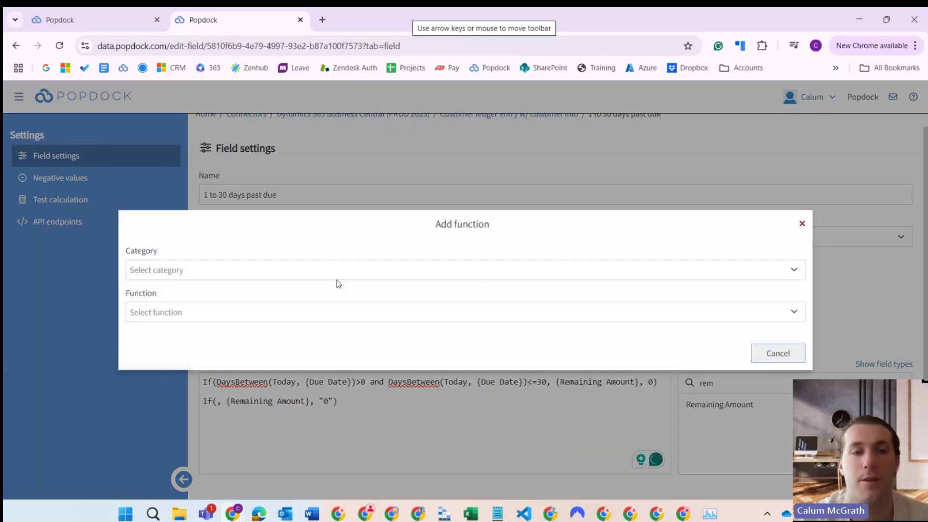
click(313, 273)
click(303, 311)
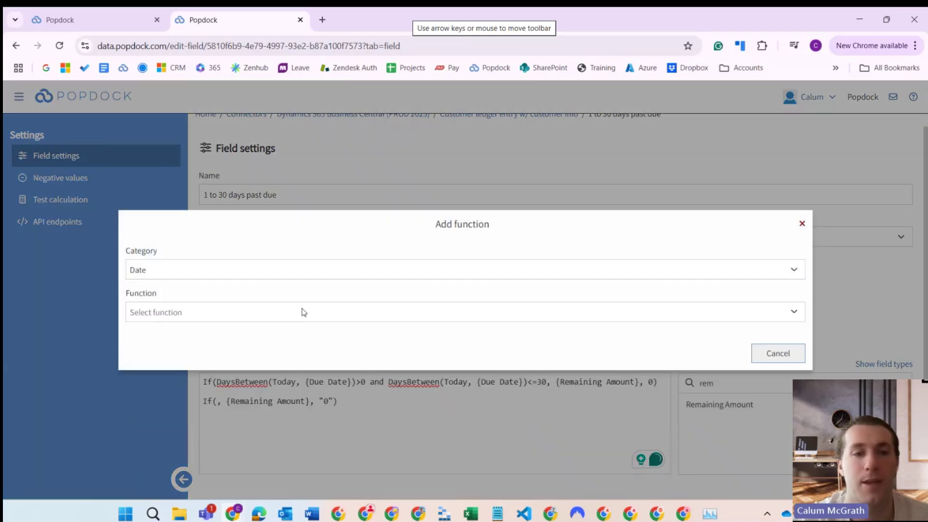
click(298, 312)
text(day)
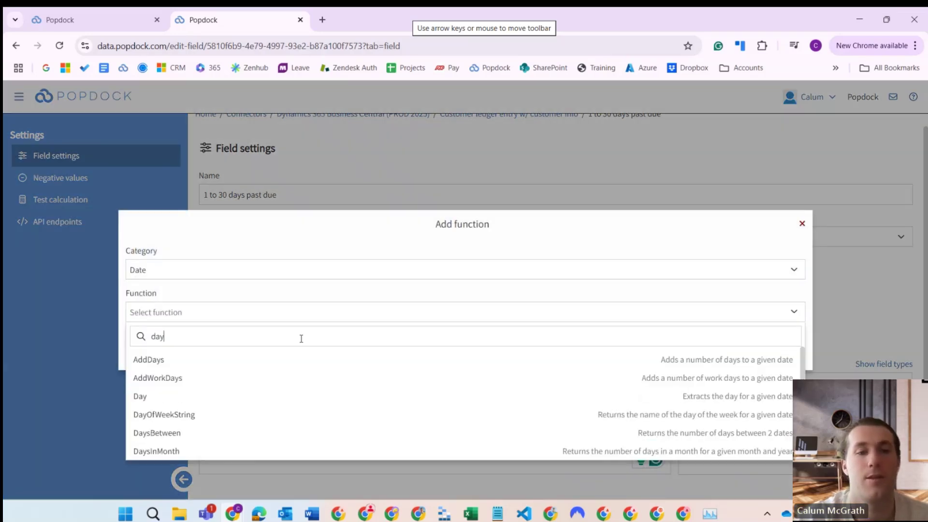
text(be)
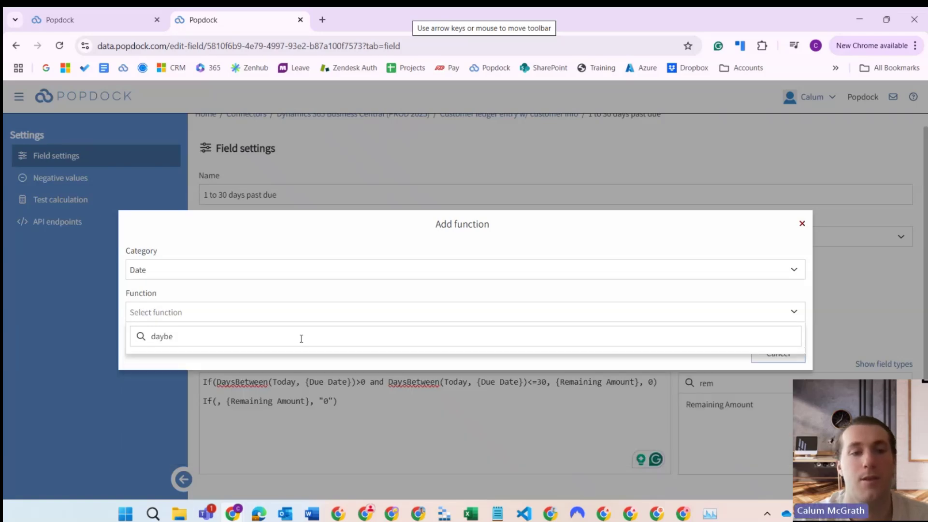
key(BackSpace)
key(BackSpace)
key(BackSpace)
text(ys)
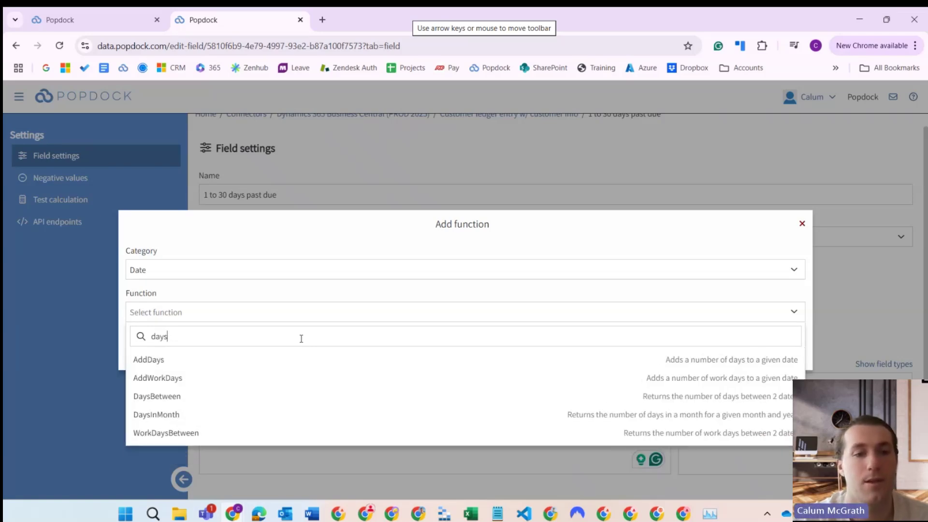
click(299, 399)
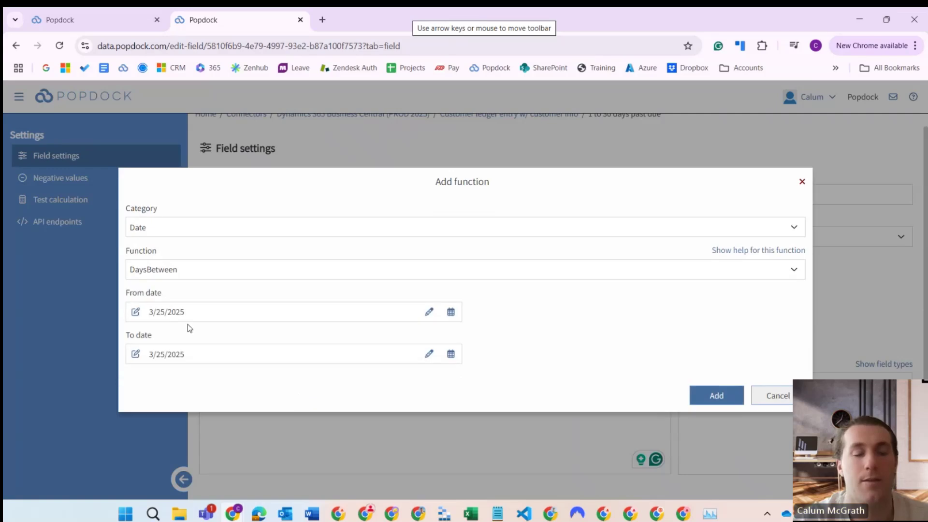
Step: Set the From date to the Due Date field and the To date to the relative date Today, and insert the DaysBetween function
click(136, 313)
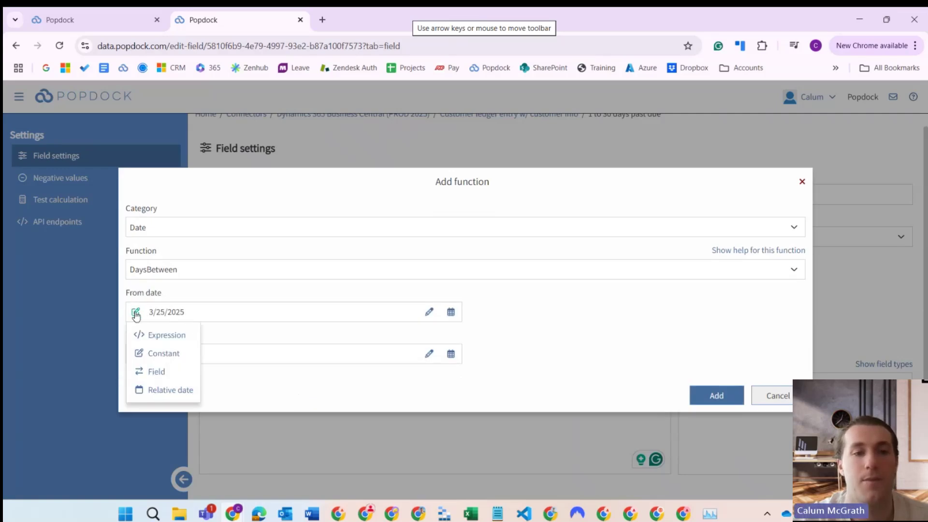
click(170, 370)
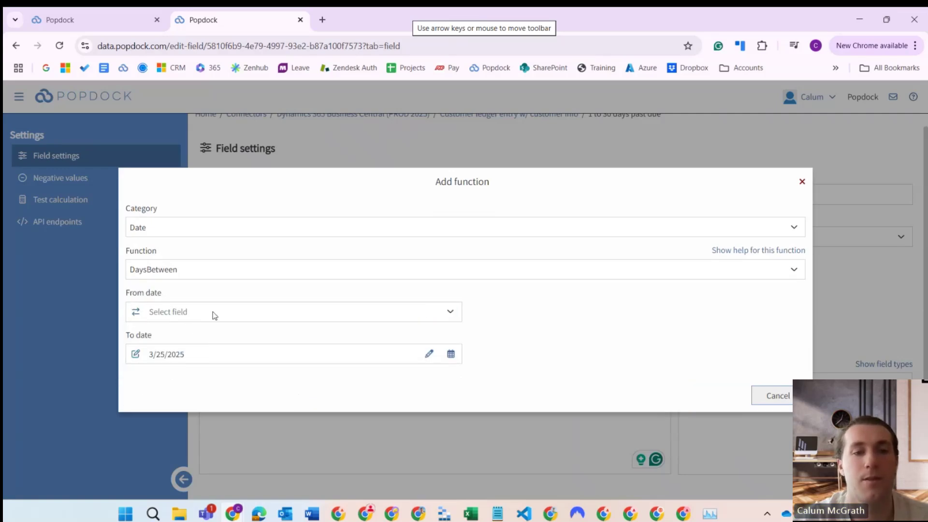
click(214, 311)
click(224, 344)
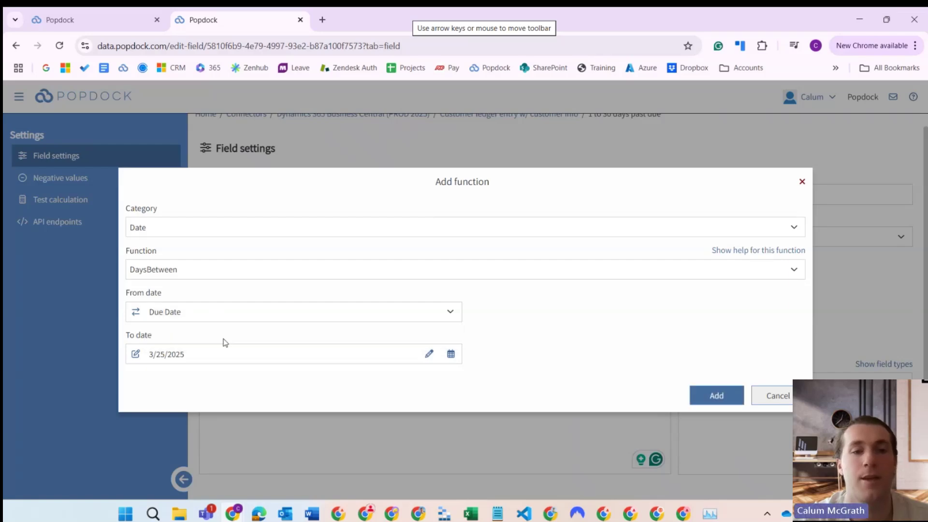
click(136, 354)
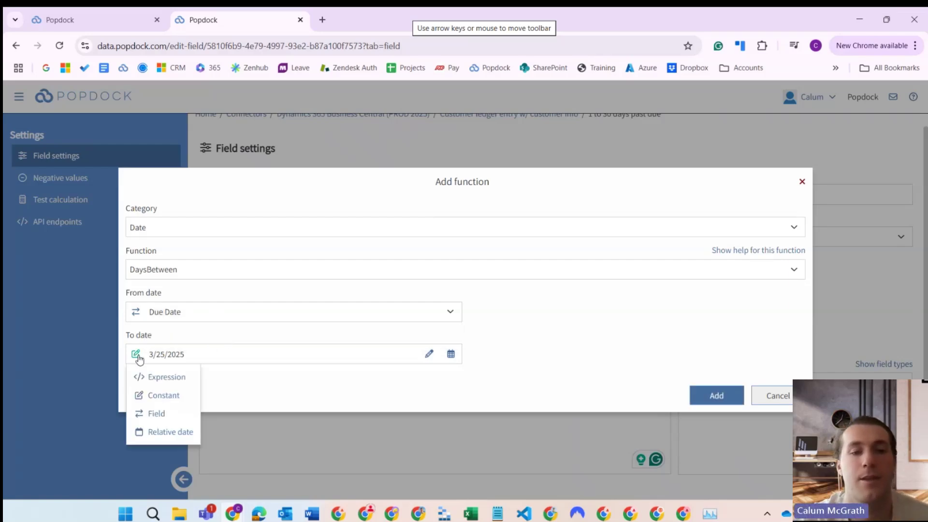
click(175, 432)
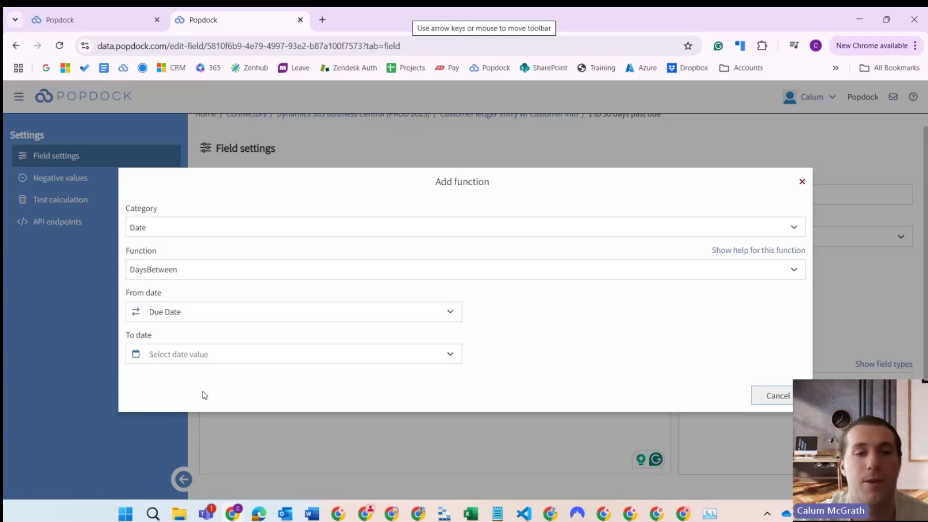
click(243, 359)
click(247, 399)
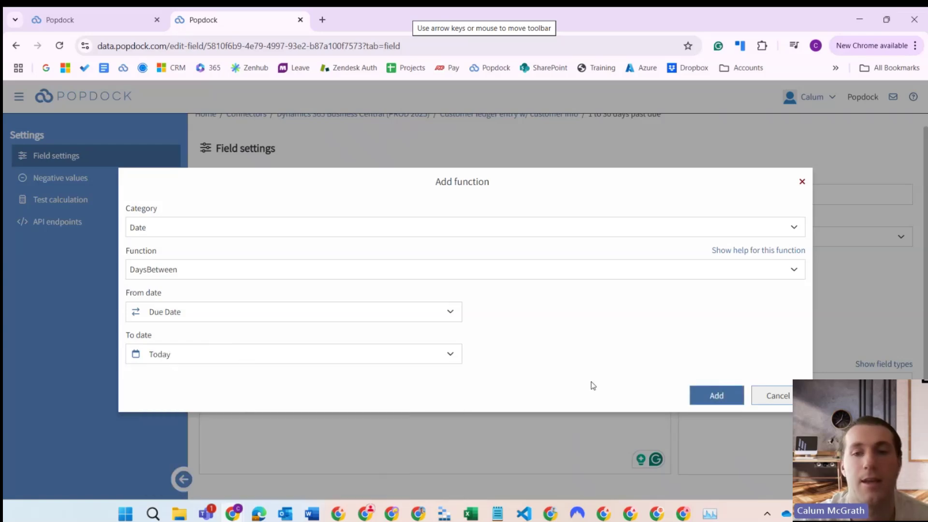
click(715, 395)
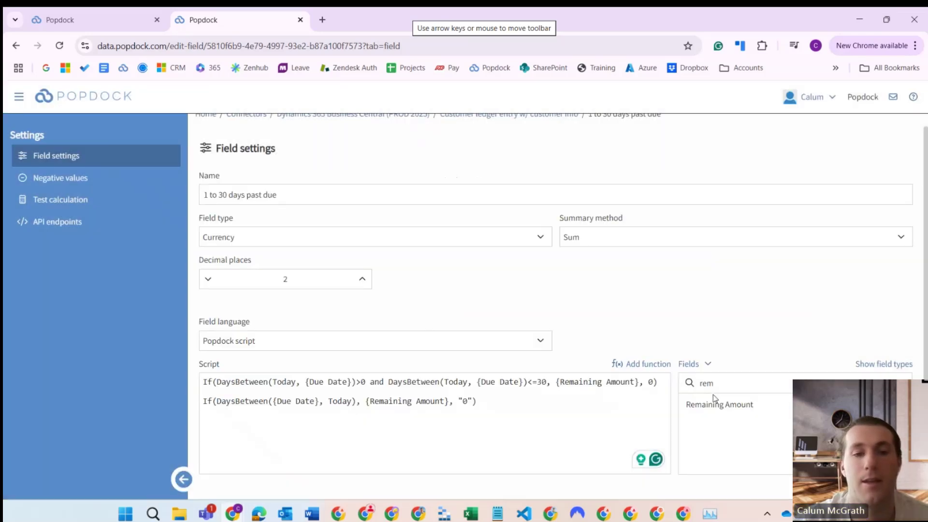
Step: Move {Due Date} behind Today in the second line's DaysBetween function, separating the two arguments with a comma
click(419, 431)
click(355, 401)
text())
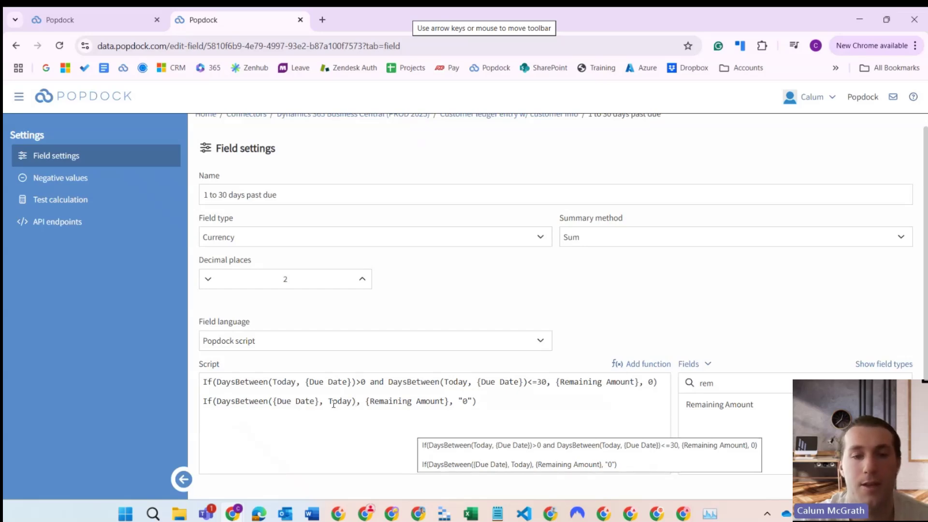
drag(322, 404, 273, 402)
key(ctrl+c)
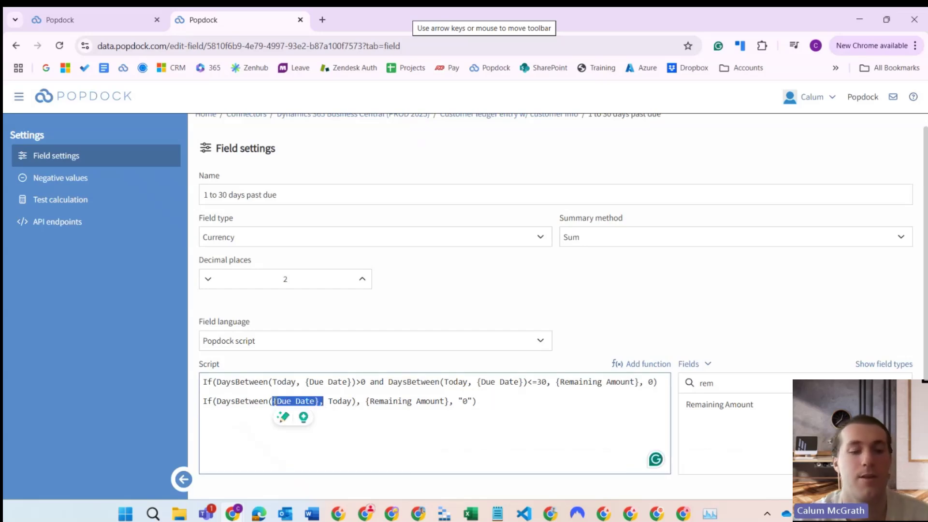
key(BackSpace)
click(302, 401)
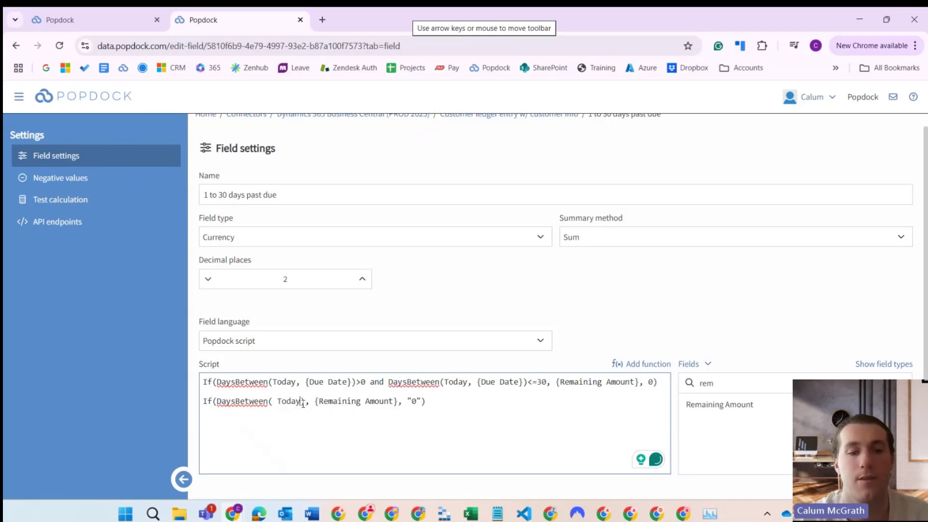
key(ctrl+v)
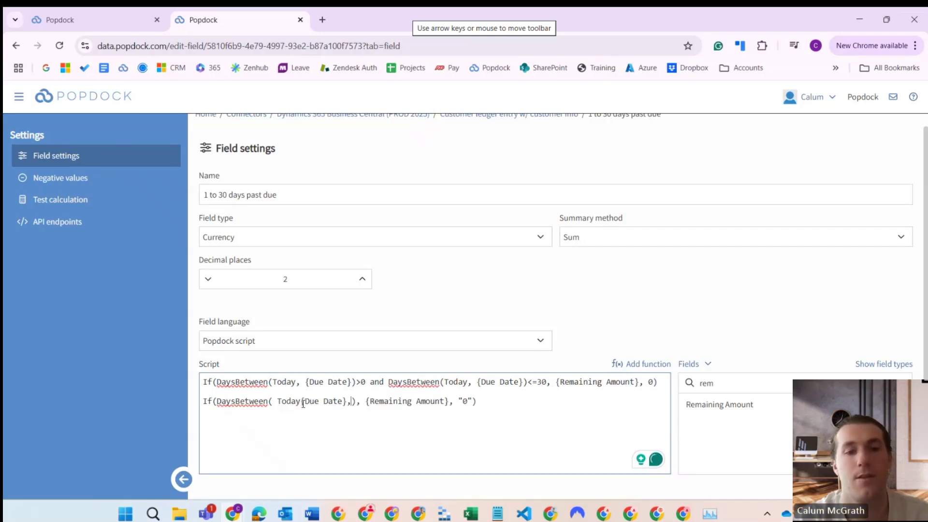
text(,)
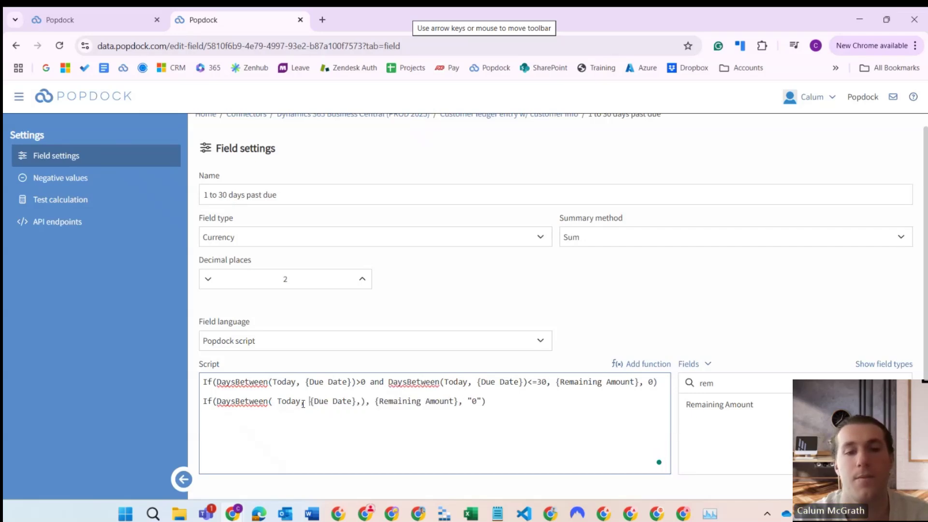
Step: Remove the stray comma after {Due Date} and the extra space before Today in the second line
click(362, 401)
key(BackSpace)
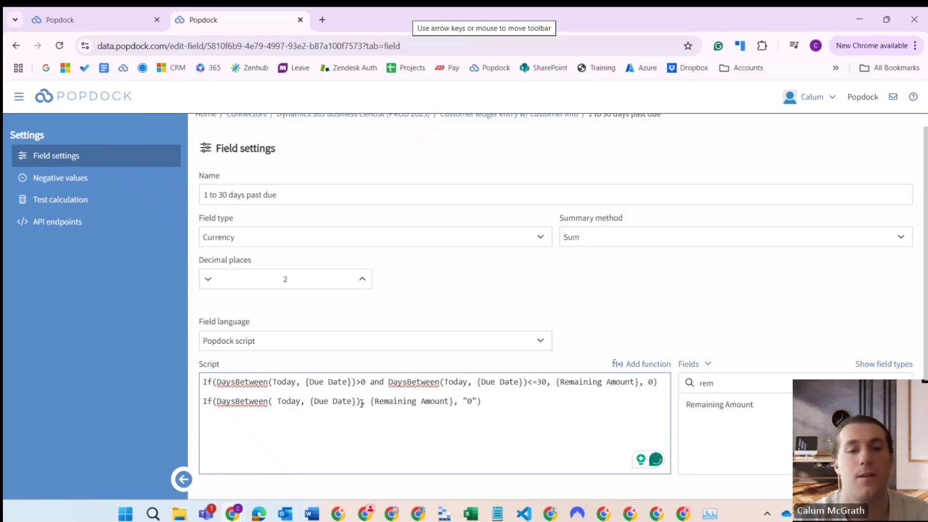
click(278, 401)
key(BackSpace)
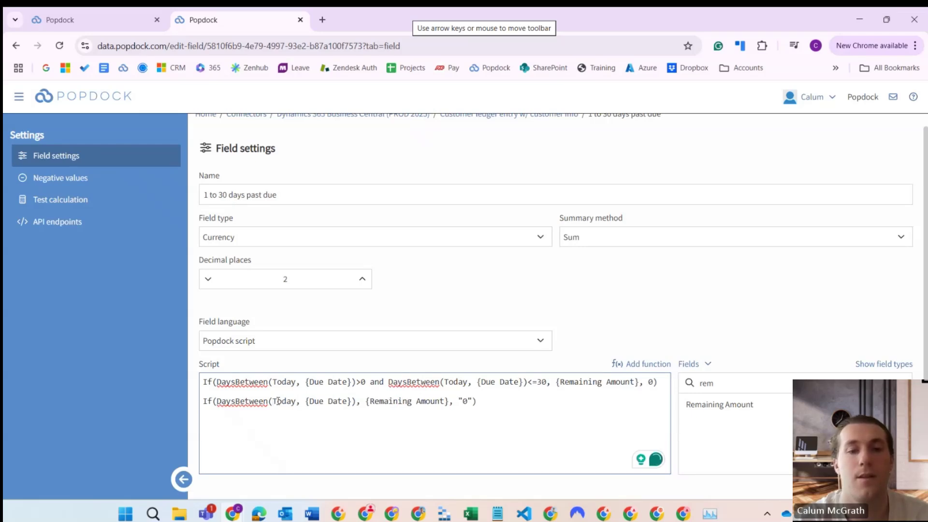
Step: Append >0 and the operator and after the second line's DaysBetween function
click(359, 404)
text(>)
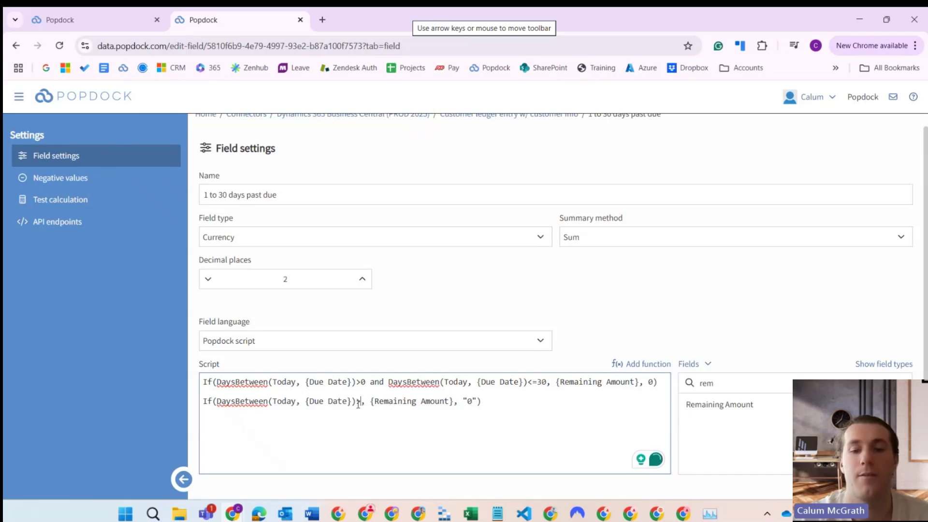
text(0)
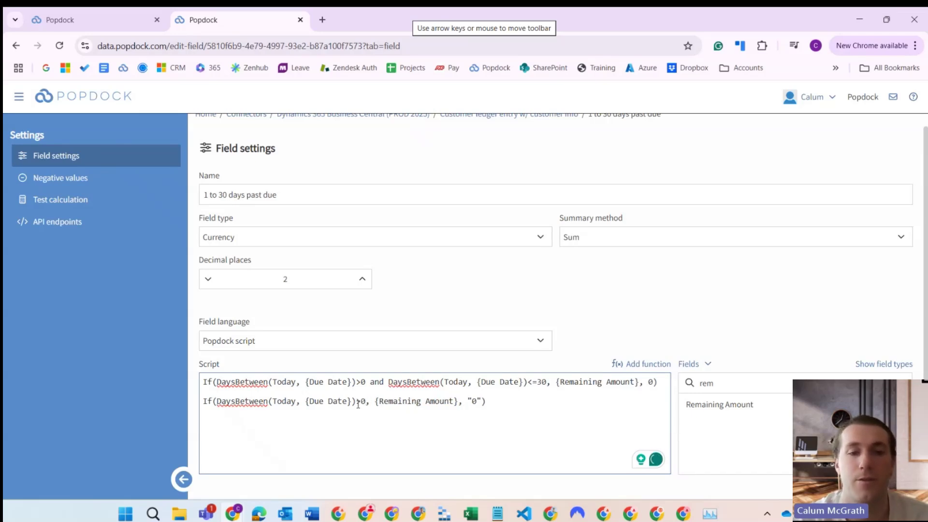
text( and)
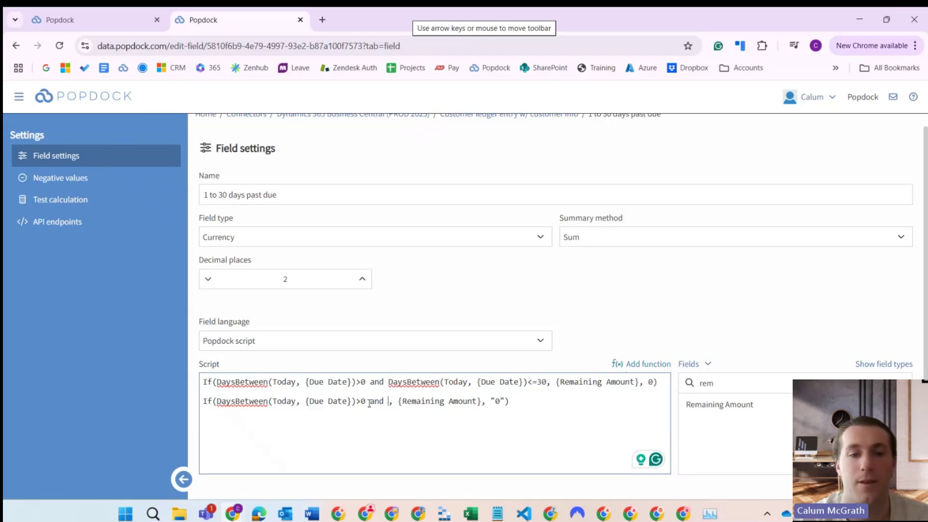
Step: Copy the second line's DaysBetween(Today, {Due Date})>0 condition and paste it after the and operator
mouse_move(366, 405)
mouse_down()
mouse_move(213, 401)
mouse_move(365, 406)
mouse_up()
click(215, 401)
key(ctrl+c)
click(389, 403)
key(ctrl+v)
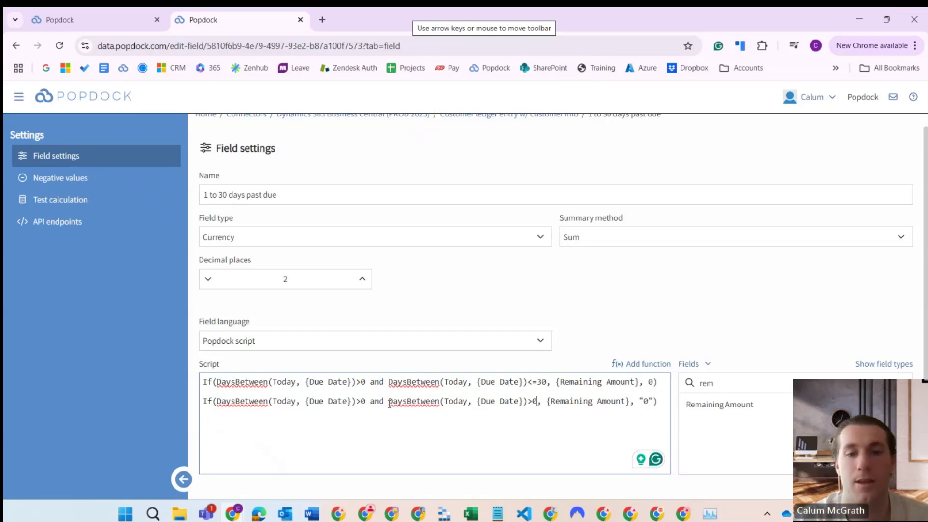
Step: Change the second line's second comparison to <=30 and remove the quotation marks around its final 0
key(Left)
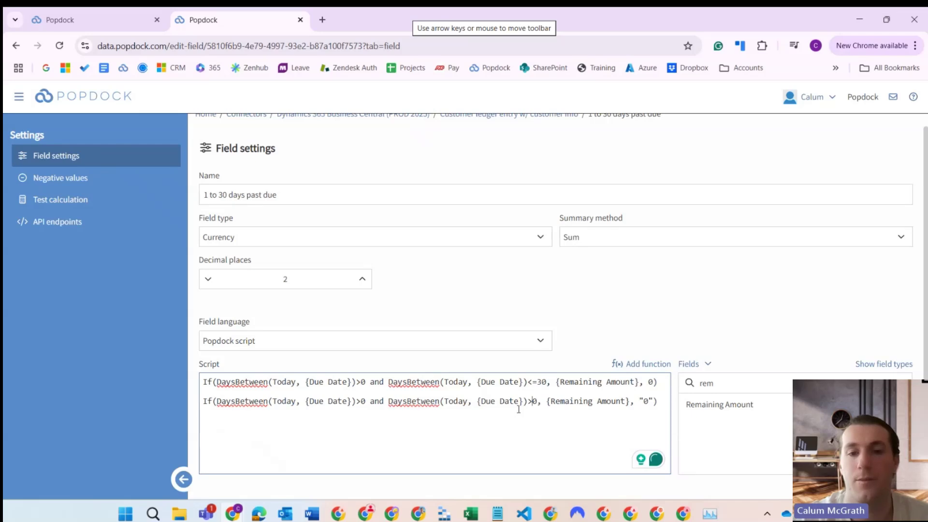
key(BackSpace)
text(<)
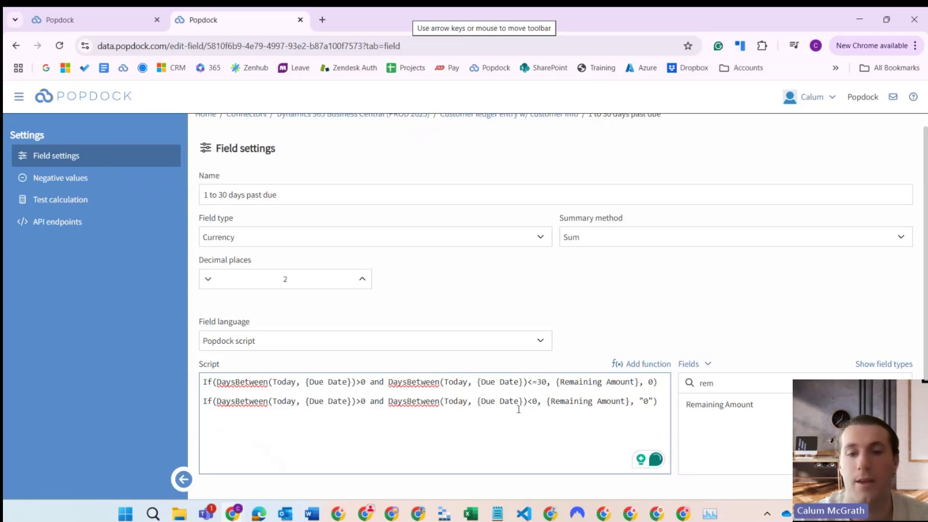
text(=3)
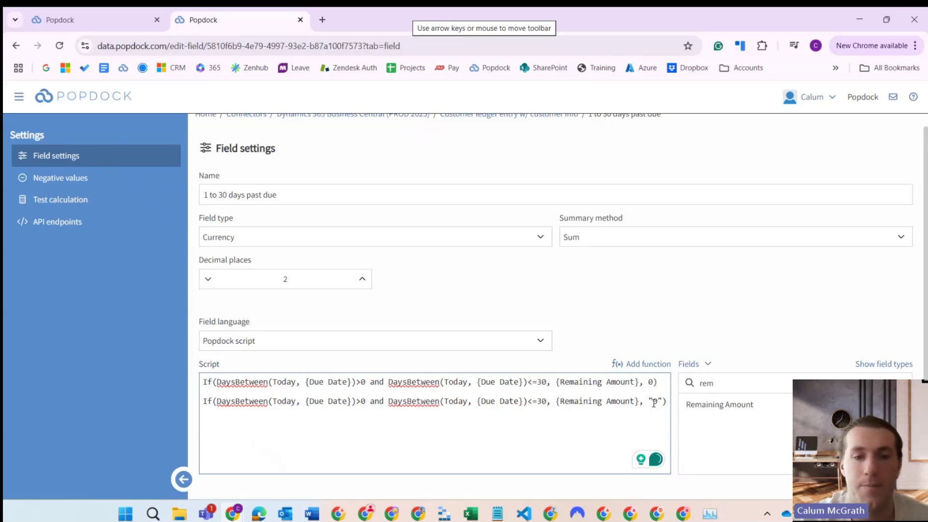
key(BackSpace)
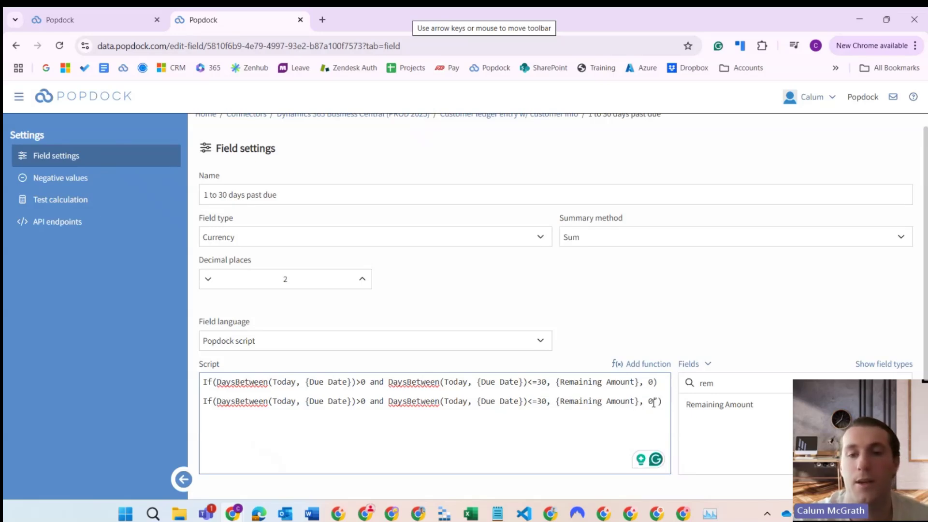
click(658, 402)
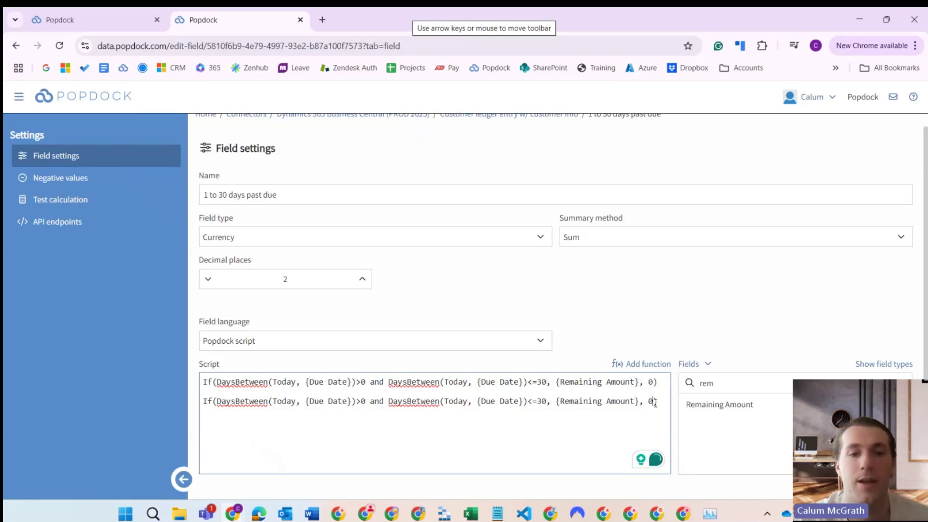
Step: Delete the rebuilt second line from the script and return to the list's calculated fields
triple_click(441, 402)
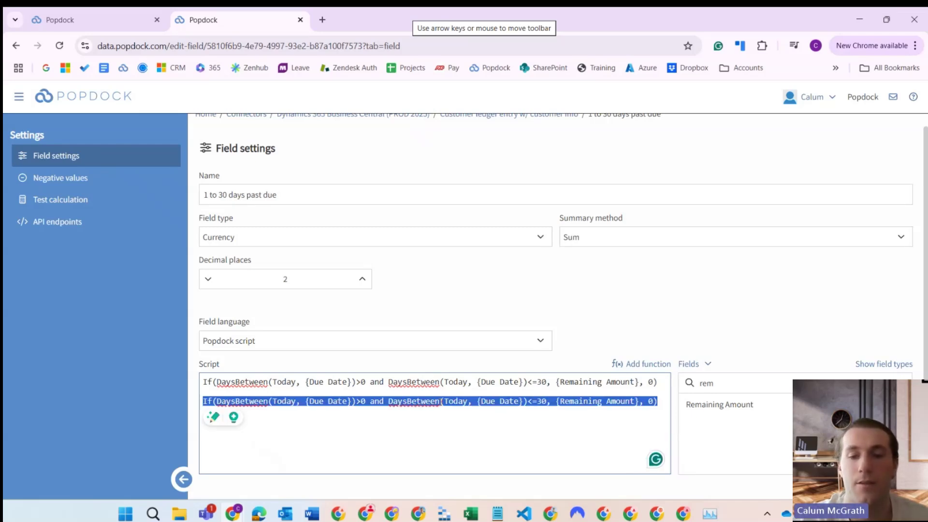
key(BackSpace)
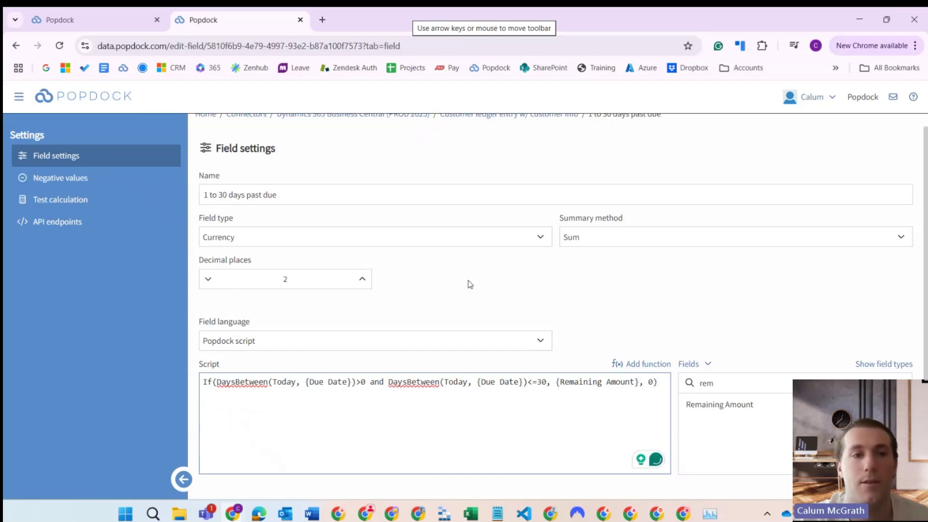
scroll(469, 285, up, 1)
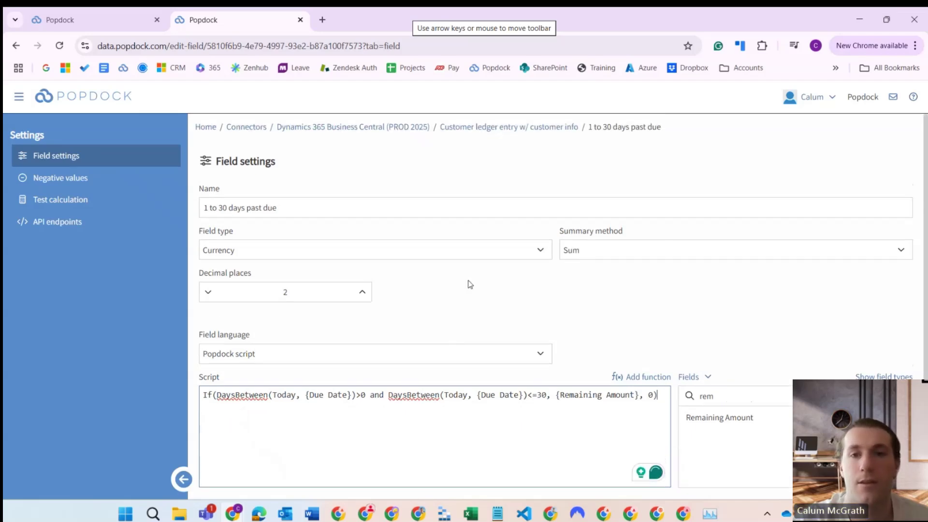
click(562, 130)
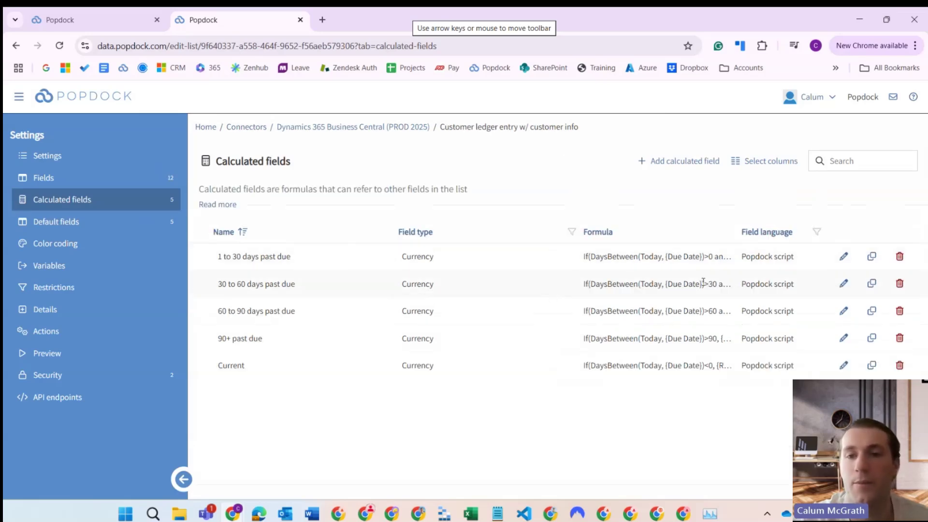
Step: Open the 30 to 60 days past due field for editing and paste the 1 to 30 days formula as a second script line
triple_click(676, 256)
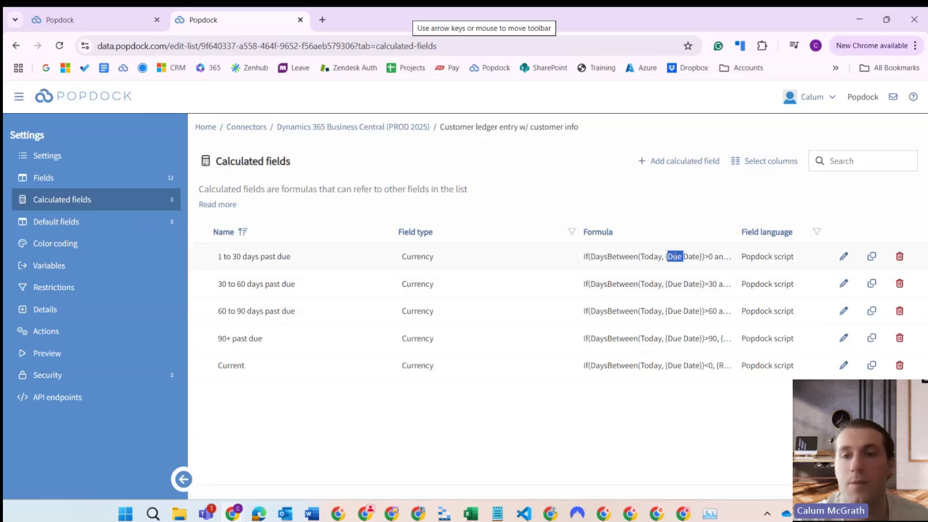
click(843, 284)
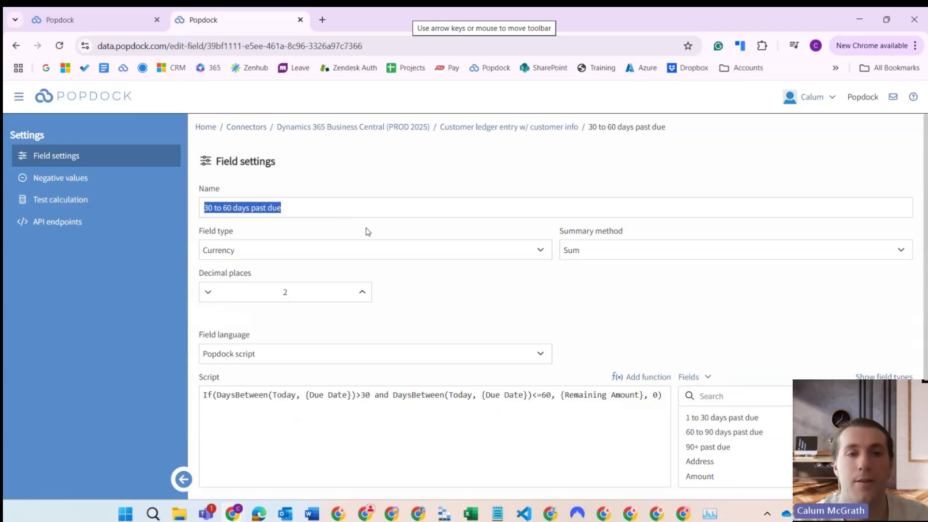
scroll(370, 233, down, 1)
click(336, 408)
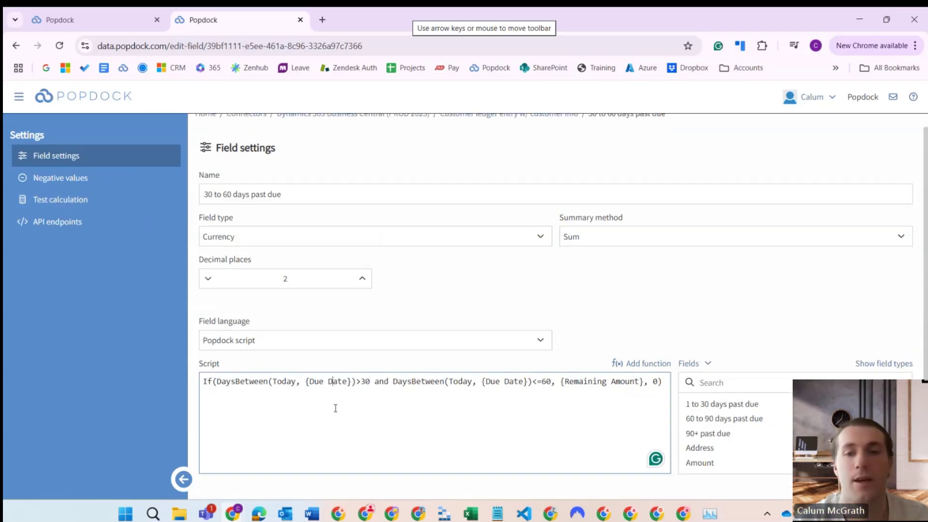
key(Return)
key(ctrl+v)
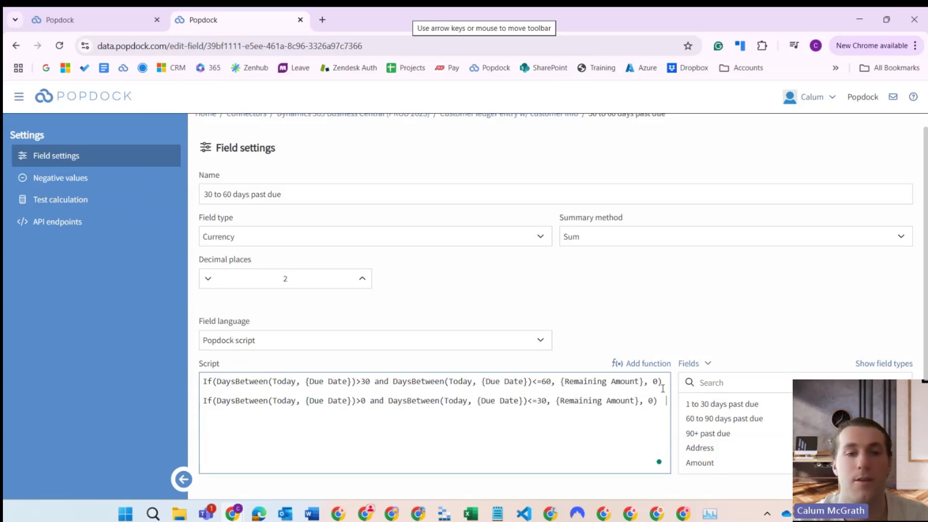
Step: Change the pasted line's day limits to >30 in the first condition and <=60 in the second
click(362, 401)
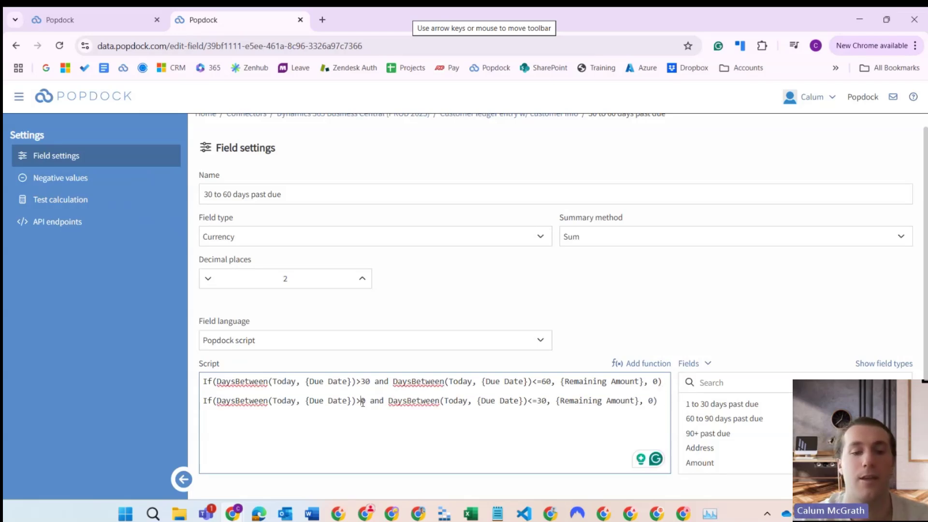
text(3)
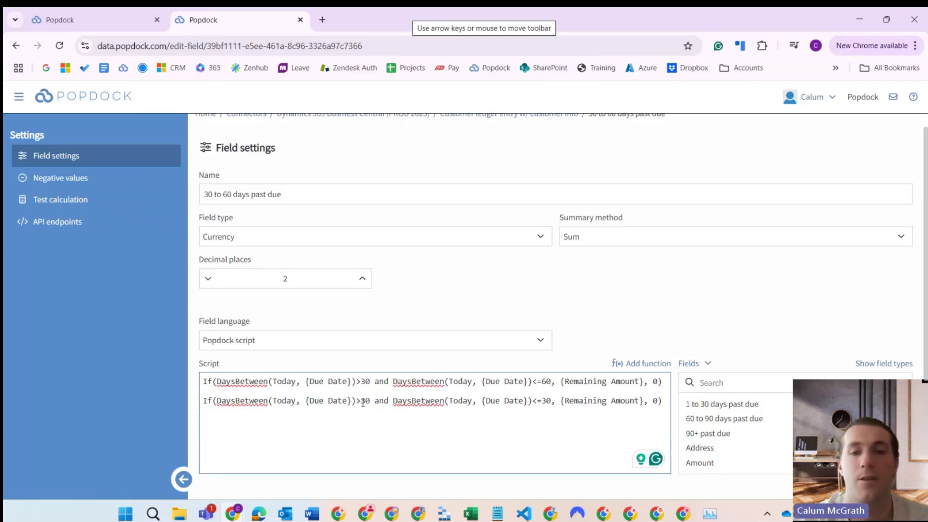
click(547, 401)
key(BackSpace)
text(6)
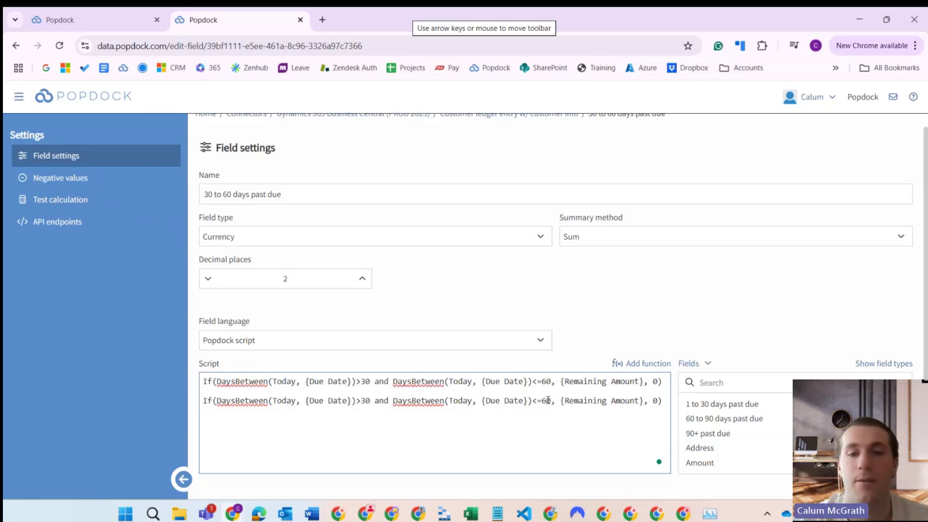
Step: Delete the pasted second line from the 30 to 60 days script and return to the list's calculated fields
triple_click(548, 401)
key(BackSpace)
key(BackSpace)
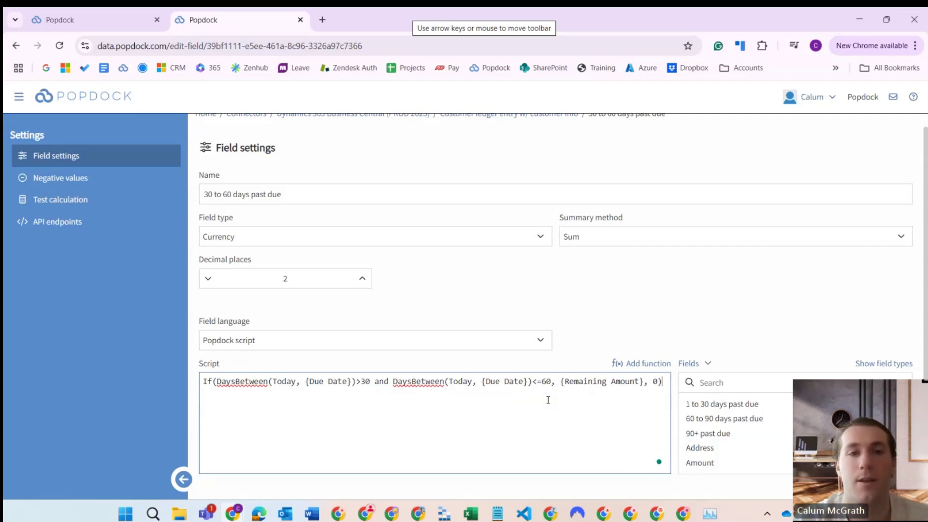
scroll(491, 265, up, 1)
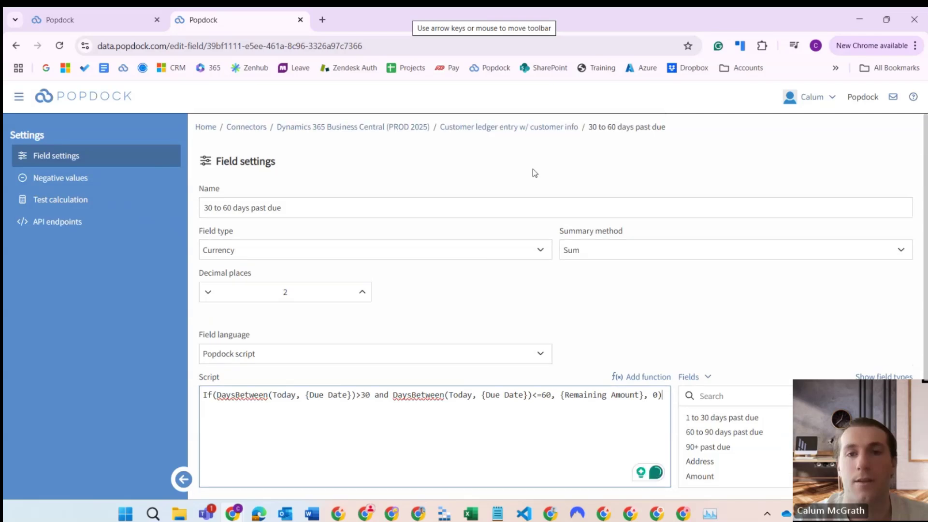
click(549, 129)
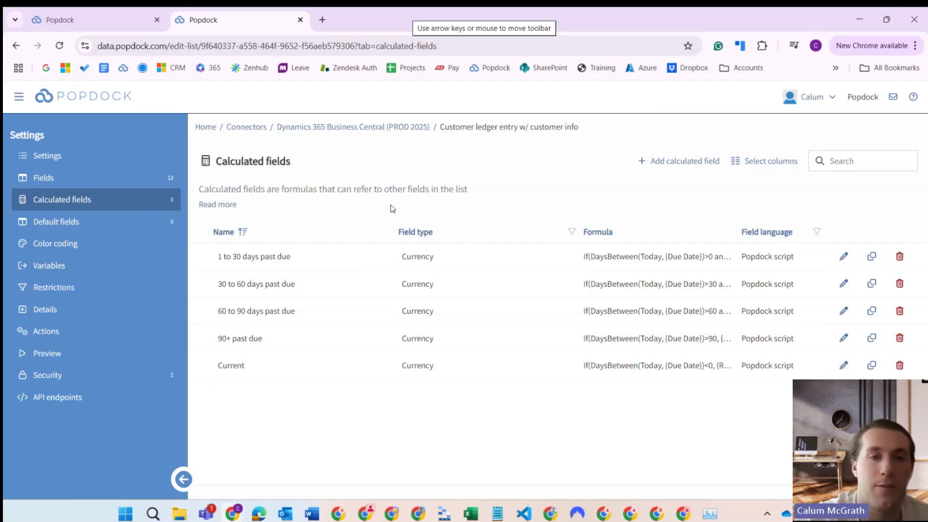
Step: Preview the Customer ledger entry w/ customer info list with data from the company CRONUS USA, Inc
click(125, 361)
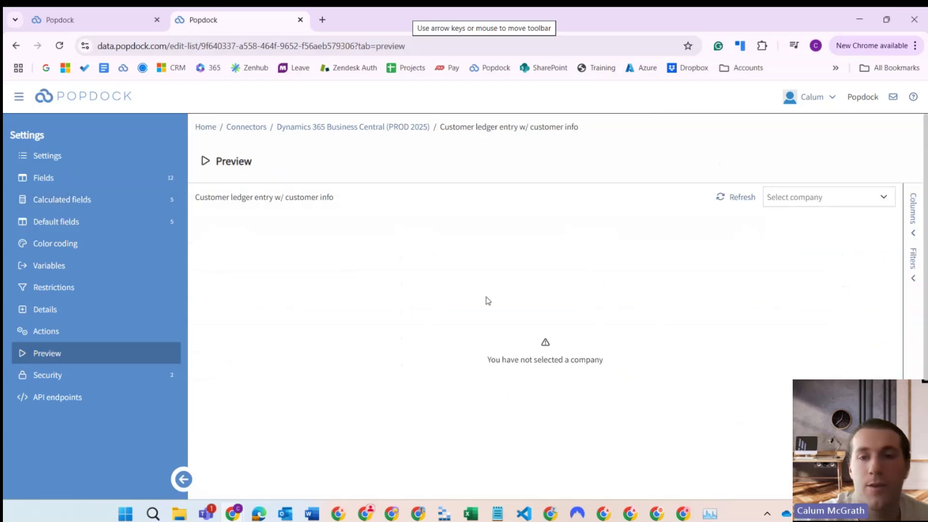
click(812, 199)
click(817, 261)
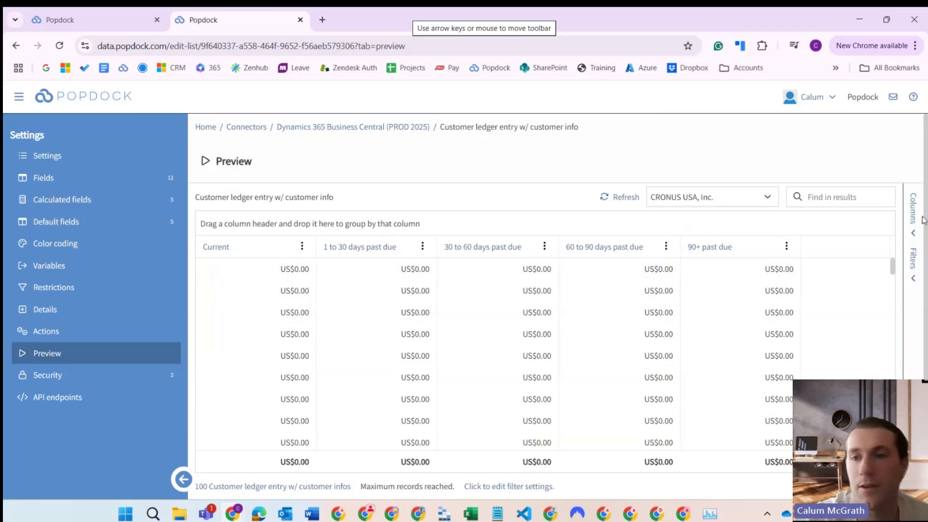
Step: Add the Customer Name, Customer No., Document No. and Document Type columns to the preview
click(914, 218)
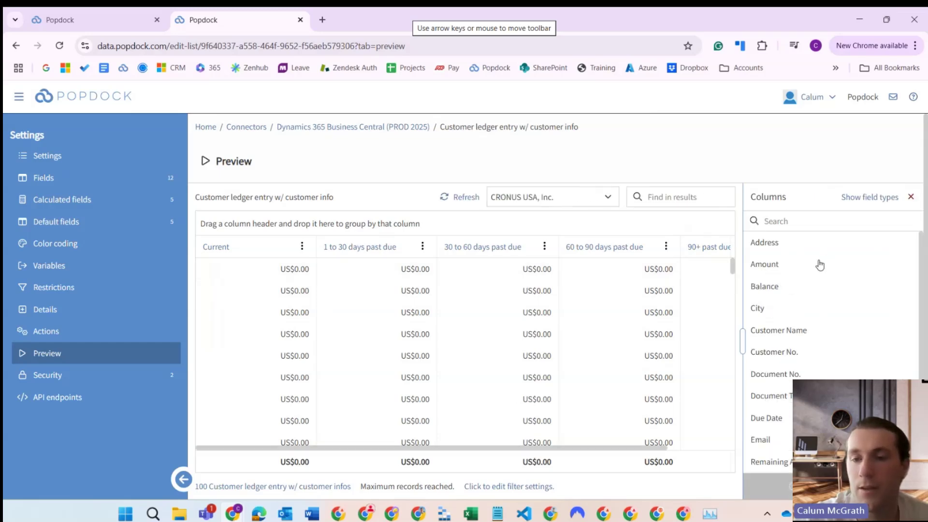
click(813, 332)
click(805, 357)
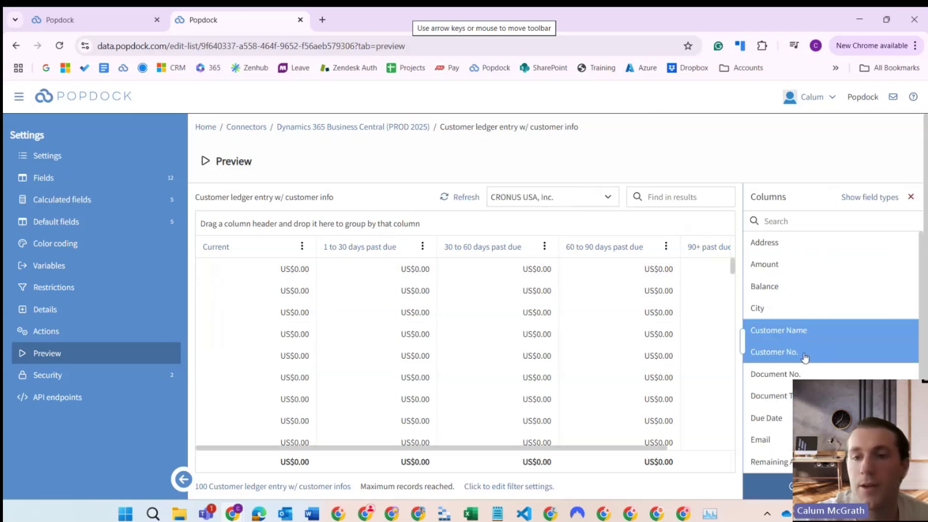
click(803, 376)
click(801, 397)
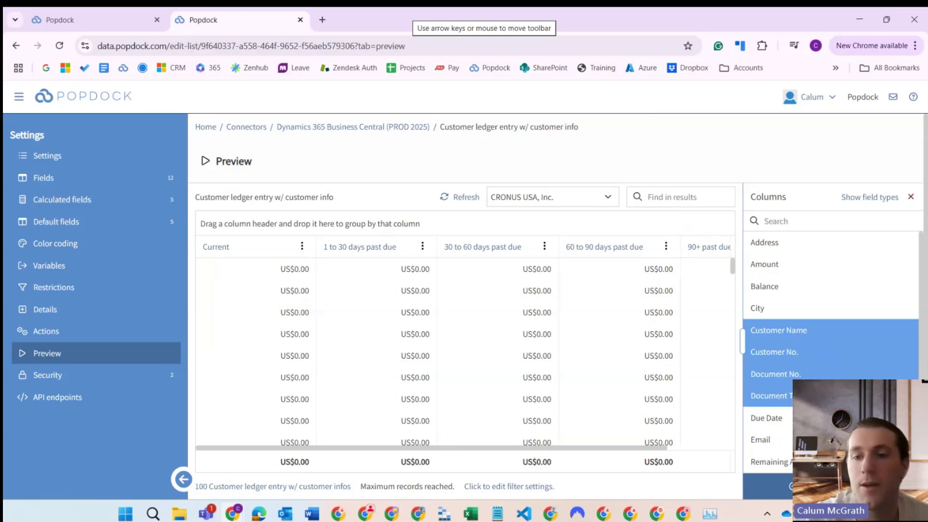
click(812, 486)
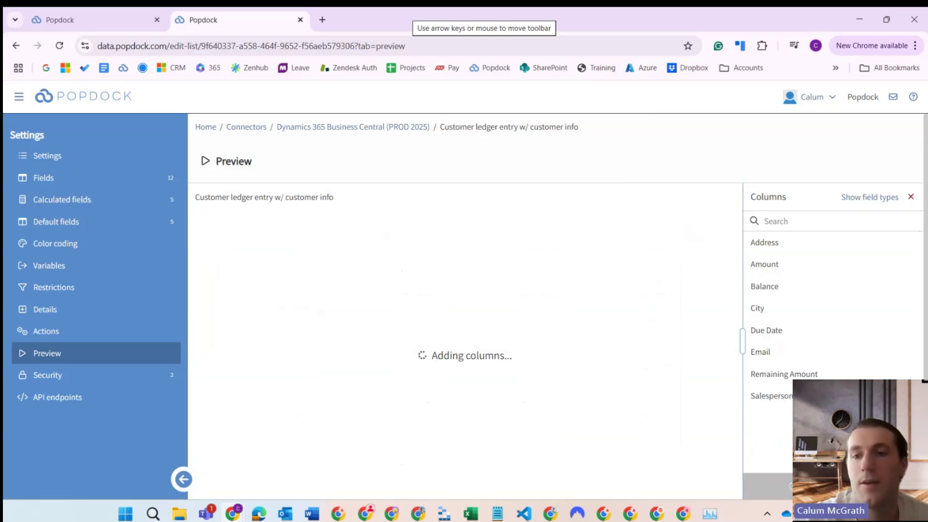
click(911, 199)
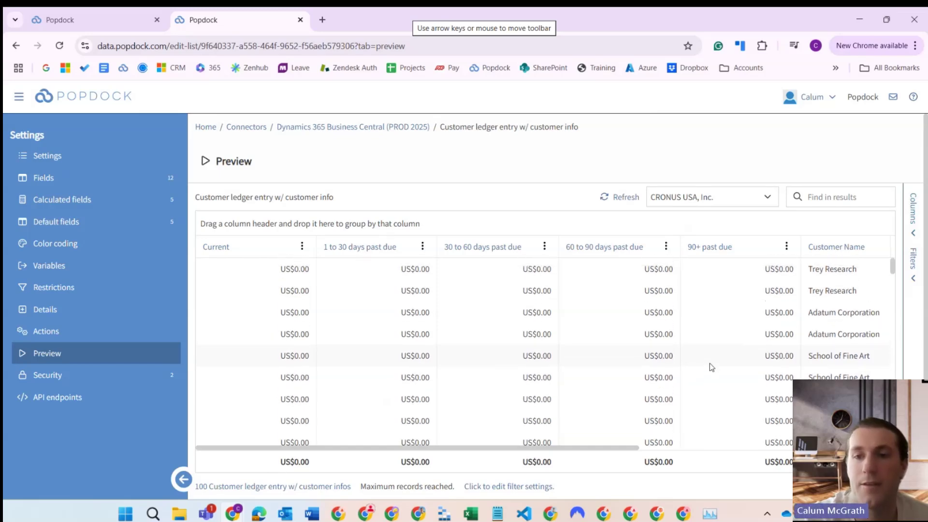
Step: Examine the aging amounts and customer details across the preview's rows and columns
scroll(712, 367, right, 4)
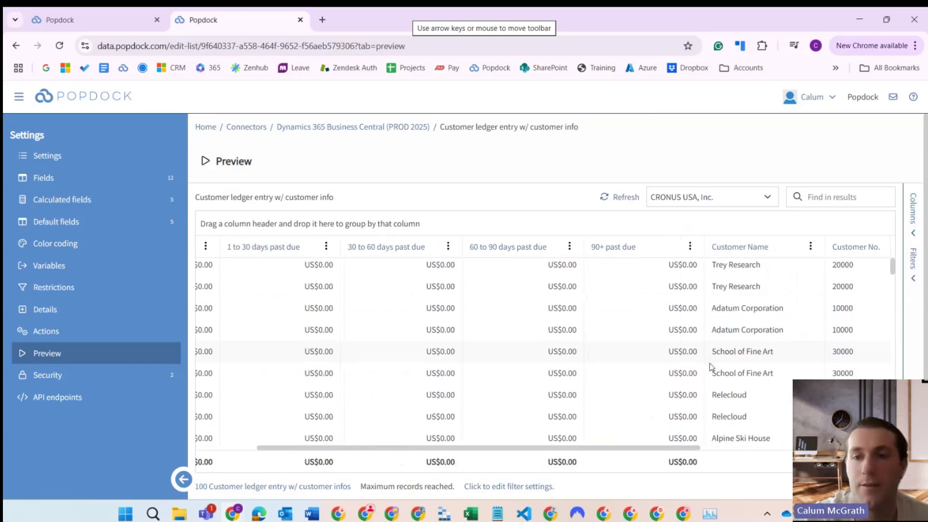
scroll(710, 367, down, 2)
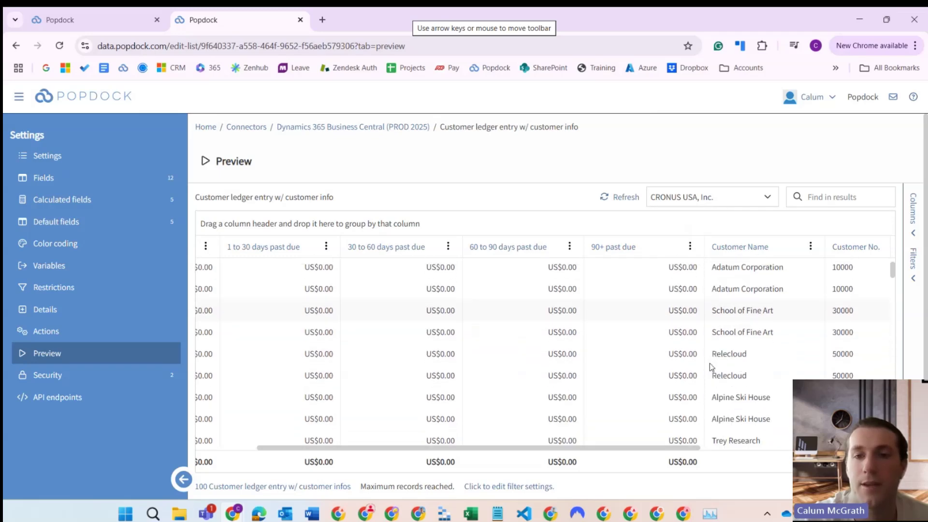
scroll(711, 367, down, 3)
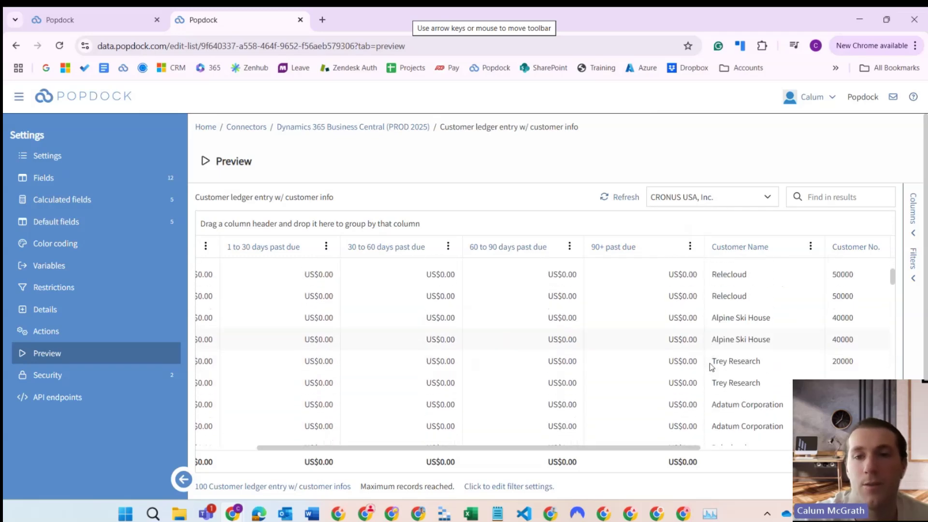
scroll(710, 366, up, 3)
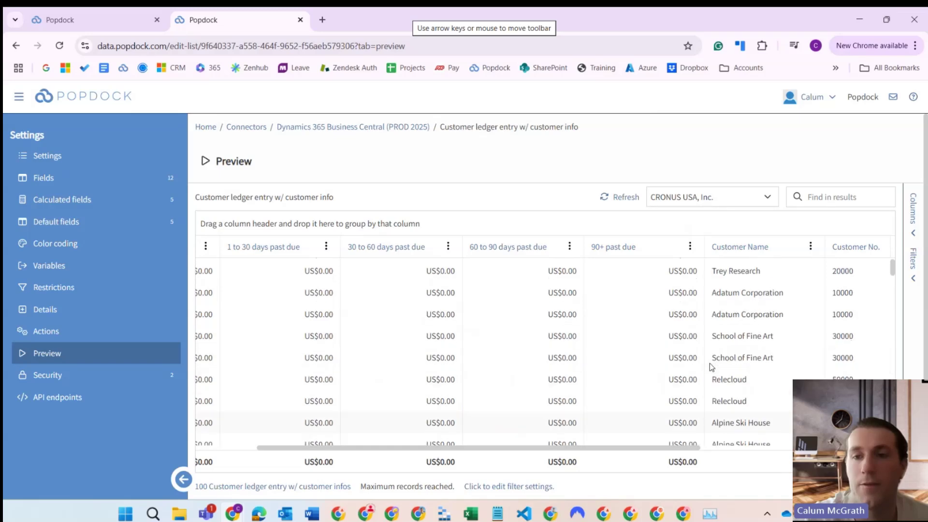
scroll(709, 366, up, 1)
scroll(709, 366, left, 3)
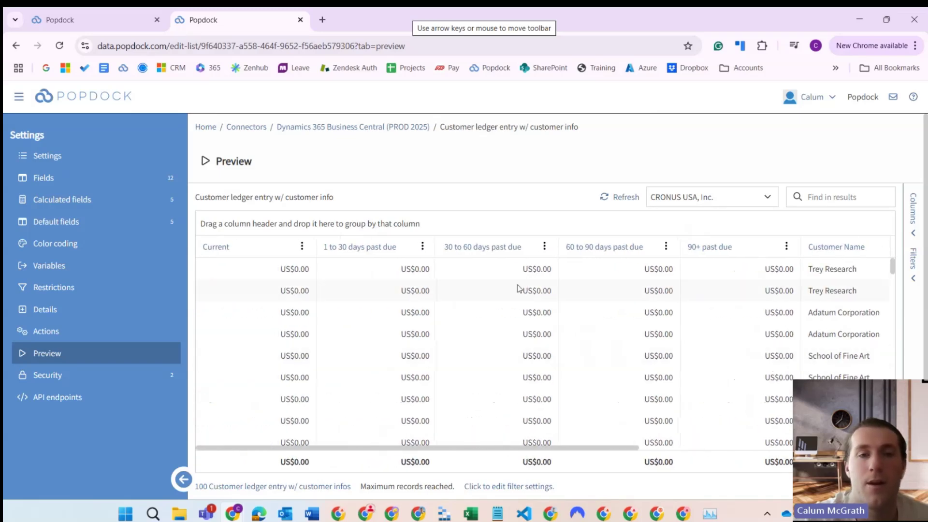
Step: Start a summary custom list named "Customer w/ aging buckets 2" in the Dynamics 365 Business Central (PROD 2025) connector
click(408, 128)
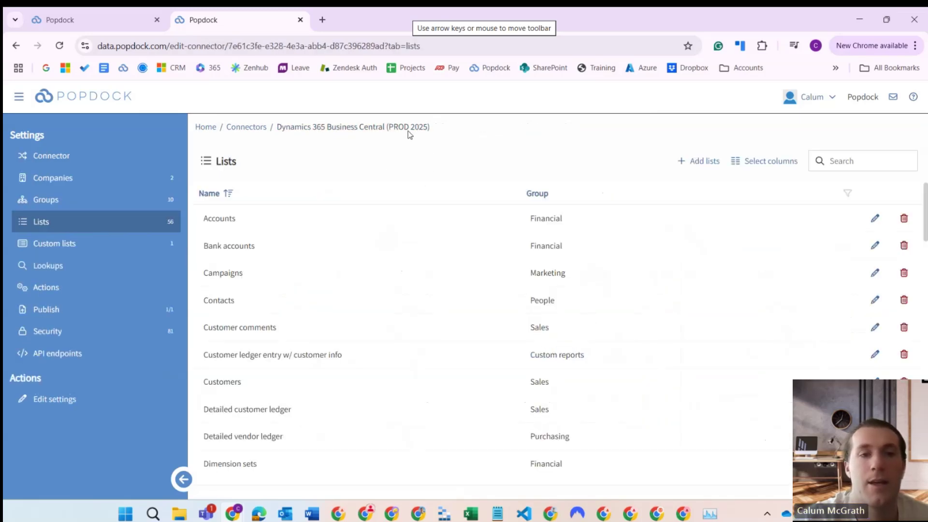
click(158, 255)
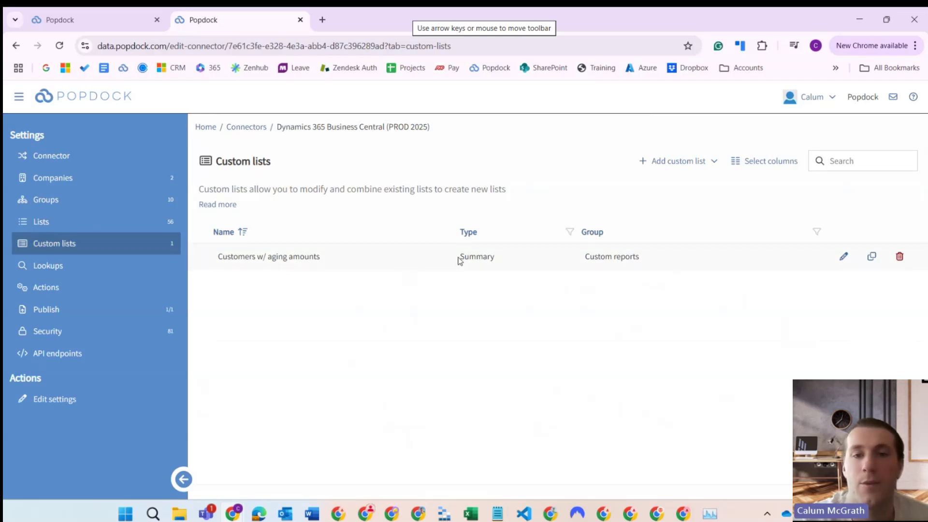
drag(459, 258, 514, 260)
click(658, 162)
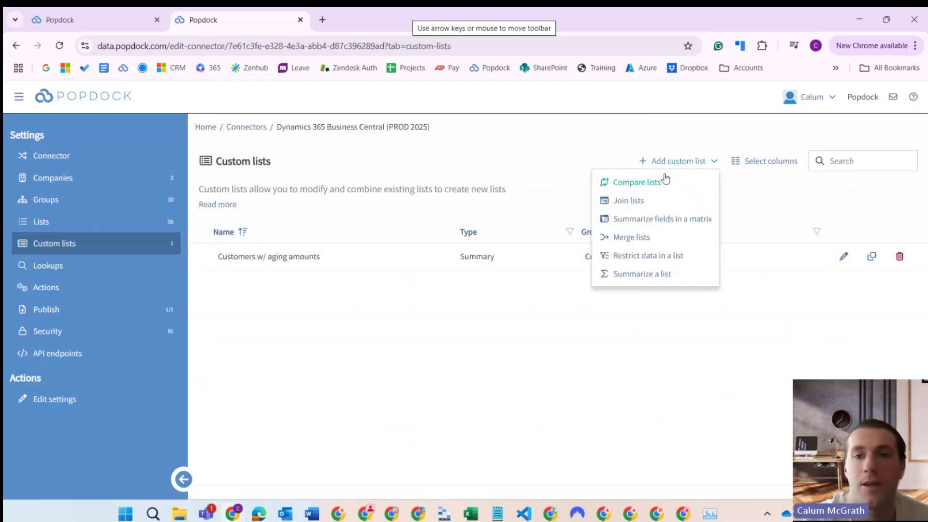
click(666, 275)
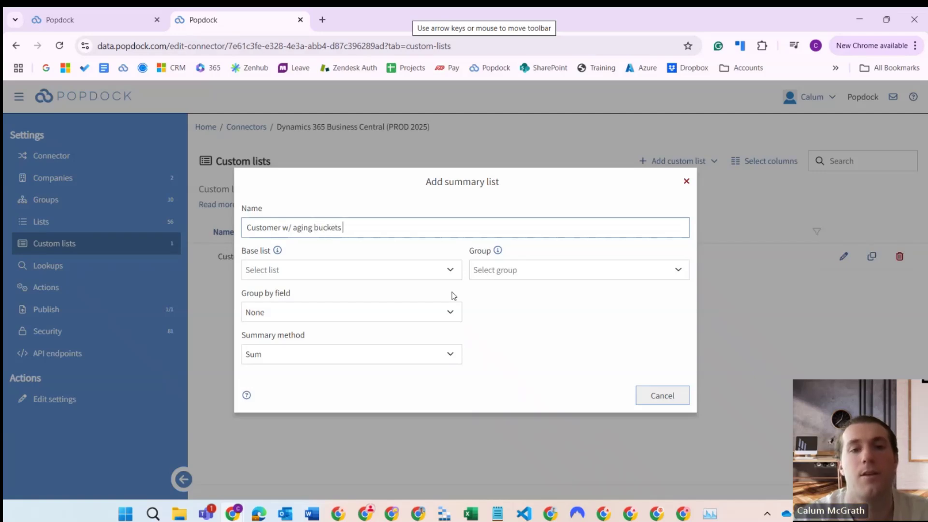
Step: Base the summary list on Customer ledger entry w/ customer info and assign it to the Custom reports group
click(437, 279)
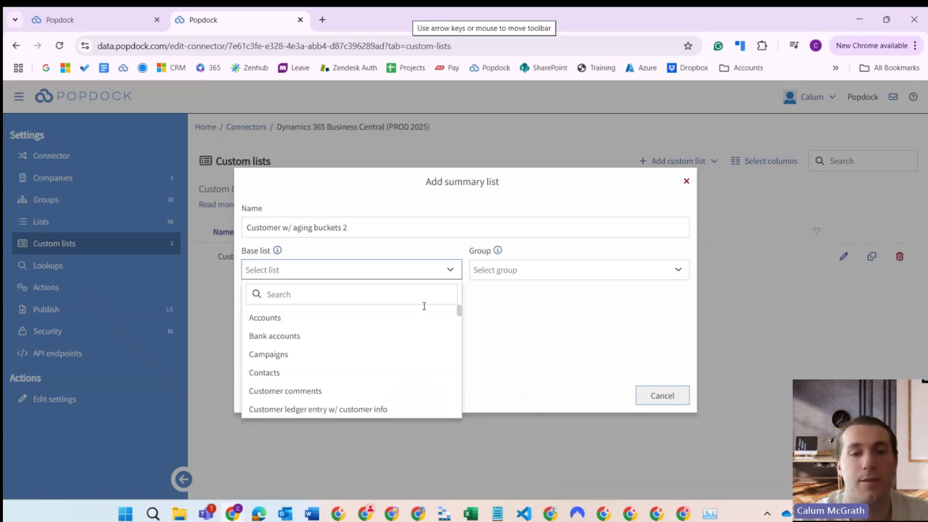
scroll(401, 355, down, 2)
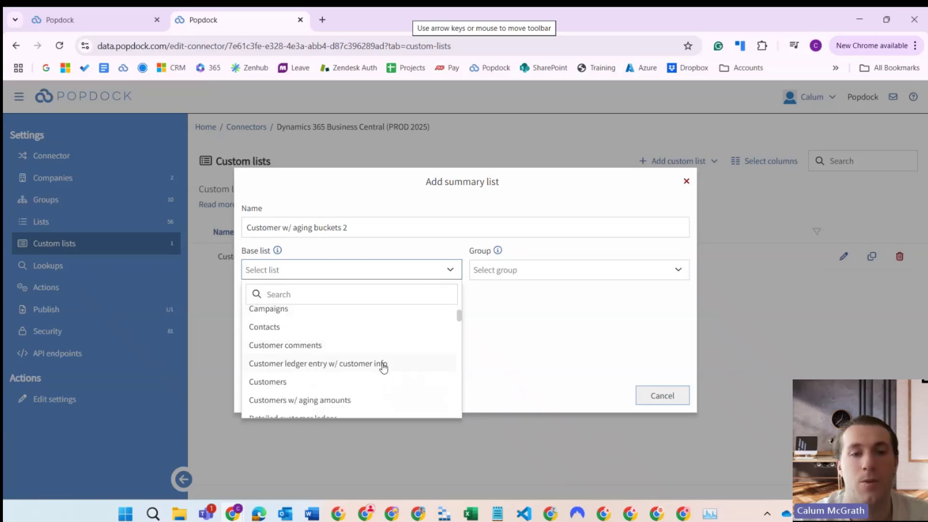
click(383, 365)
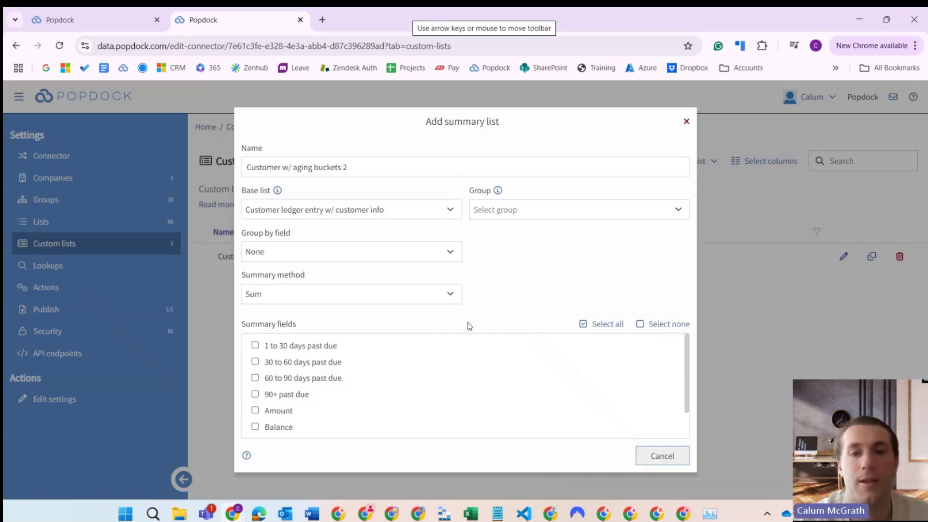
click(545, 208)
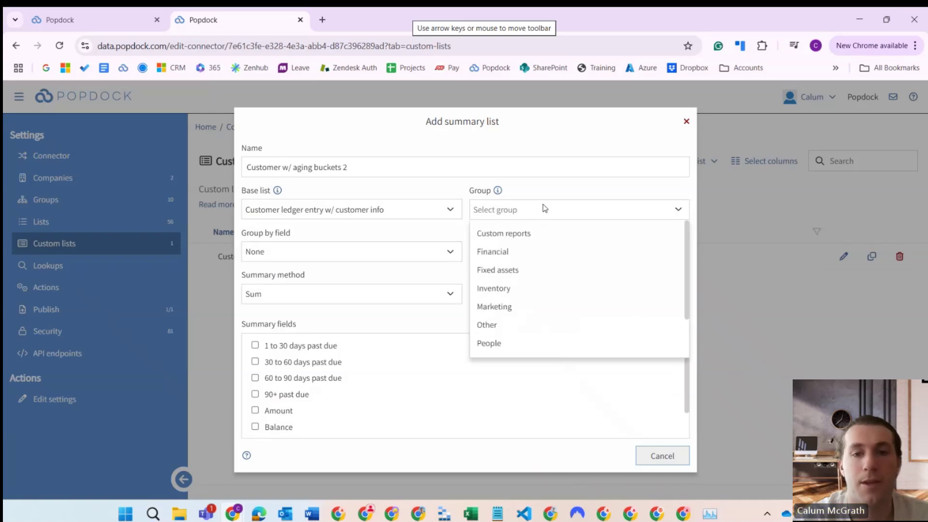
click(540, 233)
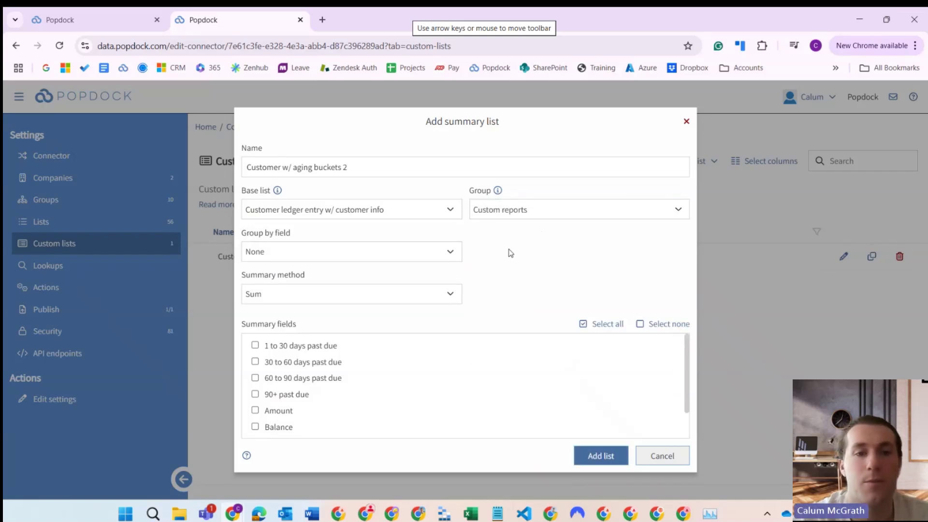
Step: Group the summary list by the Customer No. field
click(443, 259)
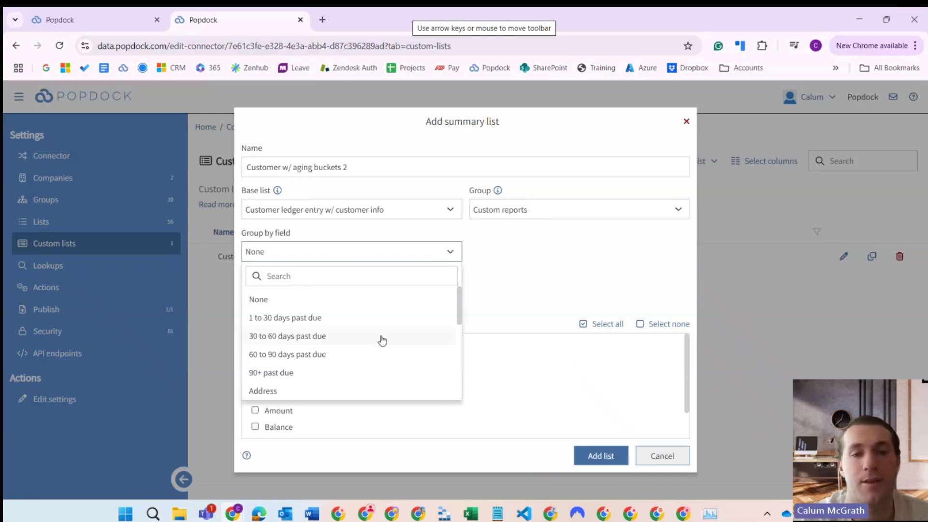
scroll(382, 341, down, 1)
scroll(382, 341, down, 5)
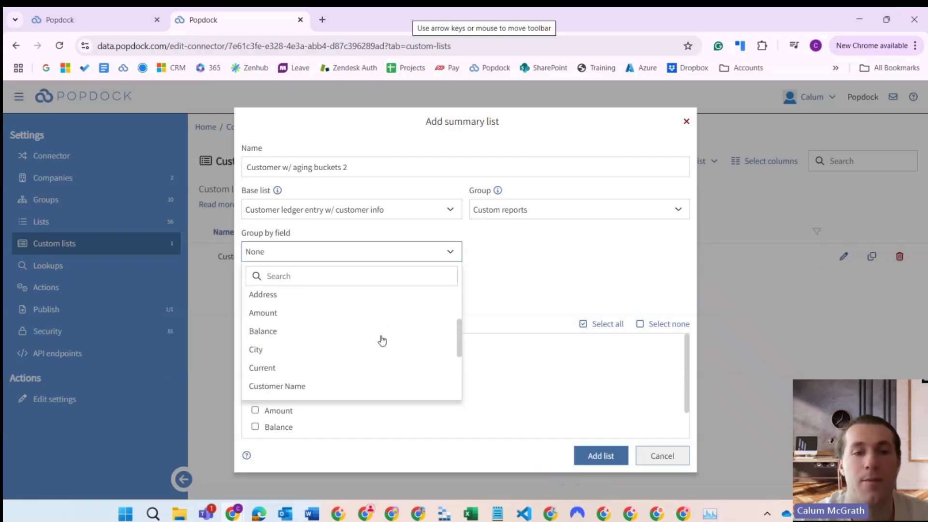
scroll(382, 341, down, 1)
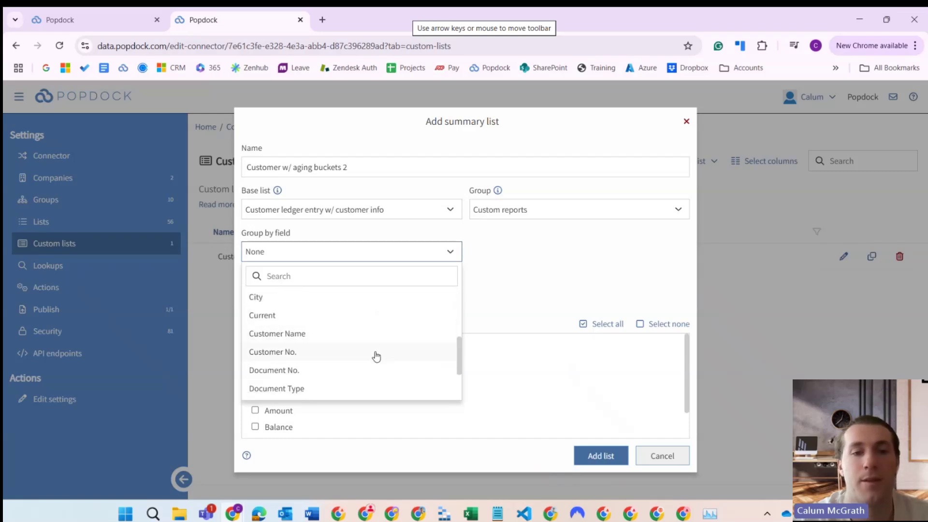
click(374, 356)
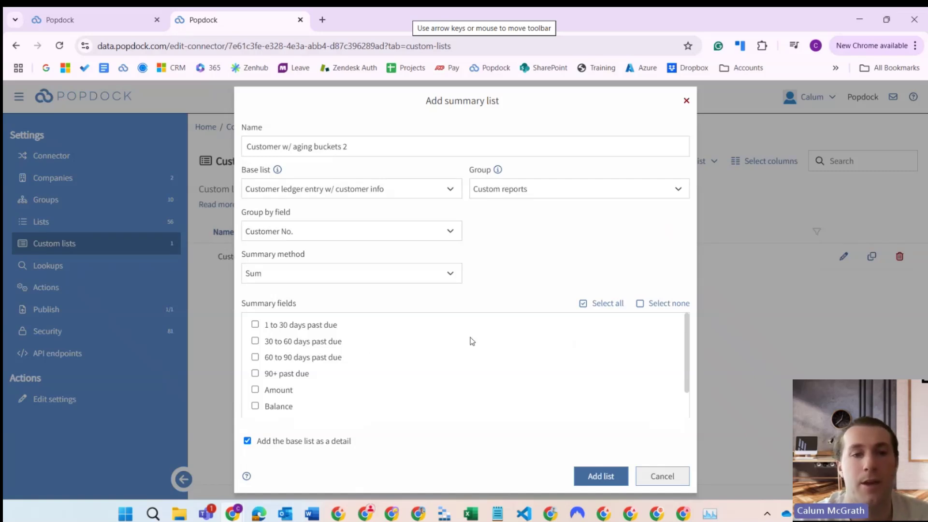
Step: Sum the 1 to 30, 30 to 60, 60 to 90, 90+ past due and Current fields, and create the list
click(256, 326)
click(255, 341)
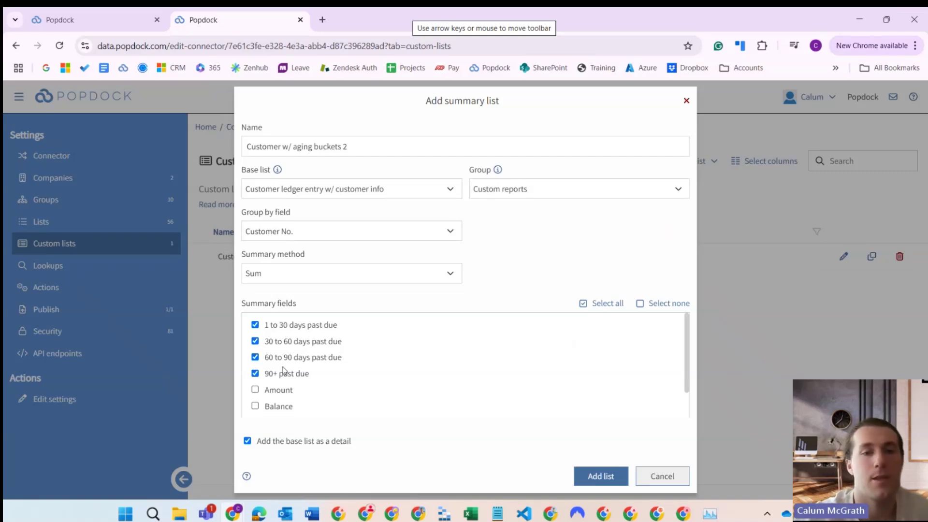
scroll(314, 348, down, 1)
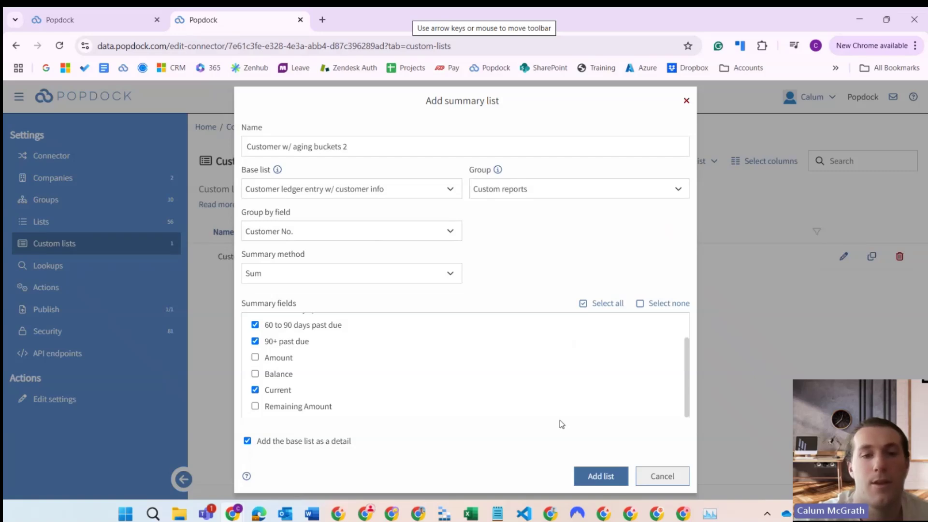
scroll(556, 396, up, 2)
scroll(556, 396, down, 1)
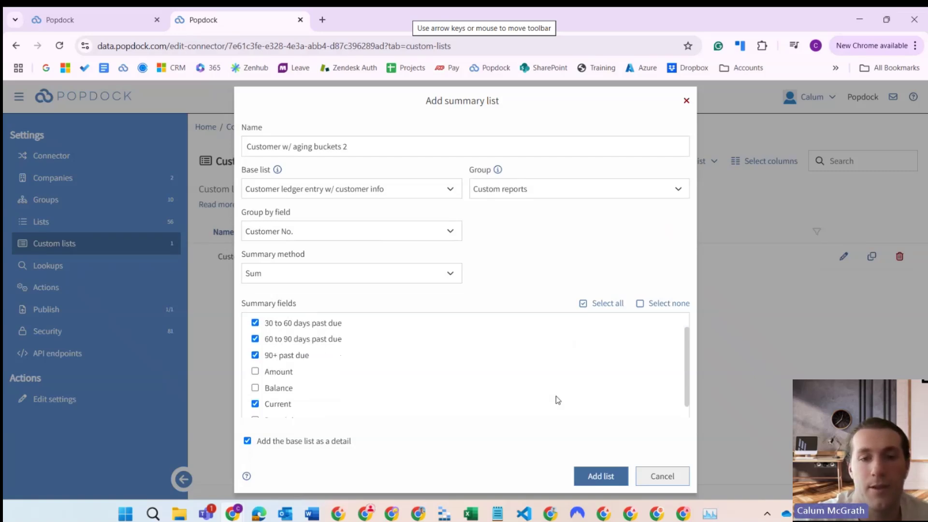
scroll(556, 400, up, 1)
click(598, 480)
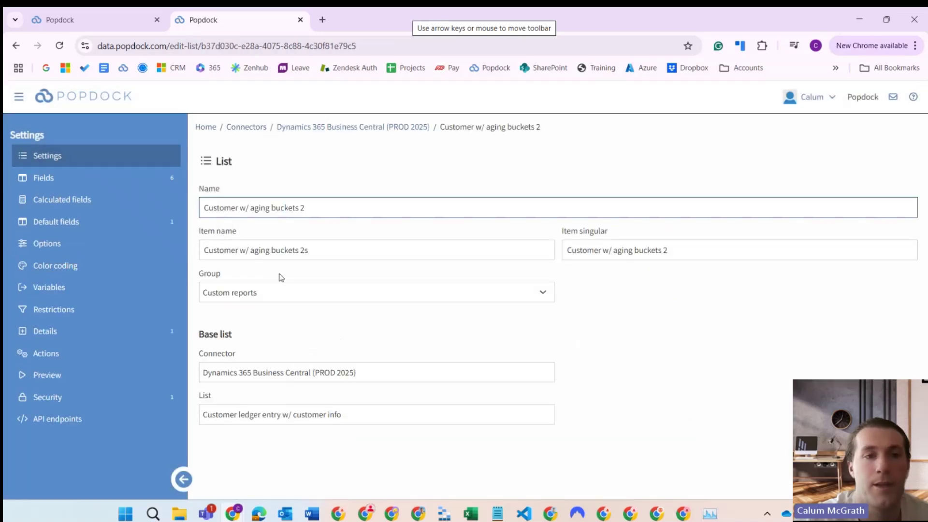
Step: Review the new list's group and summary fields, and start adding summary fields with the First summary method
click(135, 186)
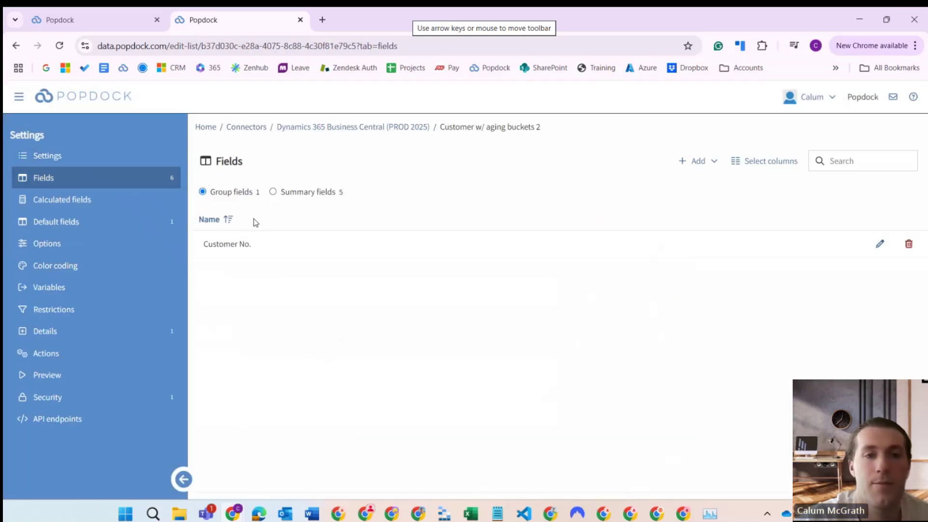
click(273, 192)
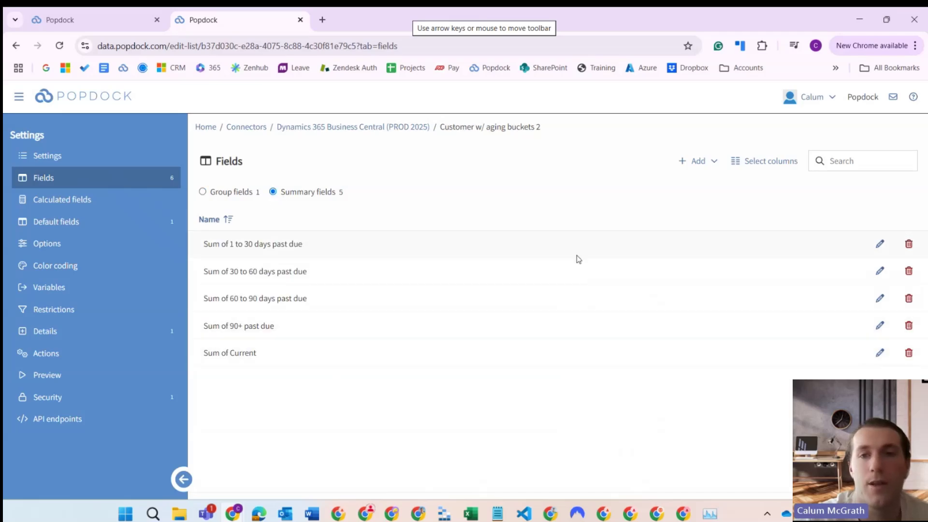
click(695, 162)
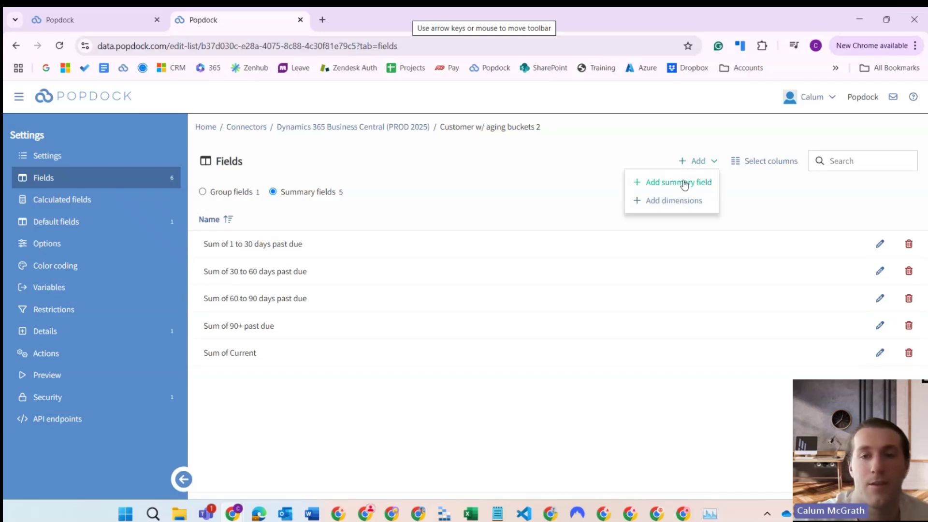
click(684, 183)
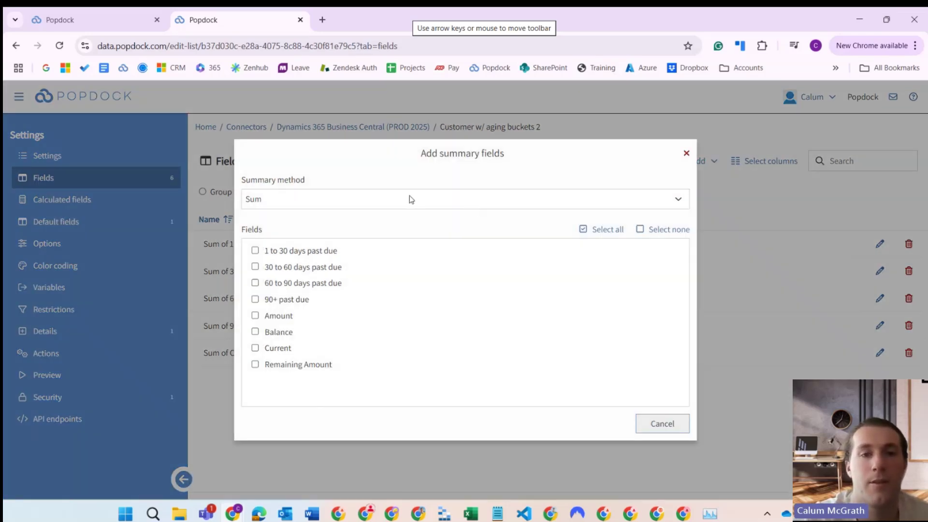
click(411, 200)
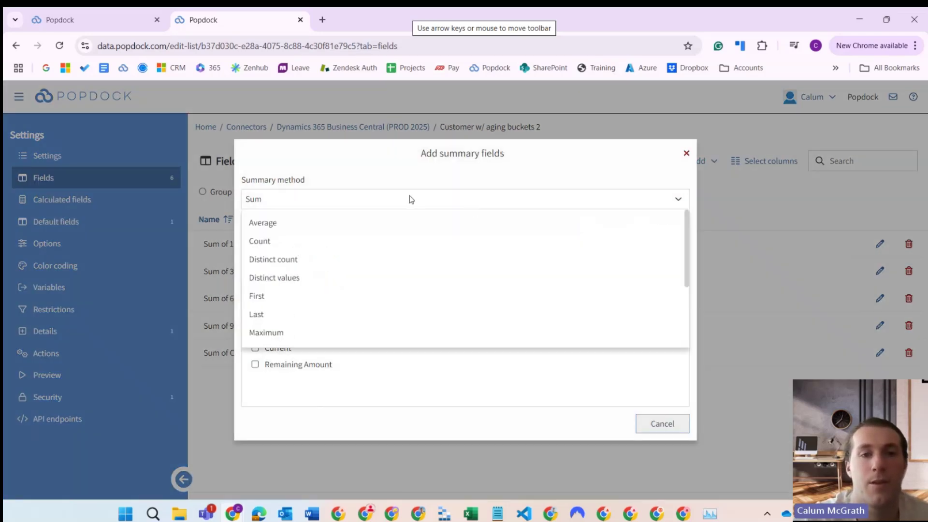
click(381, 300)
scroll(327, 325, down, 1)
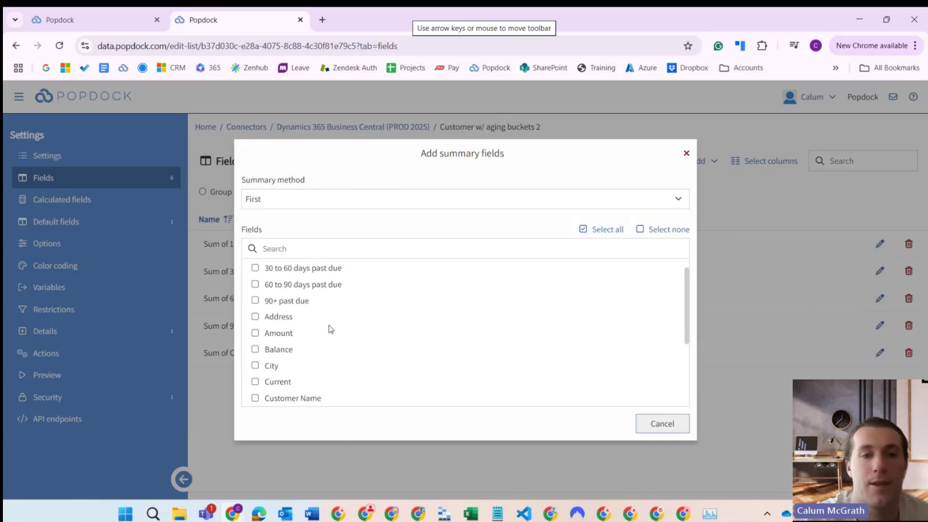
Step: Add Address, Balance, City and Customer Name as summary fields that use the First method
click(280, 316)
click(273, 363)
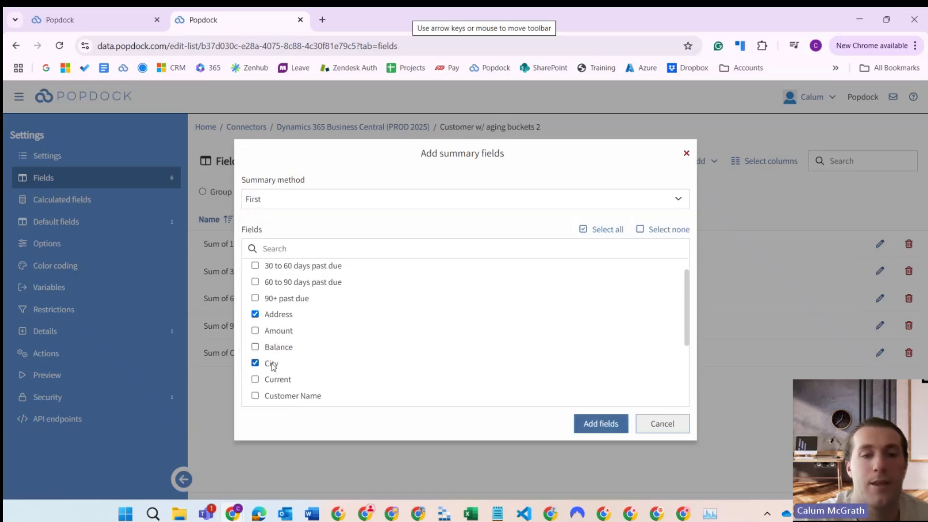
scroll(272, 367, down, 1)
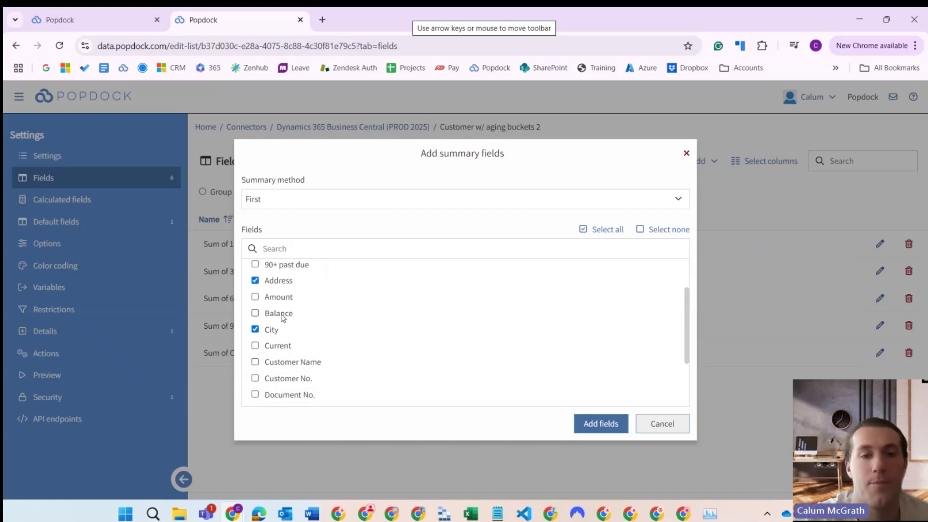
scroll(299, 347, down, 1)
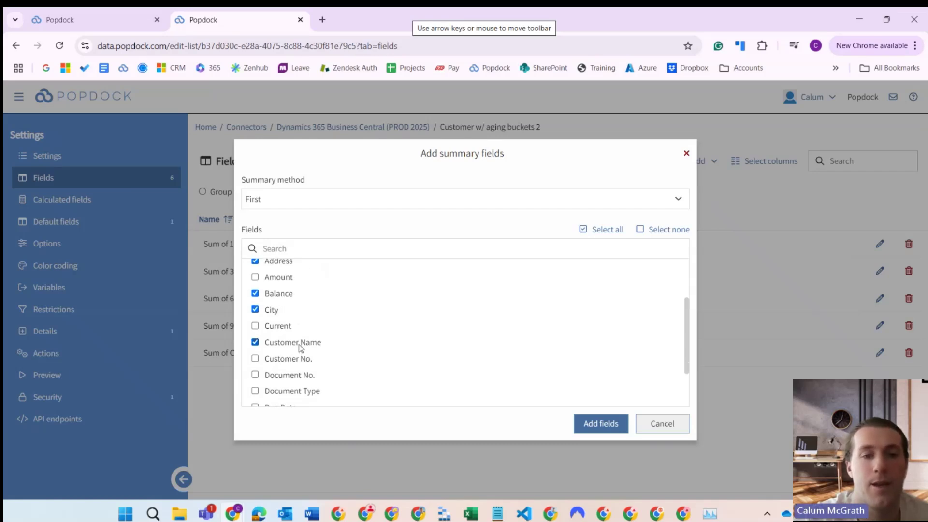
double_click(298, 360)
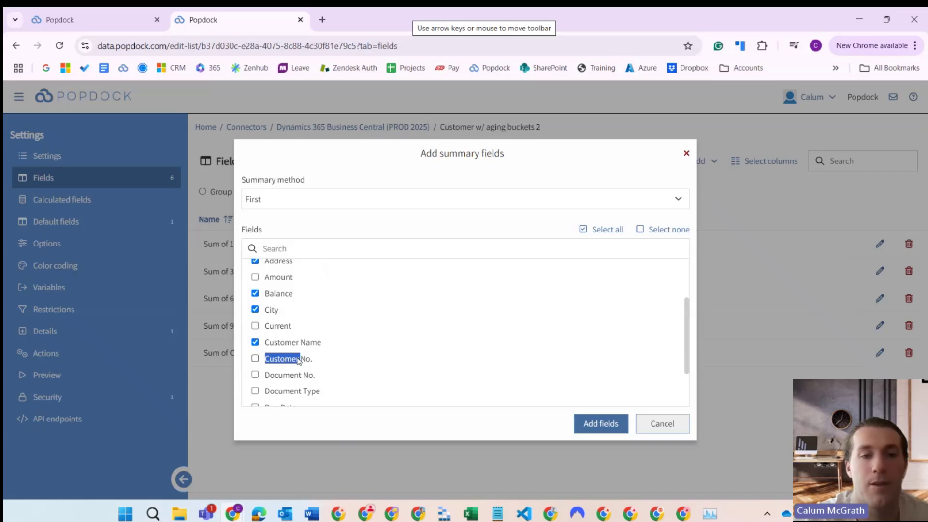
scroll(346, 360, down, 2)
scroll(348, 360, down, 1)
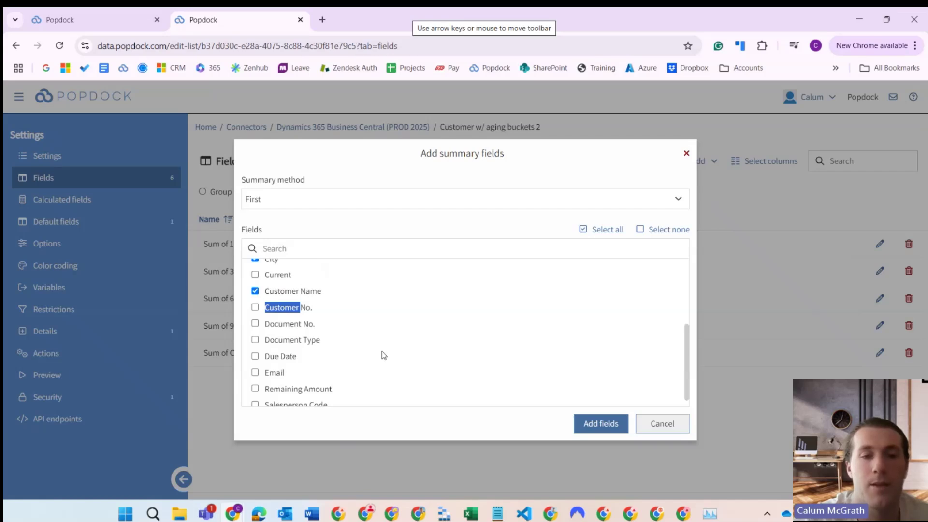
scroll(384, 356, down, 1)
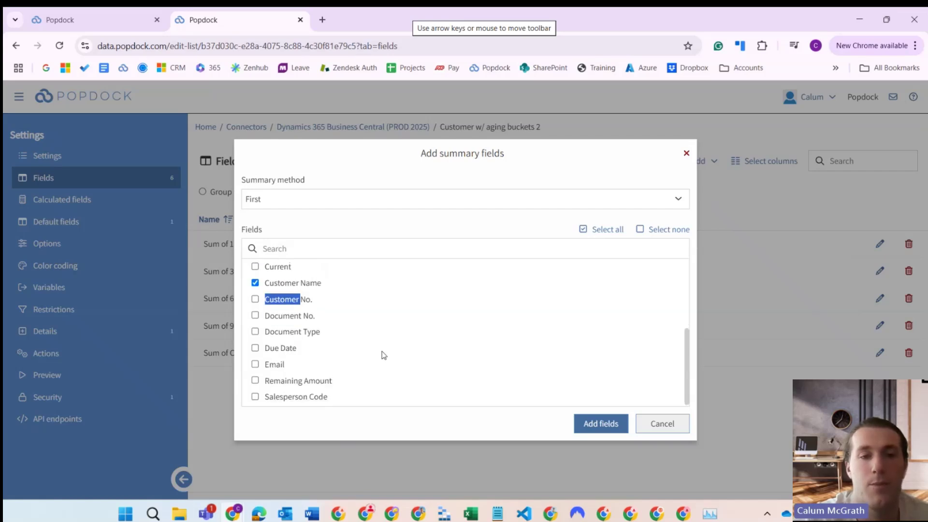
scroll(384, 355, up, 5)
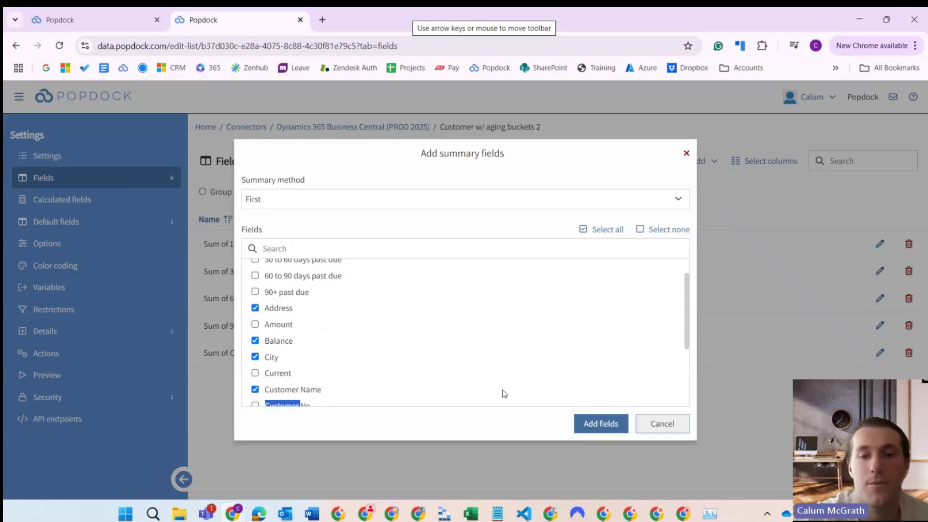
click(592, 422)
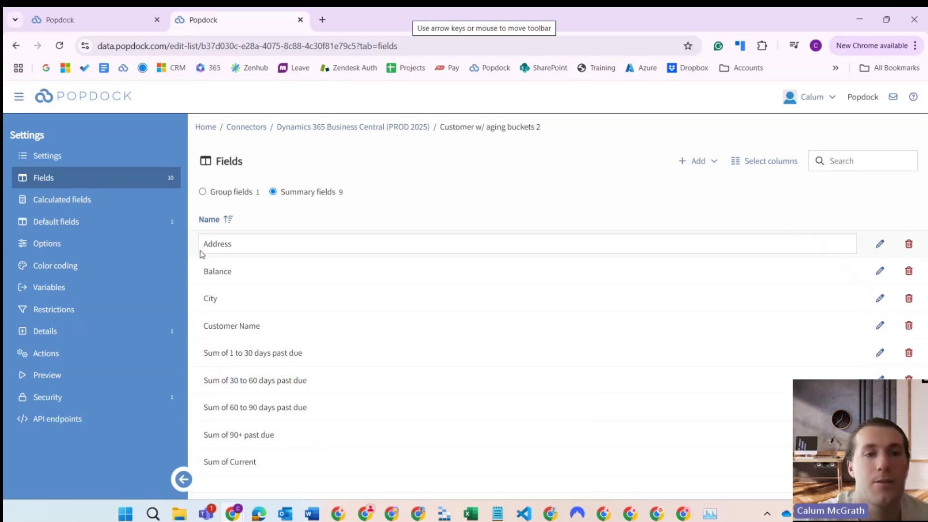
Step: Add all remaining fields to the list's default fields and move Customer Name directly above Address
click(153, 229)
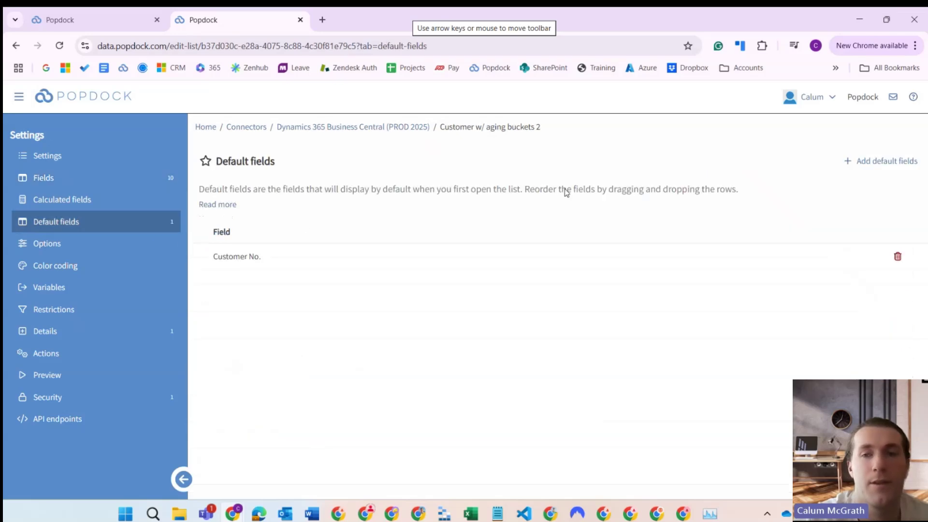
click(861, 163)
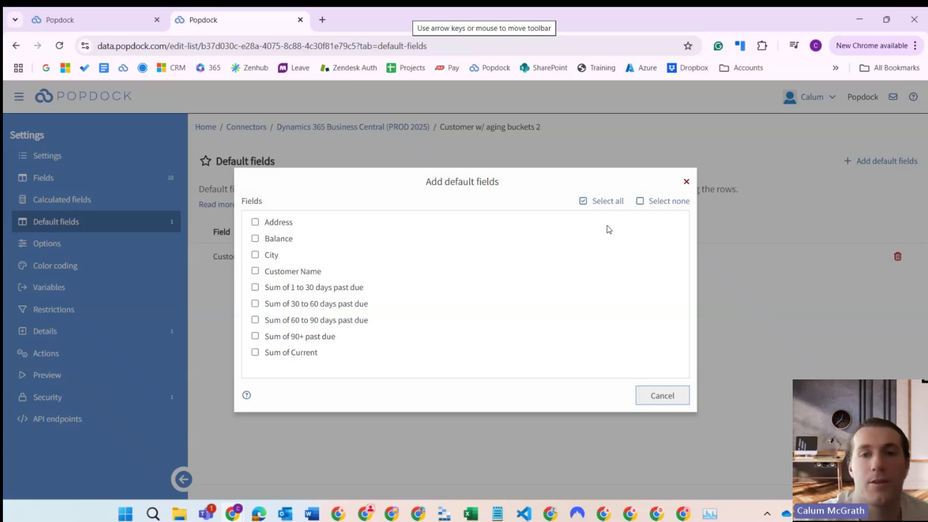
click(607, 202)
click(610, 400)
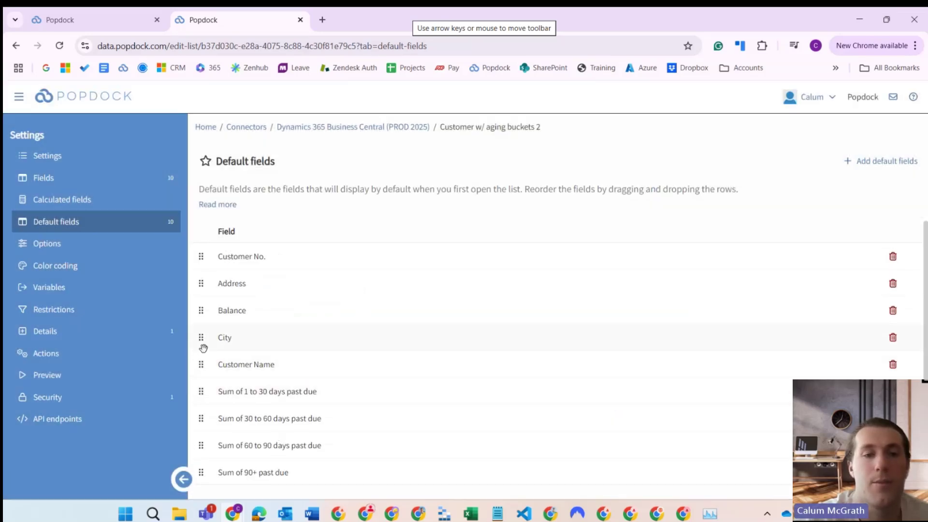
drag(201, 364, 202, 278)
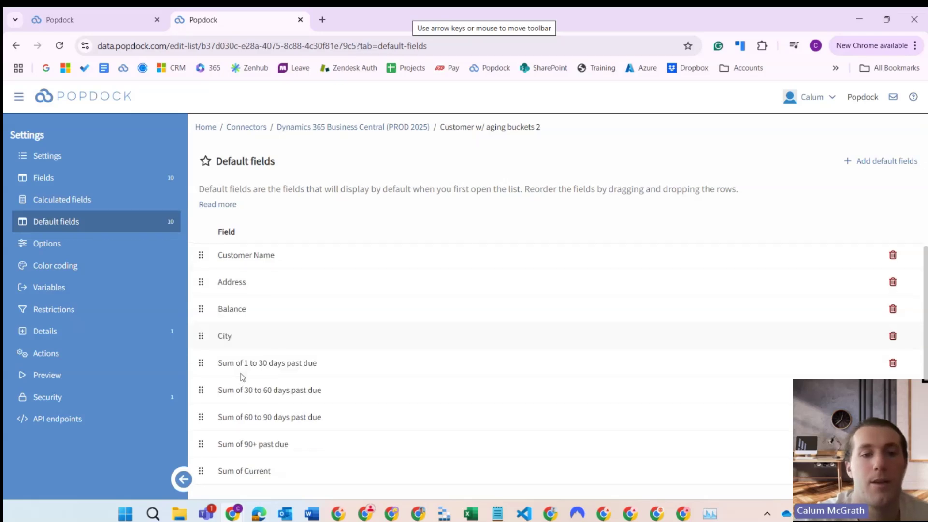
Step: Move Sum of Current directly above Sum of 1 to 30 days past due and preview the list for CRONUS USA, Inc
drag(203, 471, 208, 372)
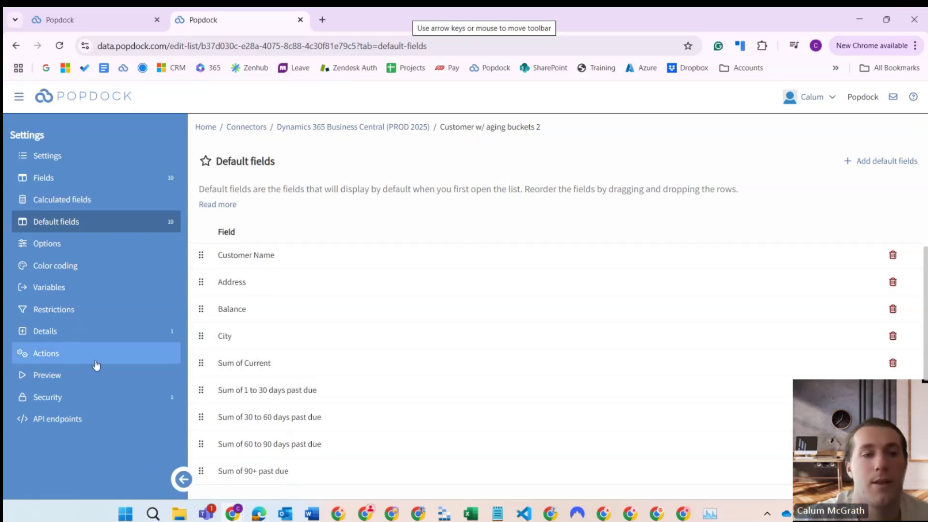
click(102, 376)
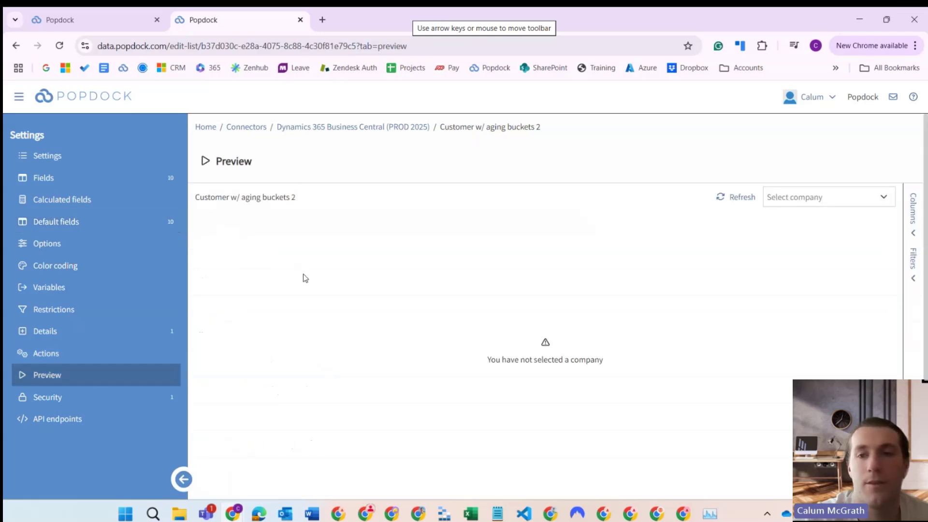
click(804, 197)
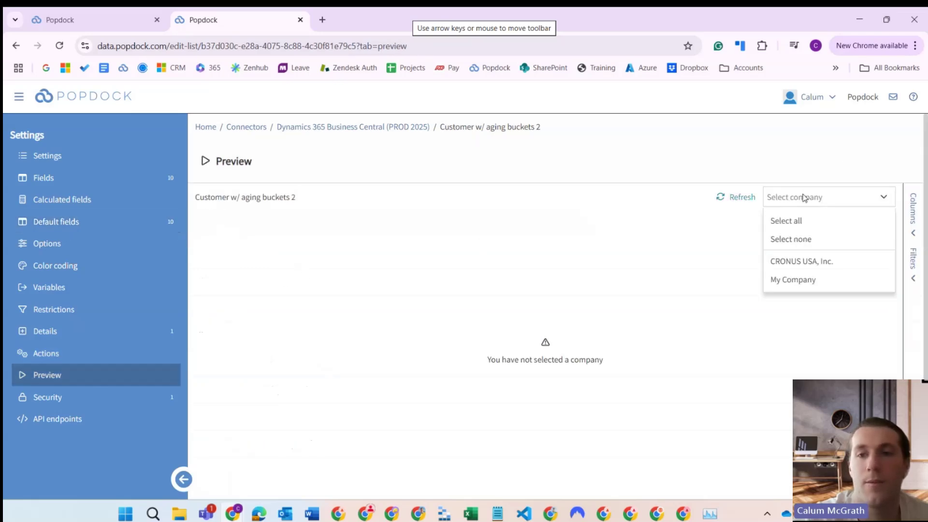
click(820, 264)
click(708, 266)
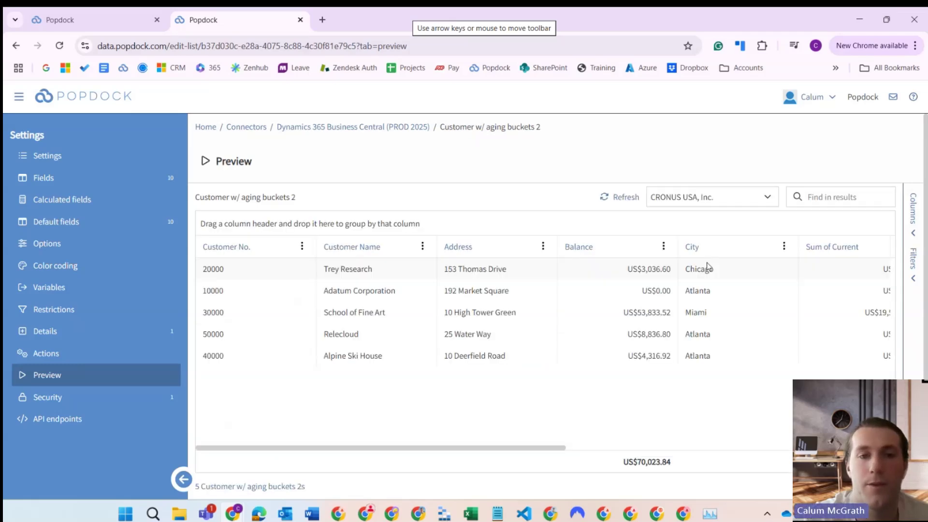
Step: Examine the previewed list's customer details, balances and summed aging buckets across all columns, from Customer No. to Sum of 90+ past due
scroll(607, 355, right, 2)
scroll(607, 353, right, 6)
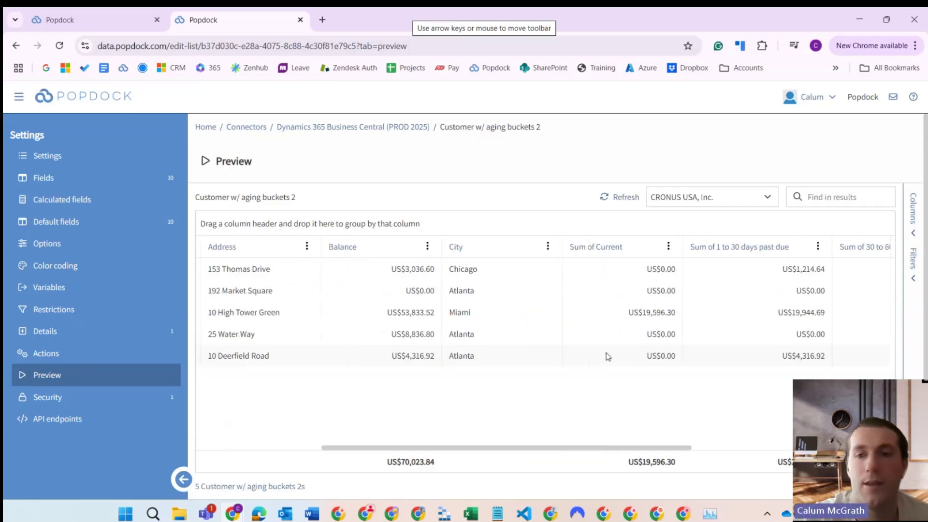
scroll(607, 356, right, 5)
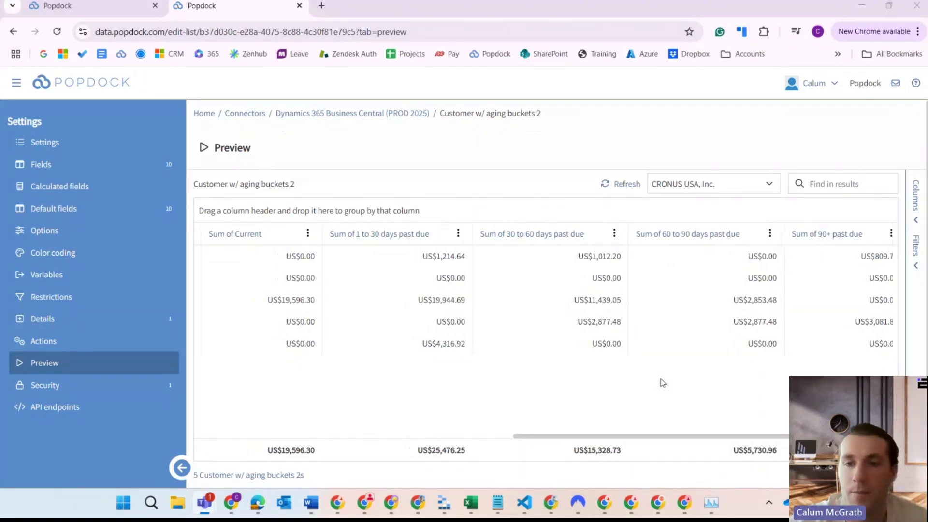
scroll(663, 383, left, 1)
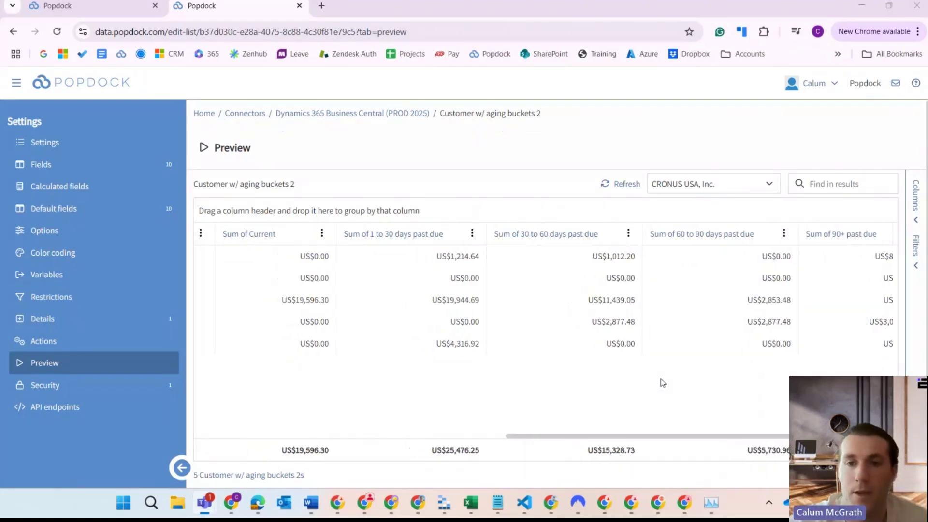
scroll(663, 383, left, 1)
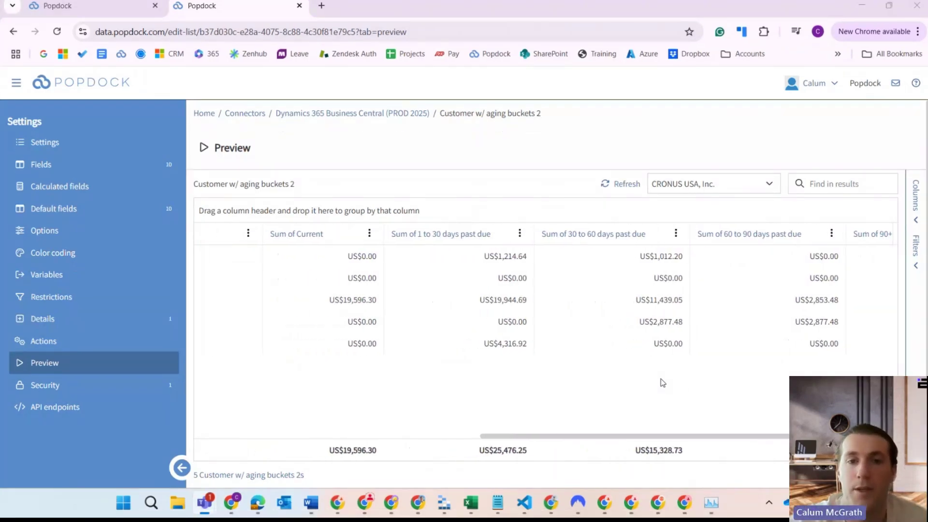
scroll(662, 383, left, 1)
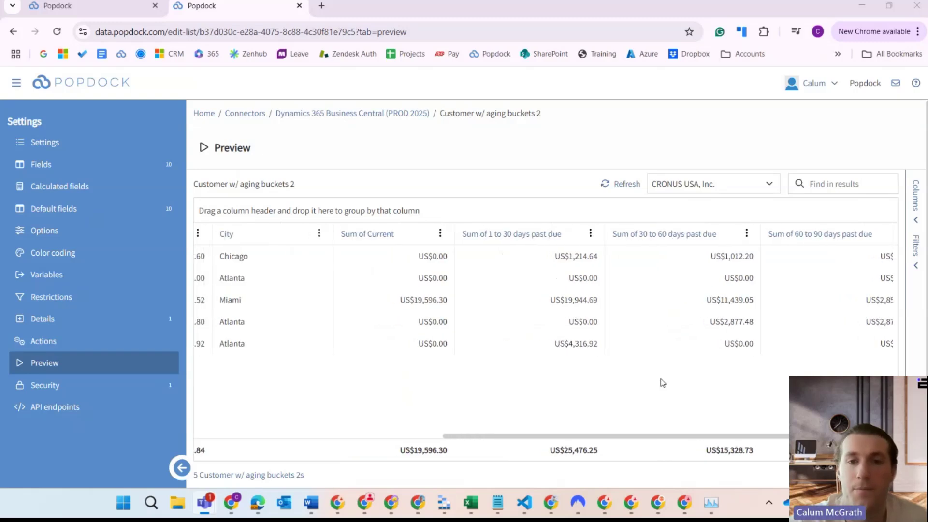
scroll(662, 383, left, 1)
scroll(662, 383, left, 2)
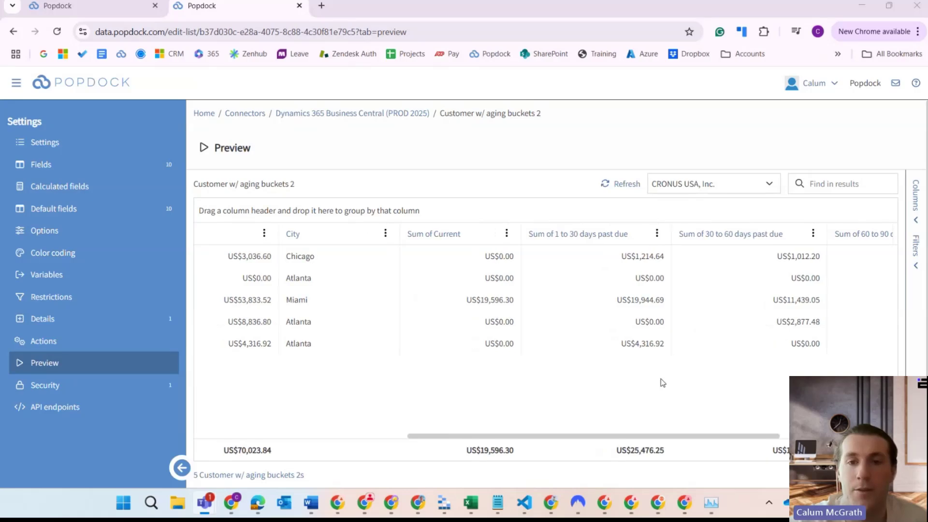
scroll(663, 383, left, 2)
scroll(663, 383, left, 3)
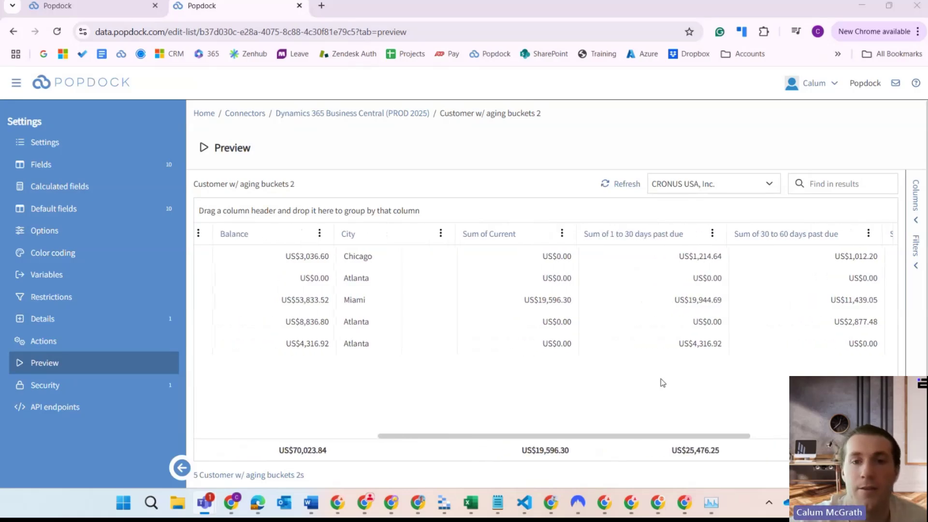
scroll(663, 383, left, 3)
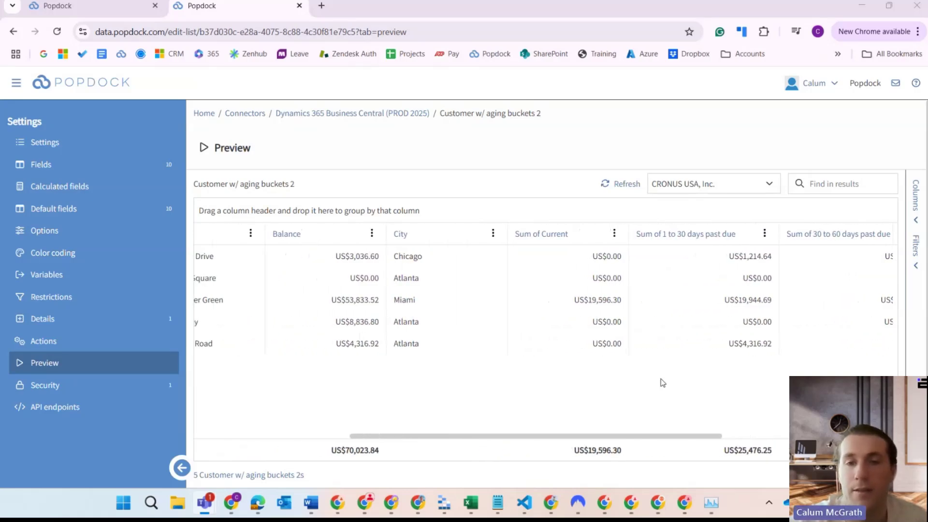
scroll(662, 383, left, 5)
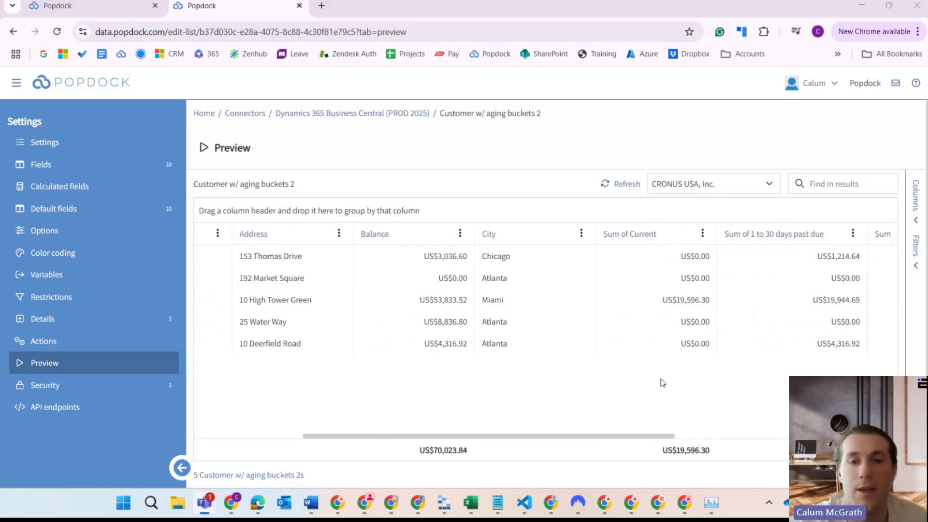
scroll(663, 383, left, 2)
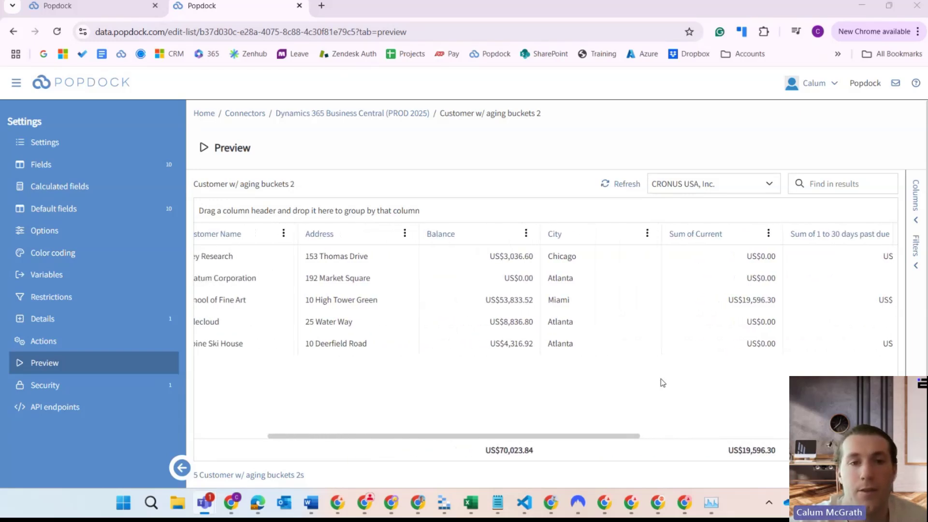
scroll(663, 383, left, 3)
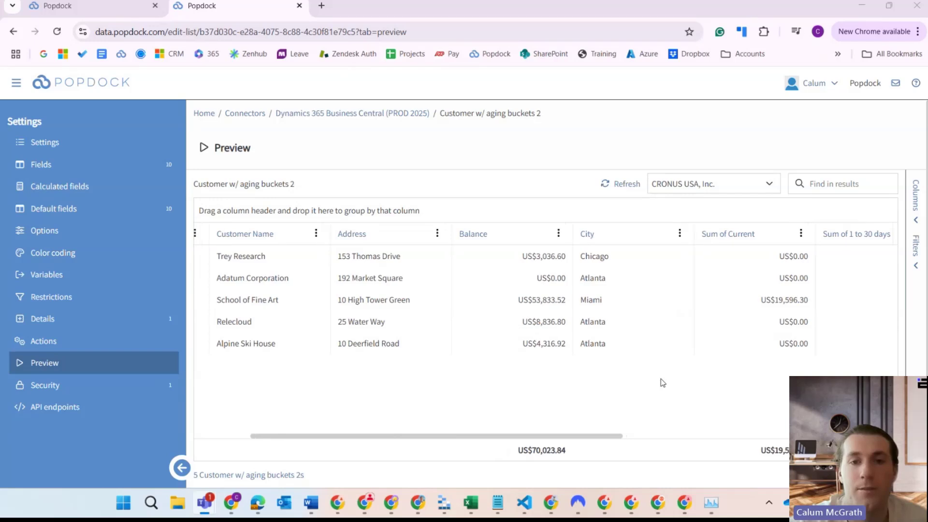
scroll(663, 383, left, 4)
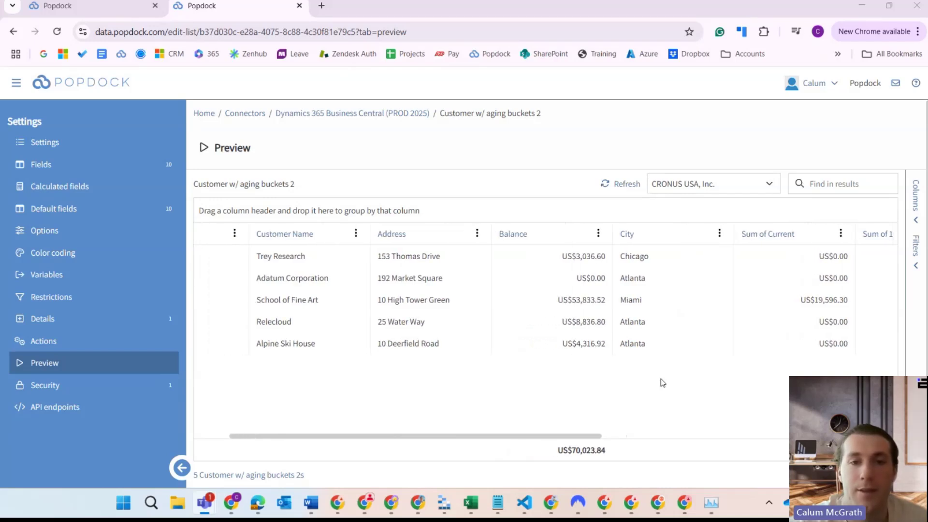
scroll(663, 382, left, 3)
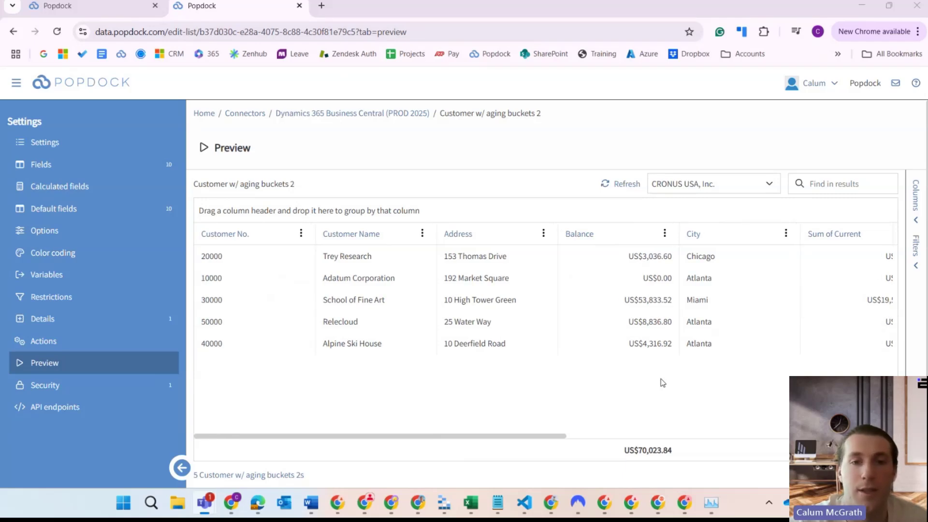
scroll(663, 383, right, 2)
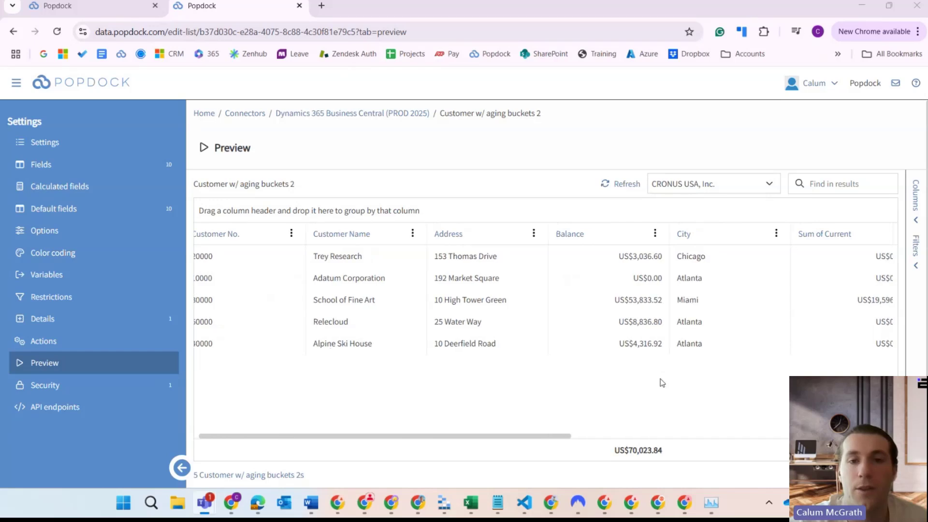
scroll(662, 383, right, 1)
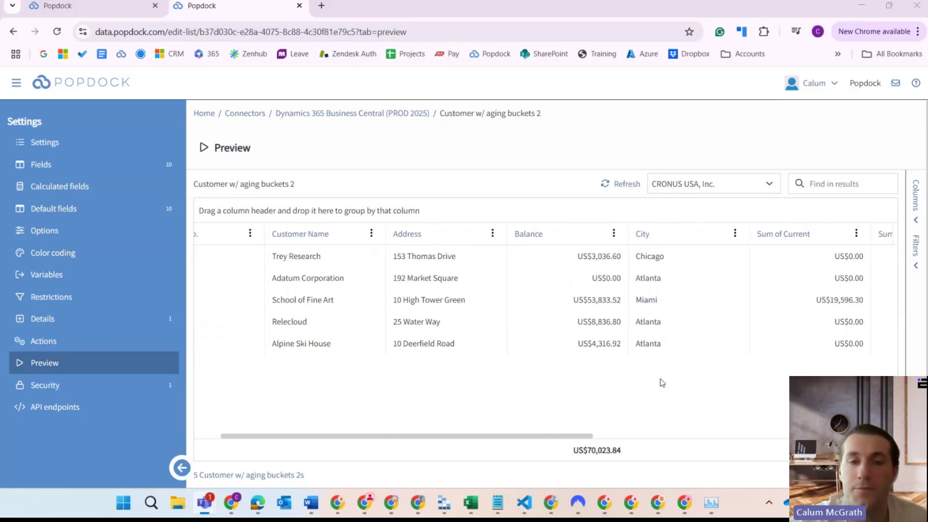
scroll(662, 383, right, 2)
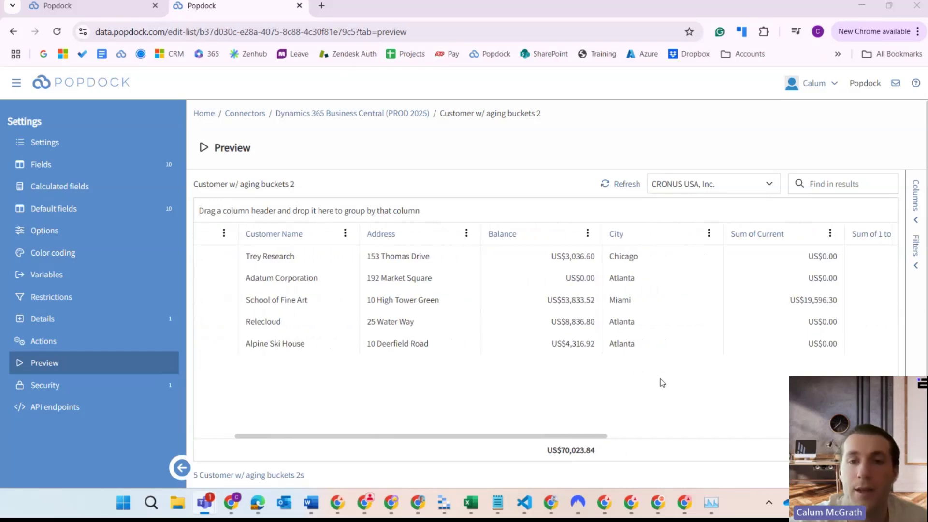
scroll(662, 383, right, 4)
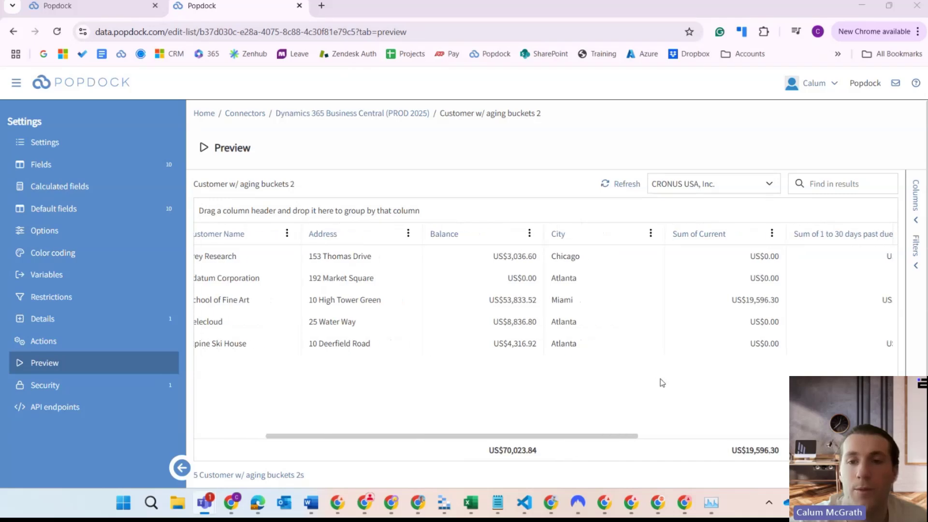
scroll(662, 383, right, 4)
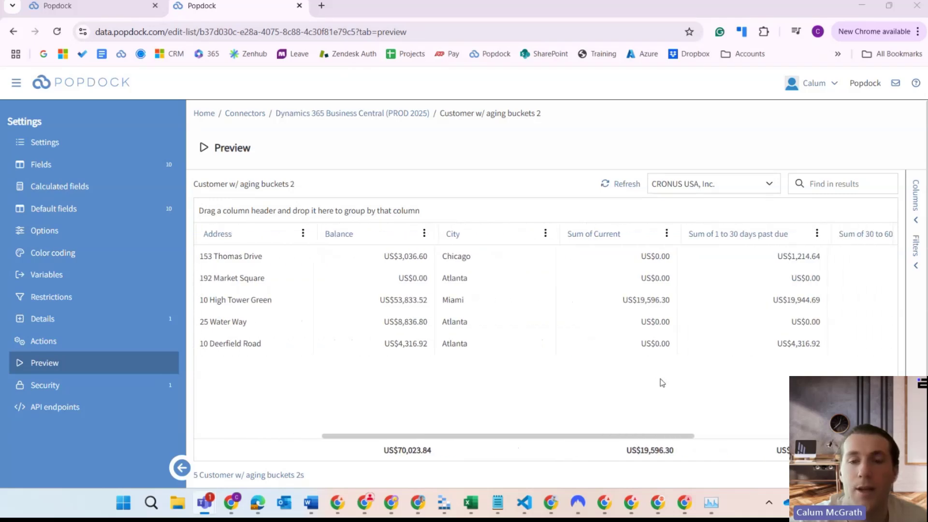
scroll(662, 383, right, 2)
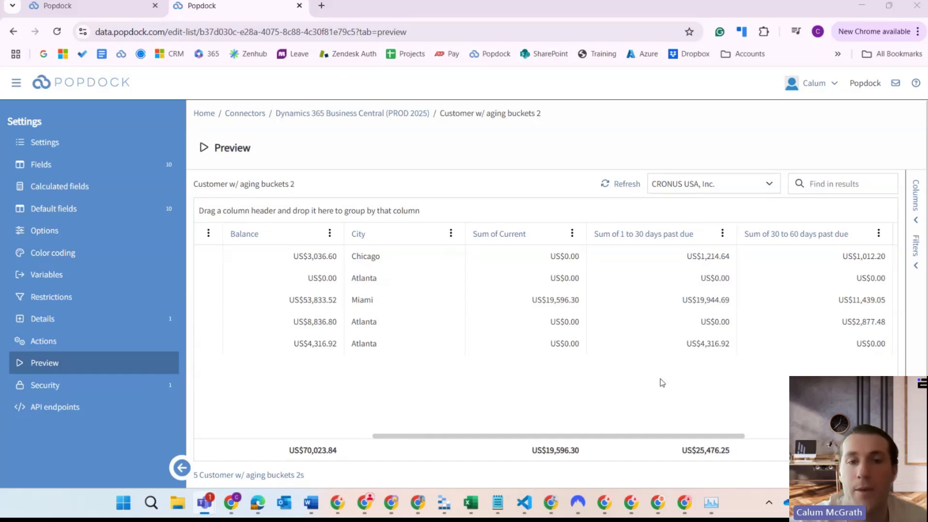
scroll(662, 383, right, 4)
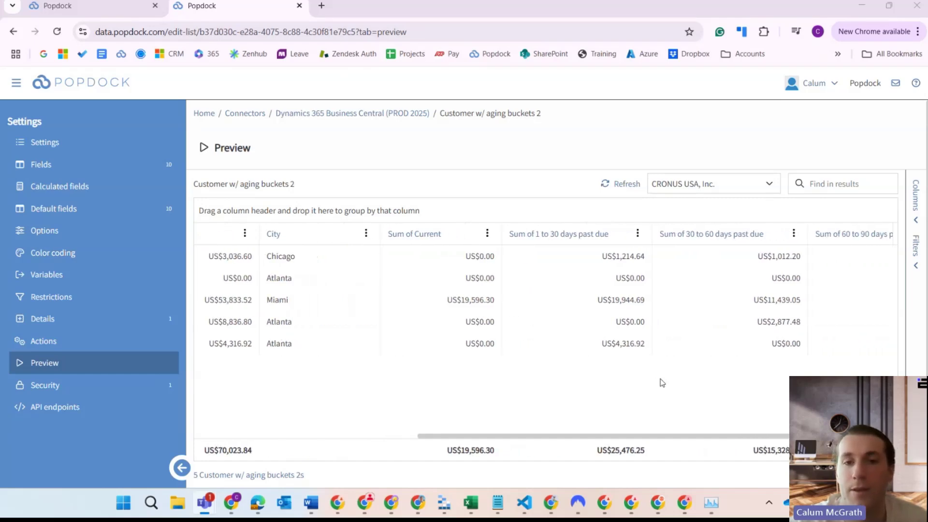
scroll(662, 383, right, 4)
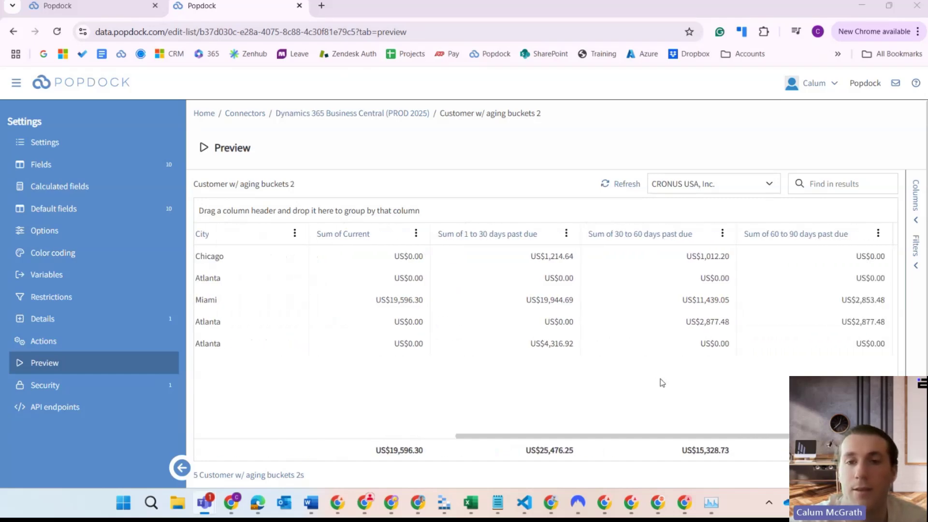
scroll(662, 383, right, 3)
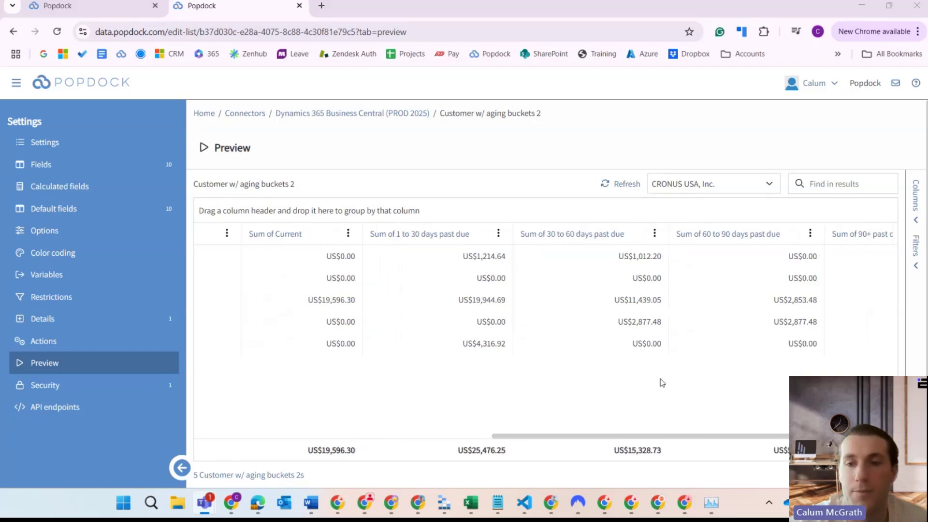
scroll(662, 383, right, 2)
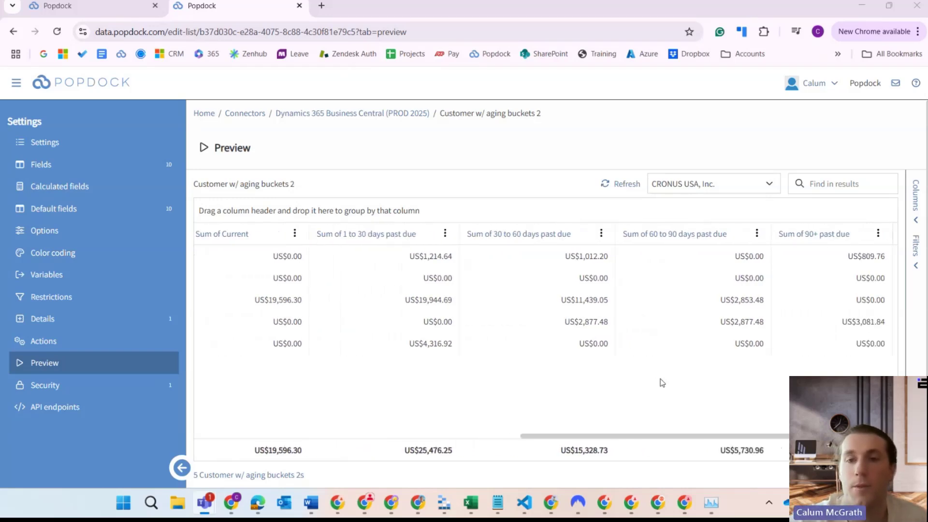